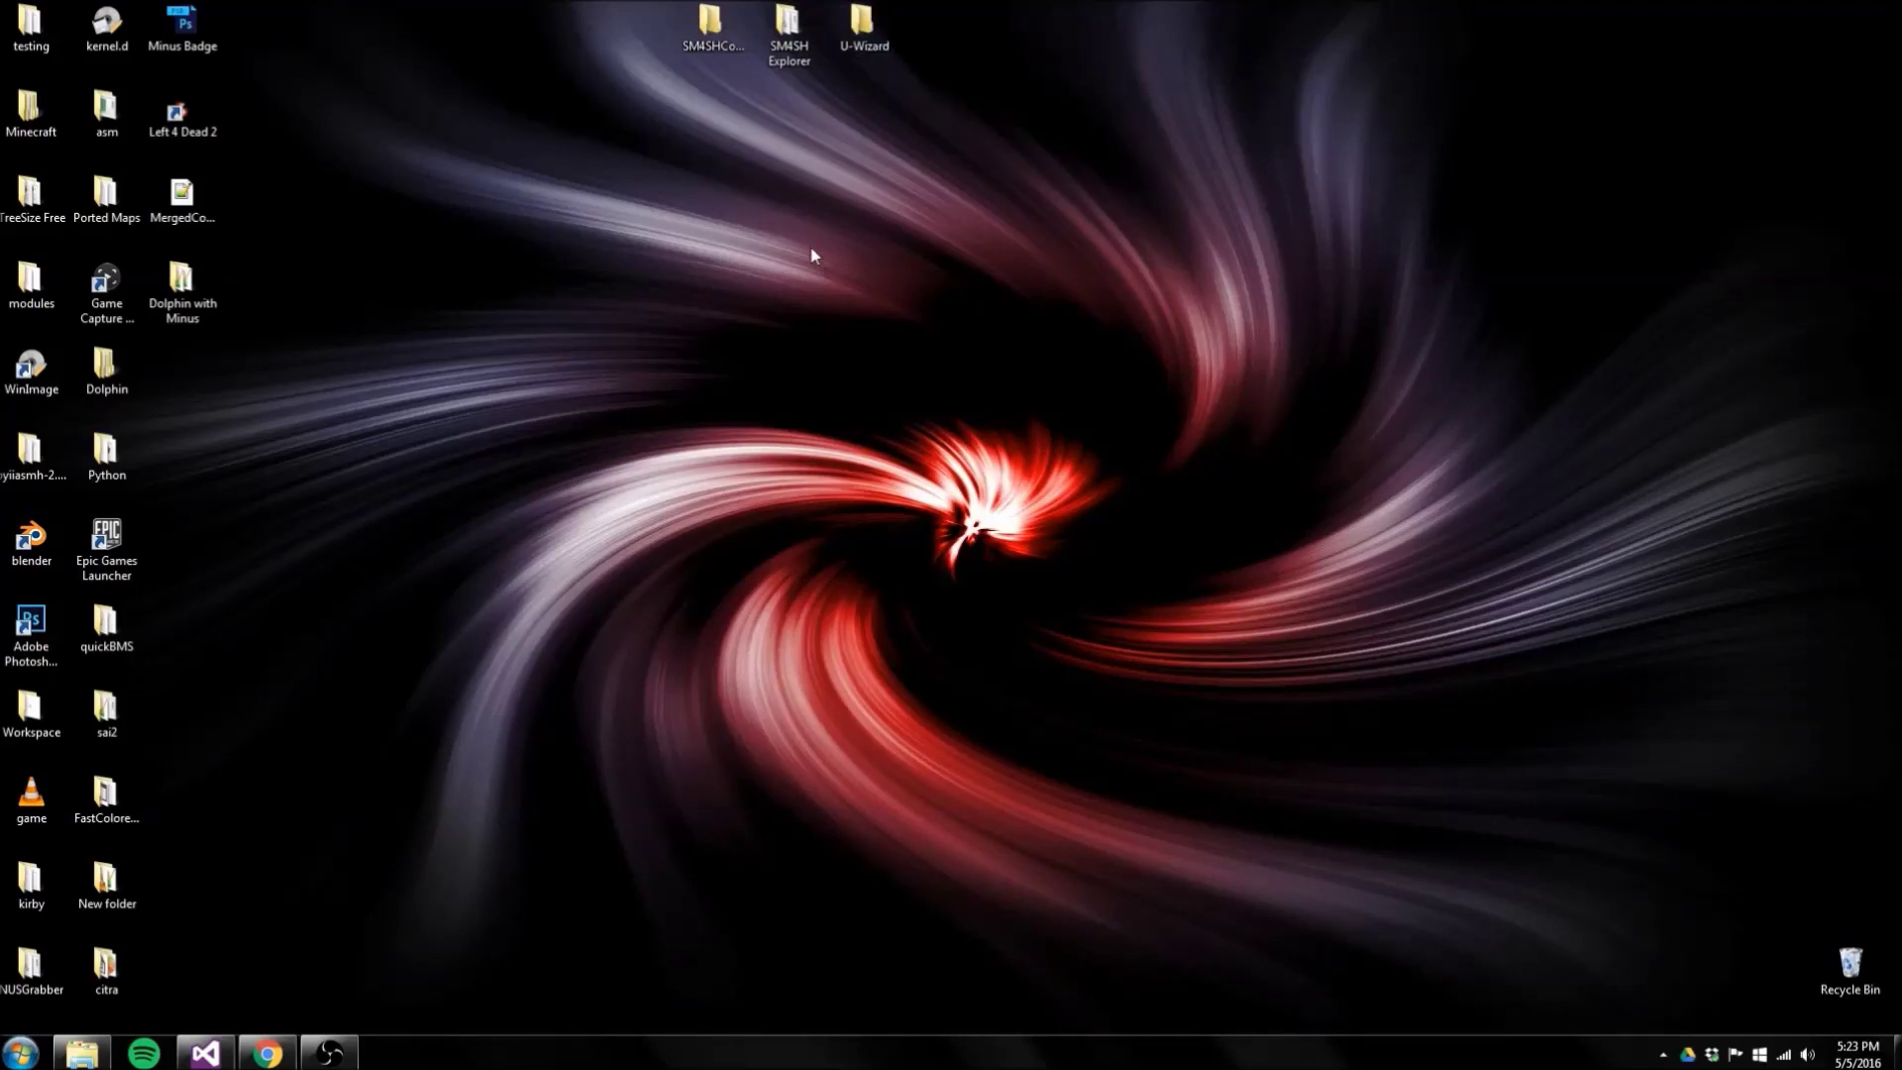
Go to wiiubrew.org in the Chrome browser, maximize the window, and open the wiki's Title database page
left_click(266, 1053)
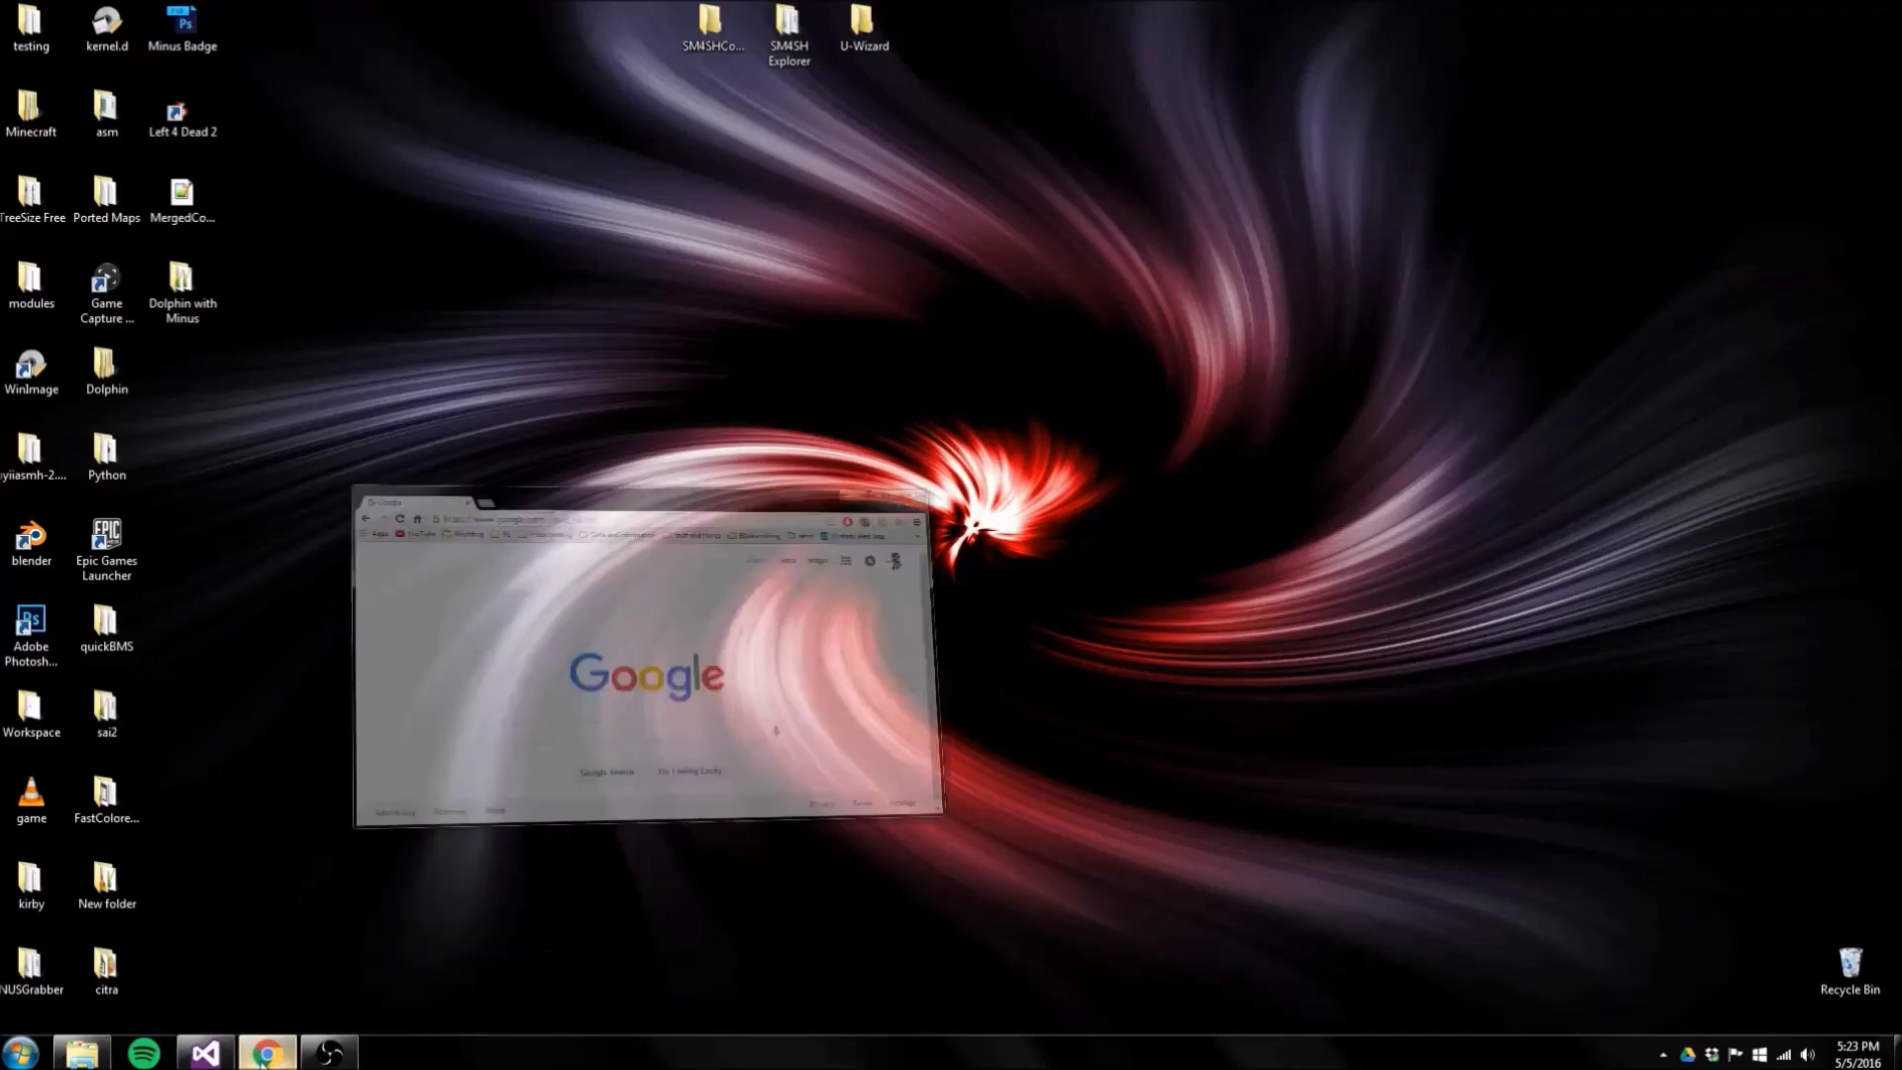
left_click(686, 149)
type("wiiubrew.org")
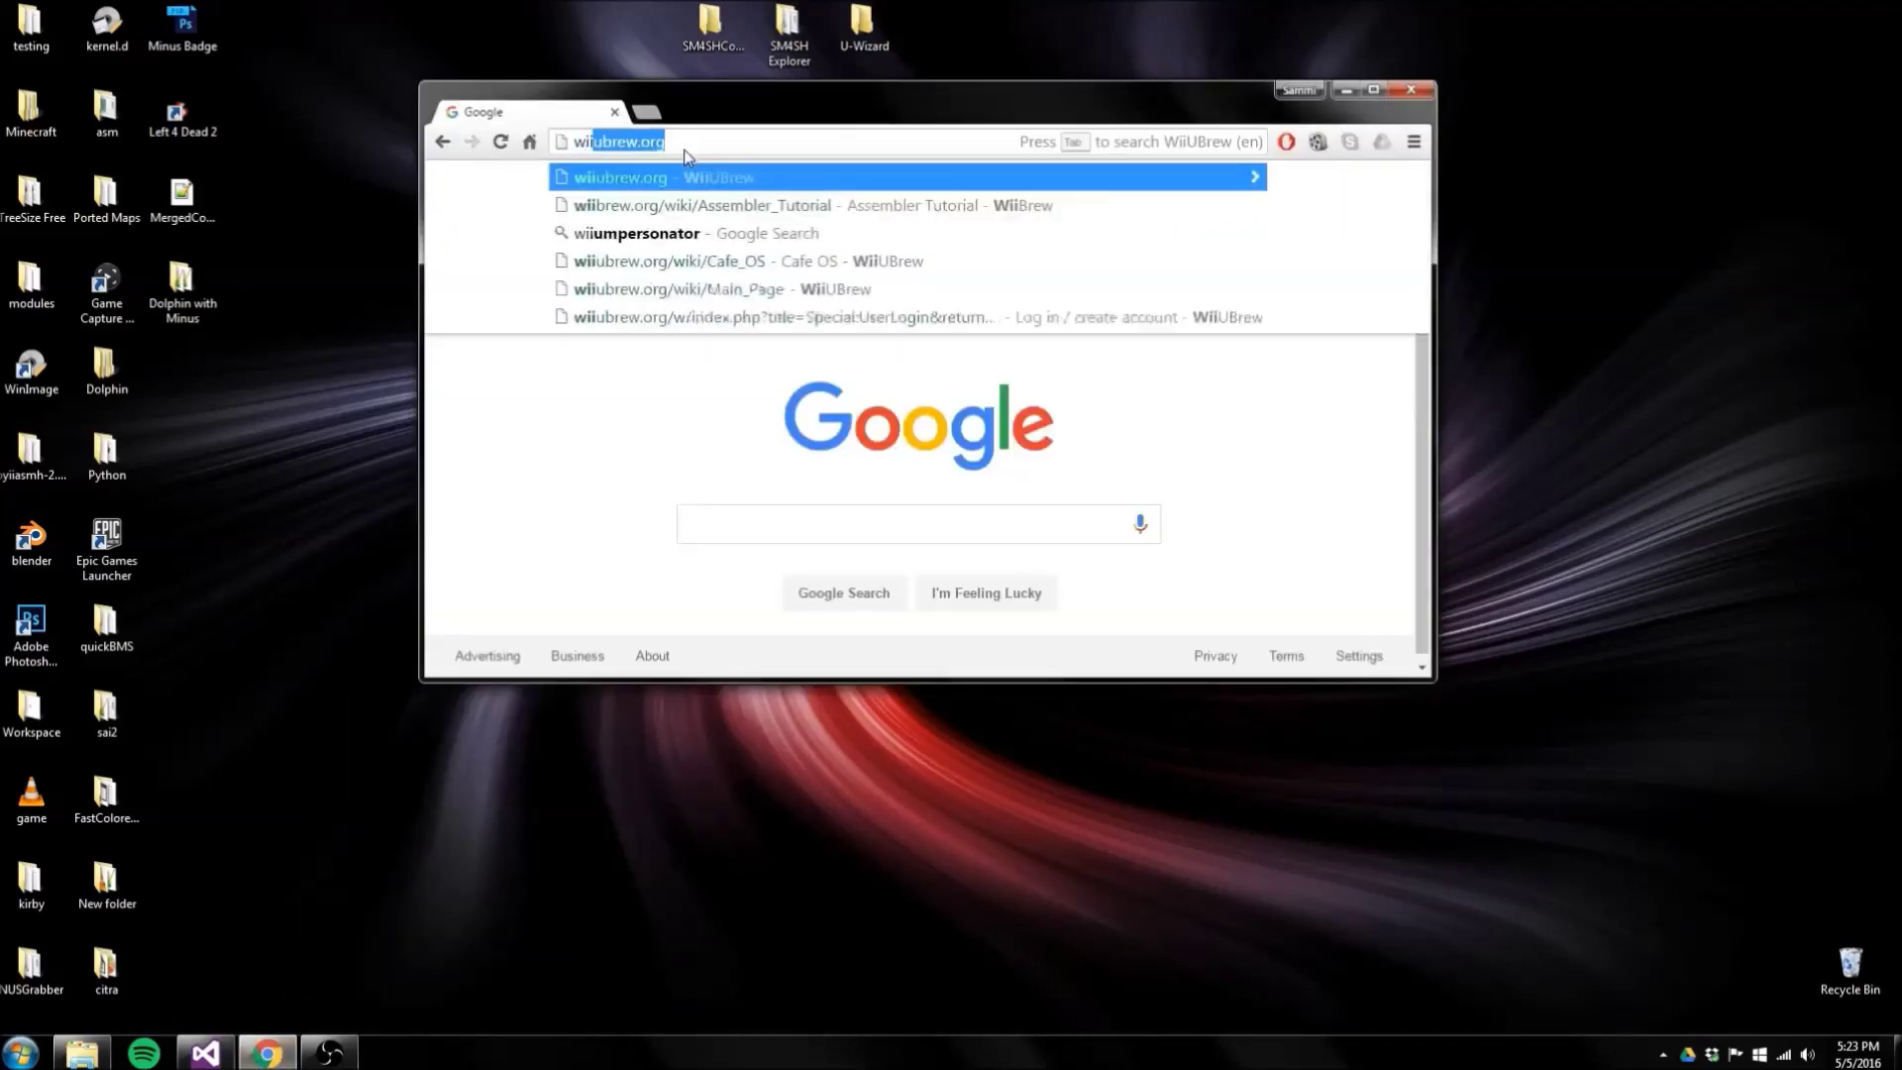
key("Return")
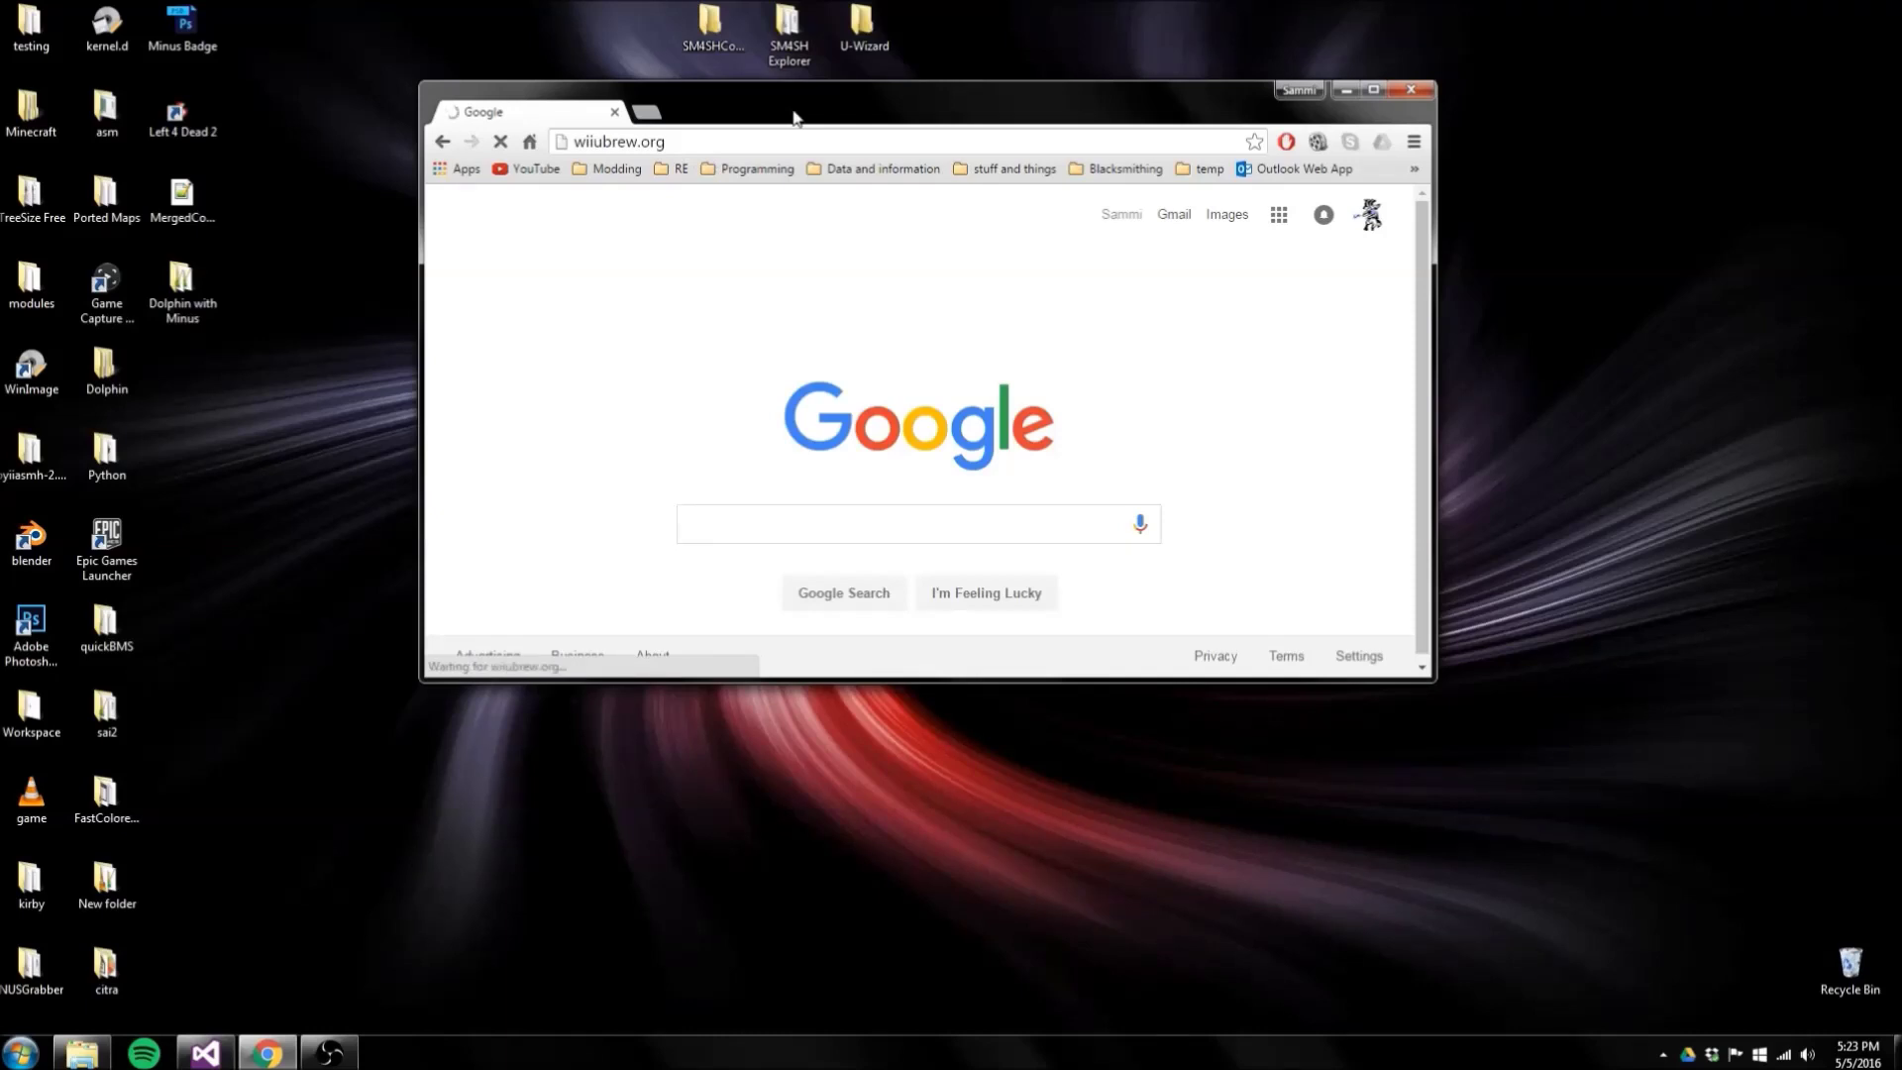
double_click(795, 116)
left_click(1116, 804)
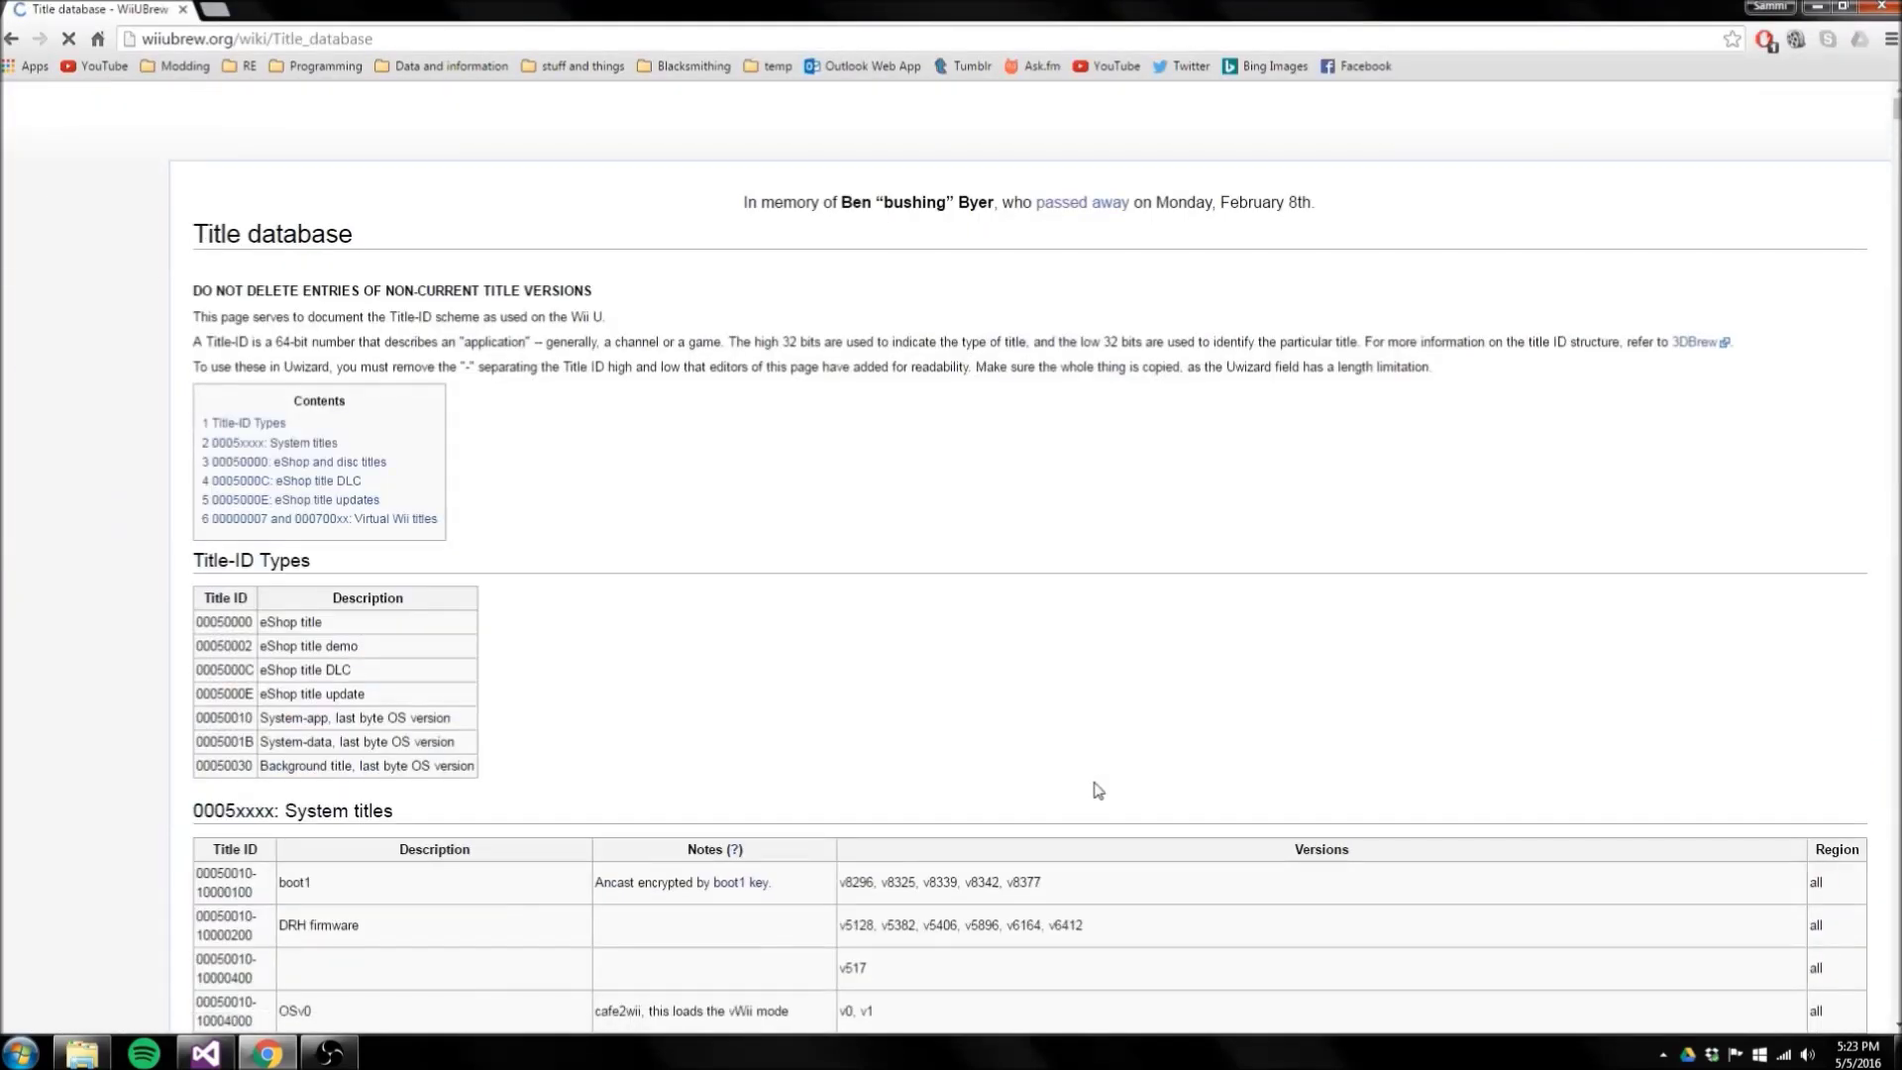
Find "super smash bro" on the page and copy the title ID of the USA Super Smash Bros. for Wii U entry
key("ctrl+f")
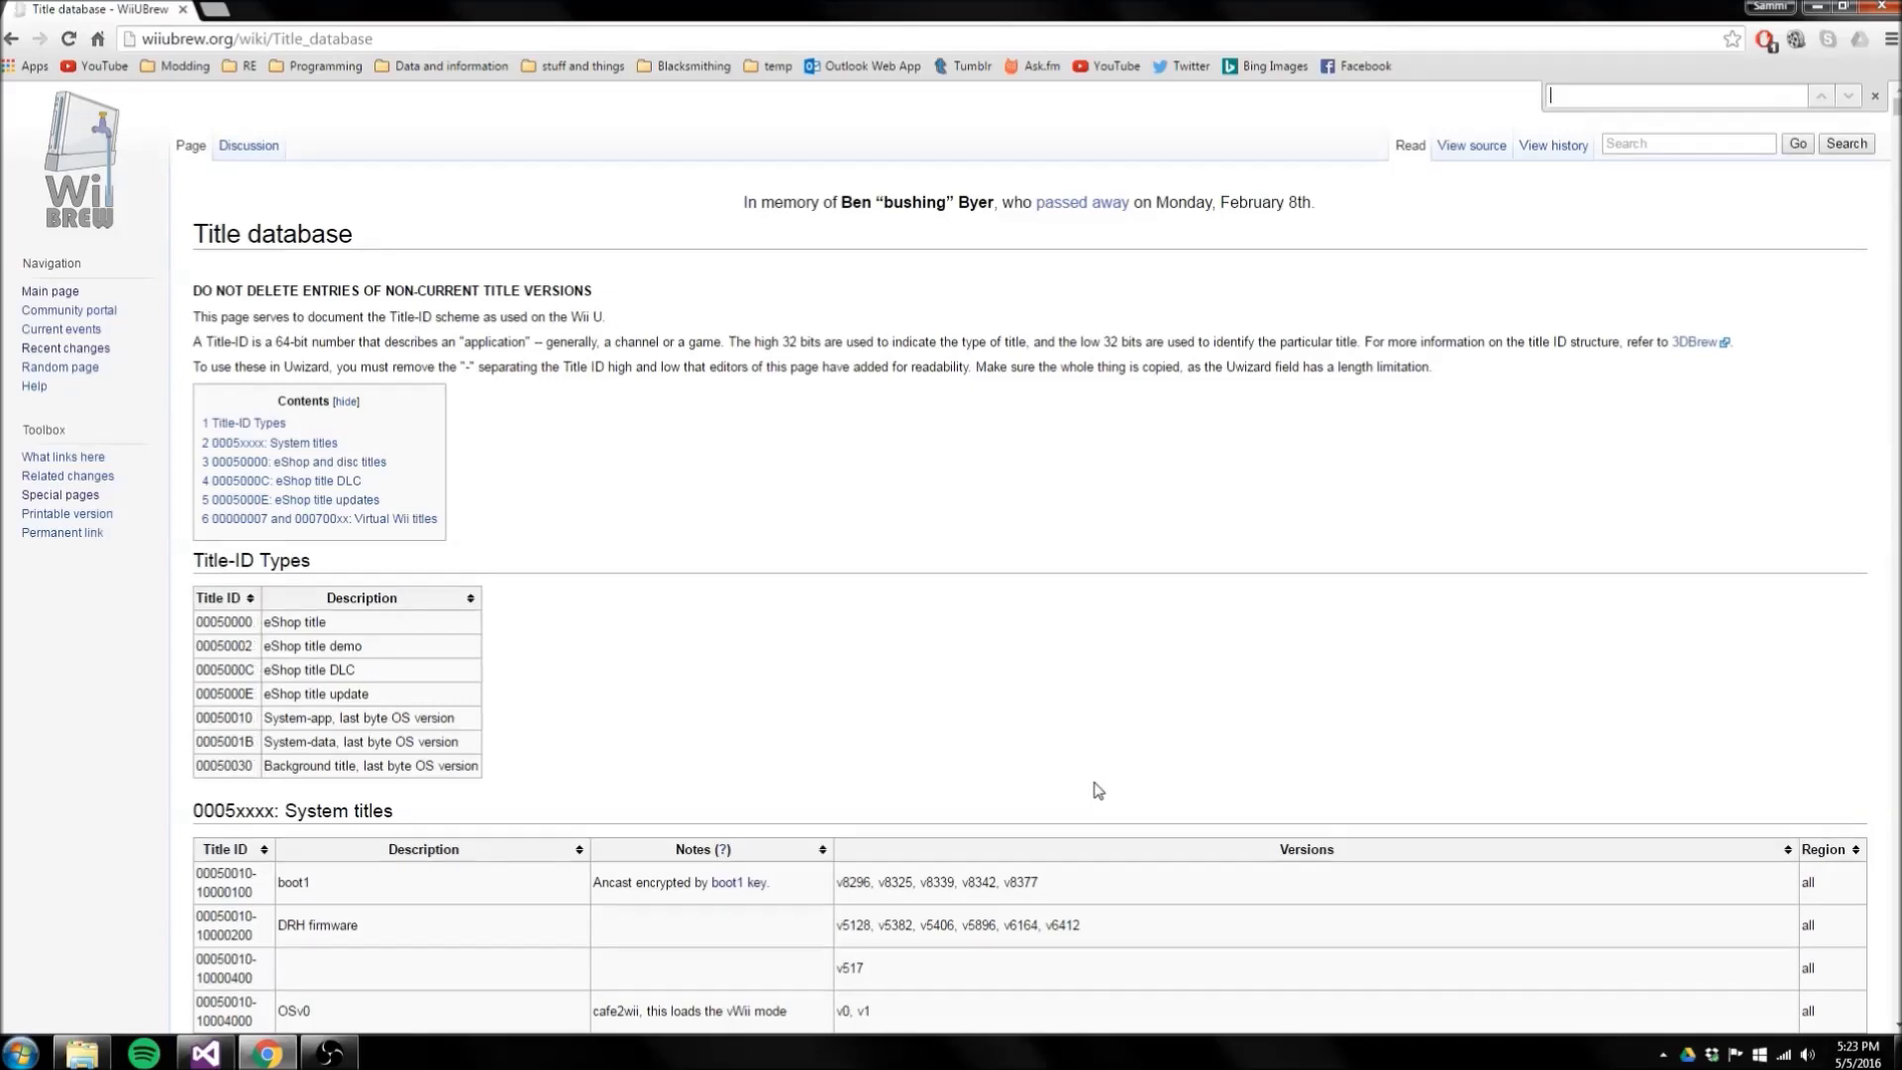
type("super smash bro")
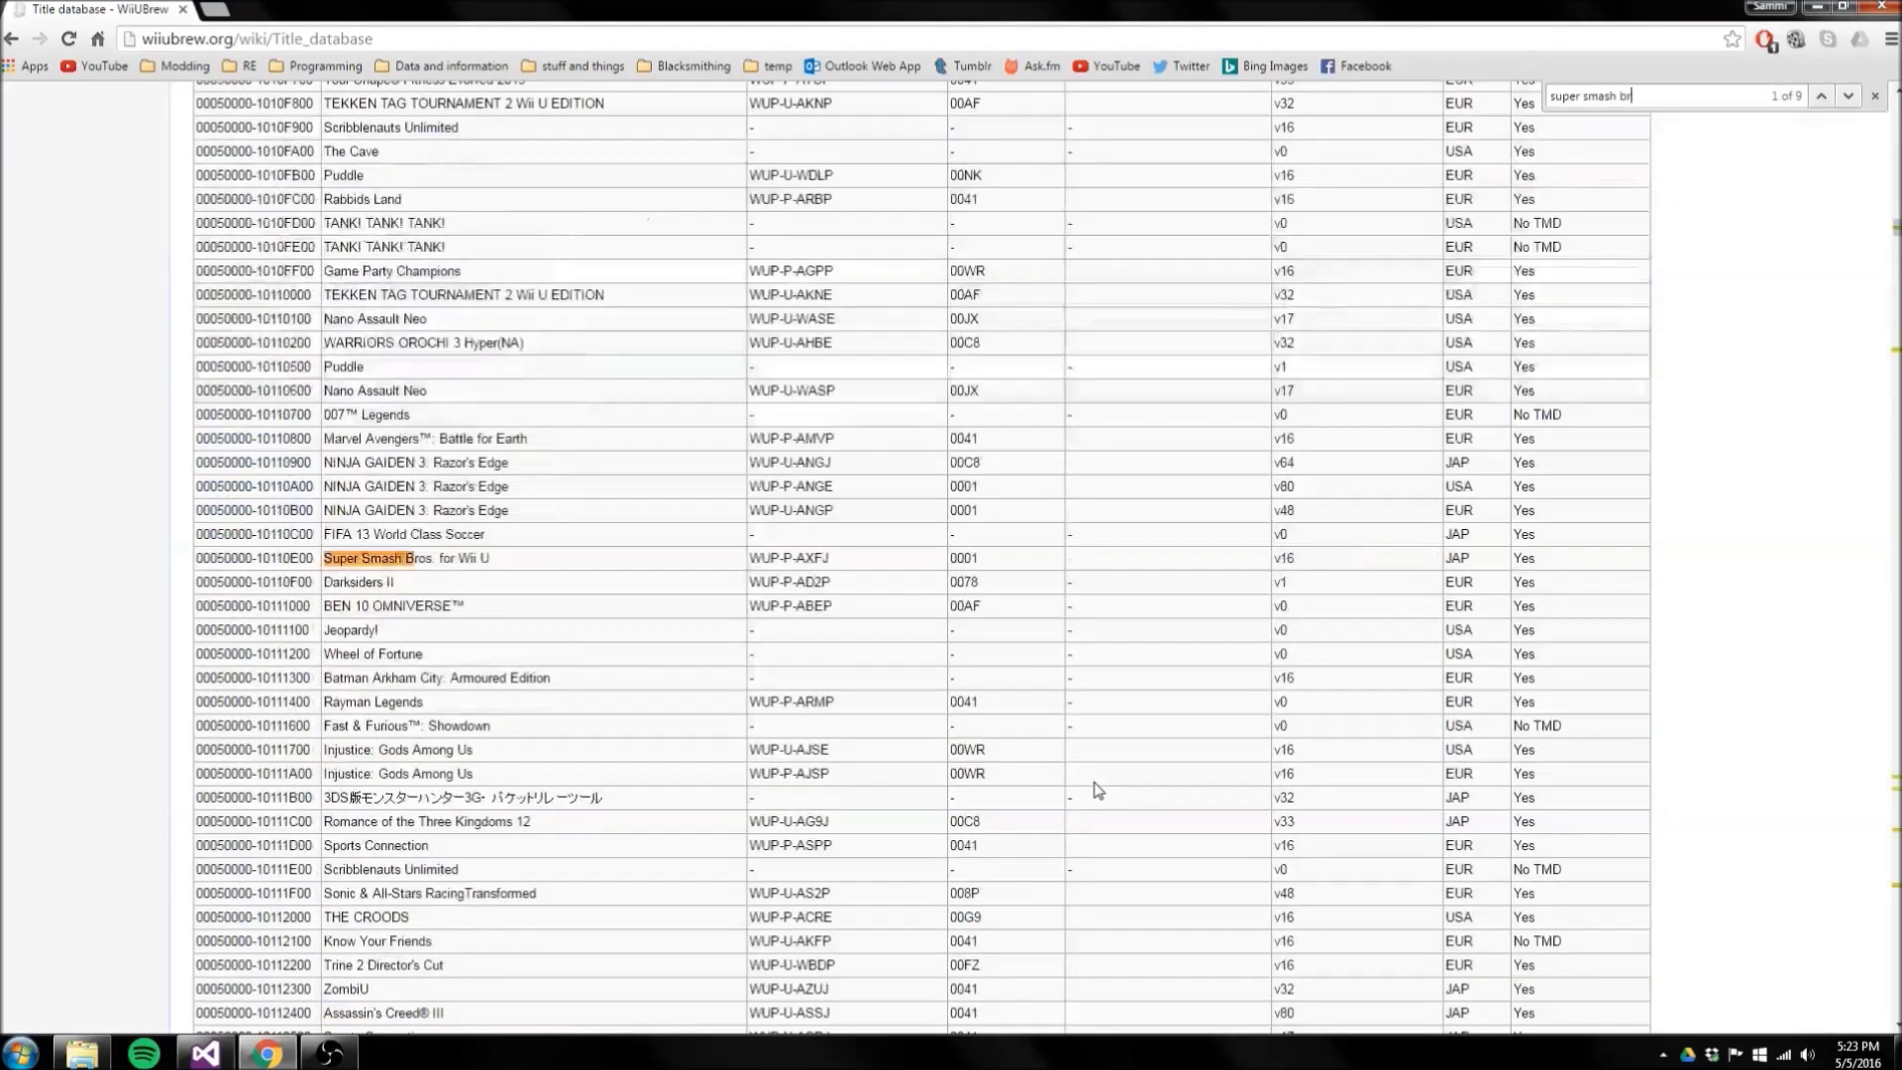
left_click(1848, 96)
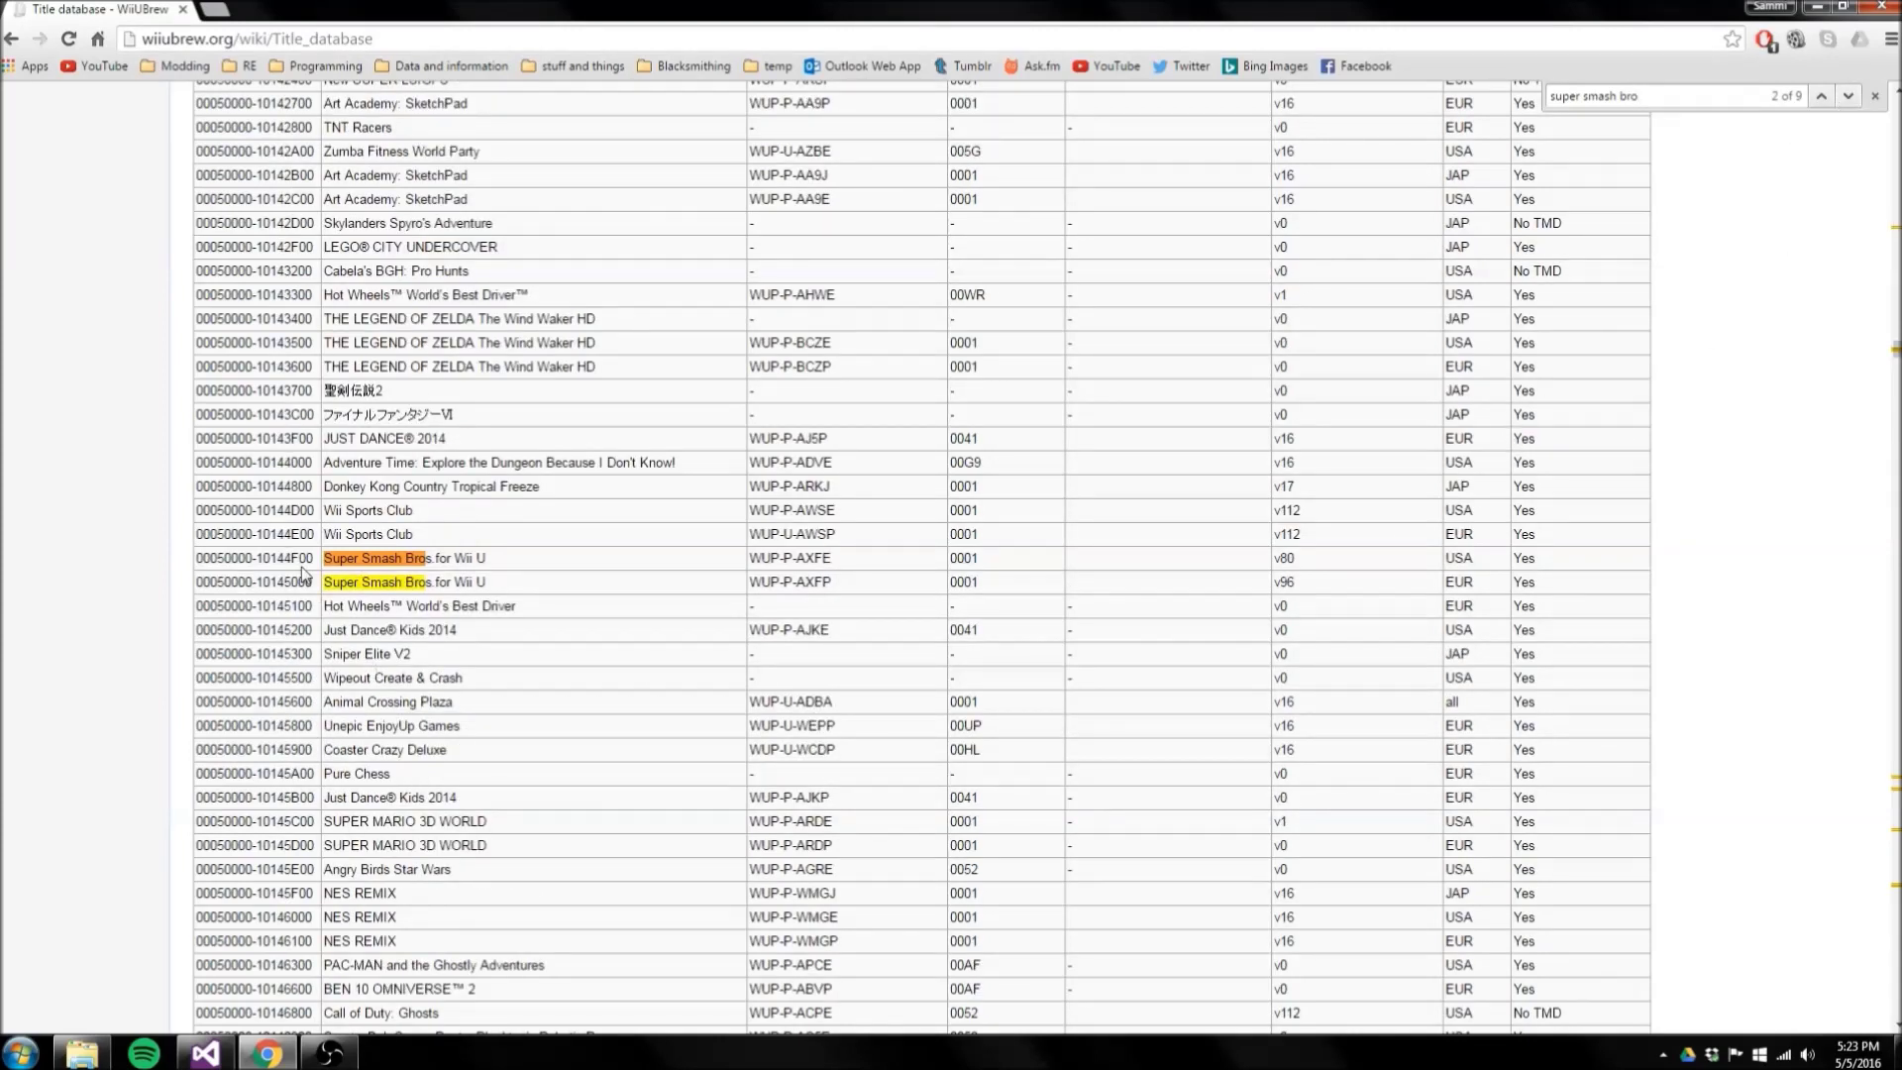
left_click_drag(317, 560, 197, 555)
right_click(200, 556)
left_click(230, 569)
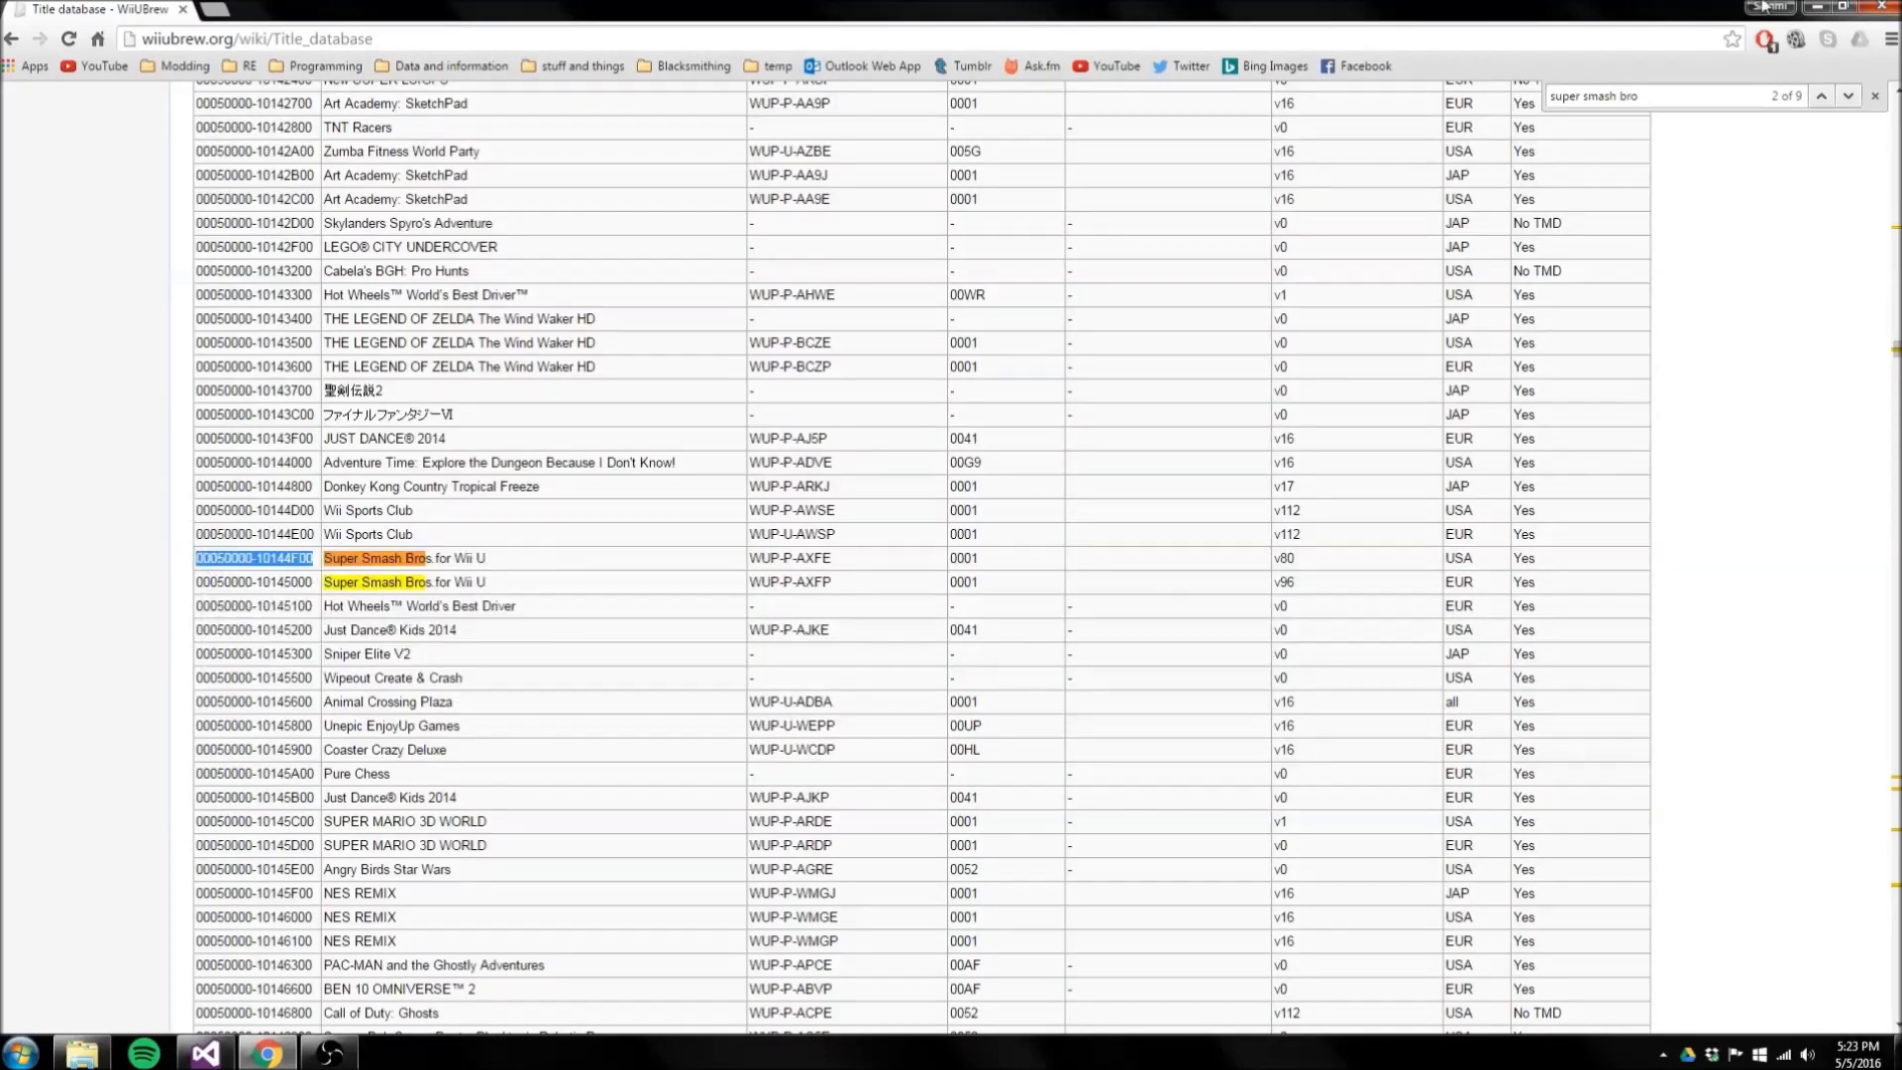
Launch Uwizard from the U-Wizard desktop folder and switch it to the NUS Downloader
left_click(1816, 6)
double_click(864, 32)
left_click_drag(697, 178, 1139, 69)
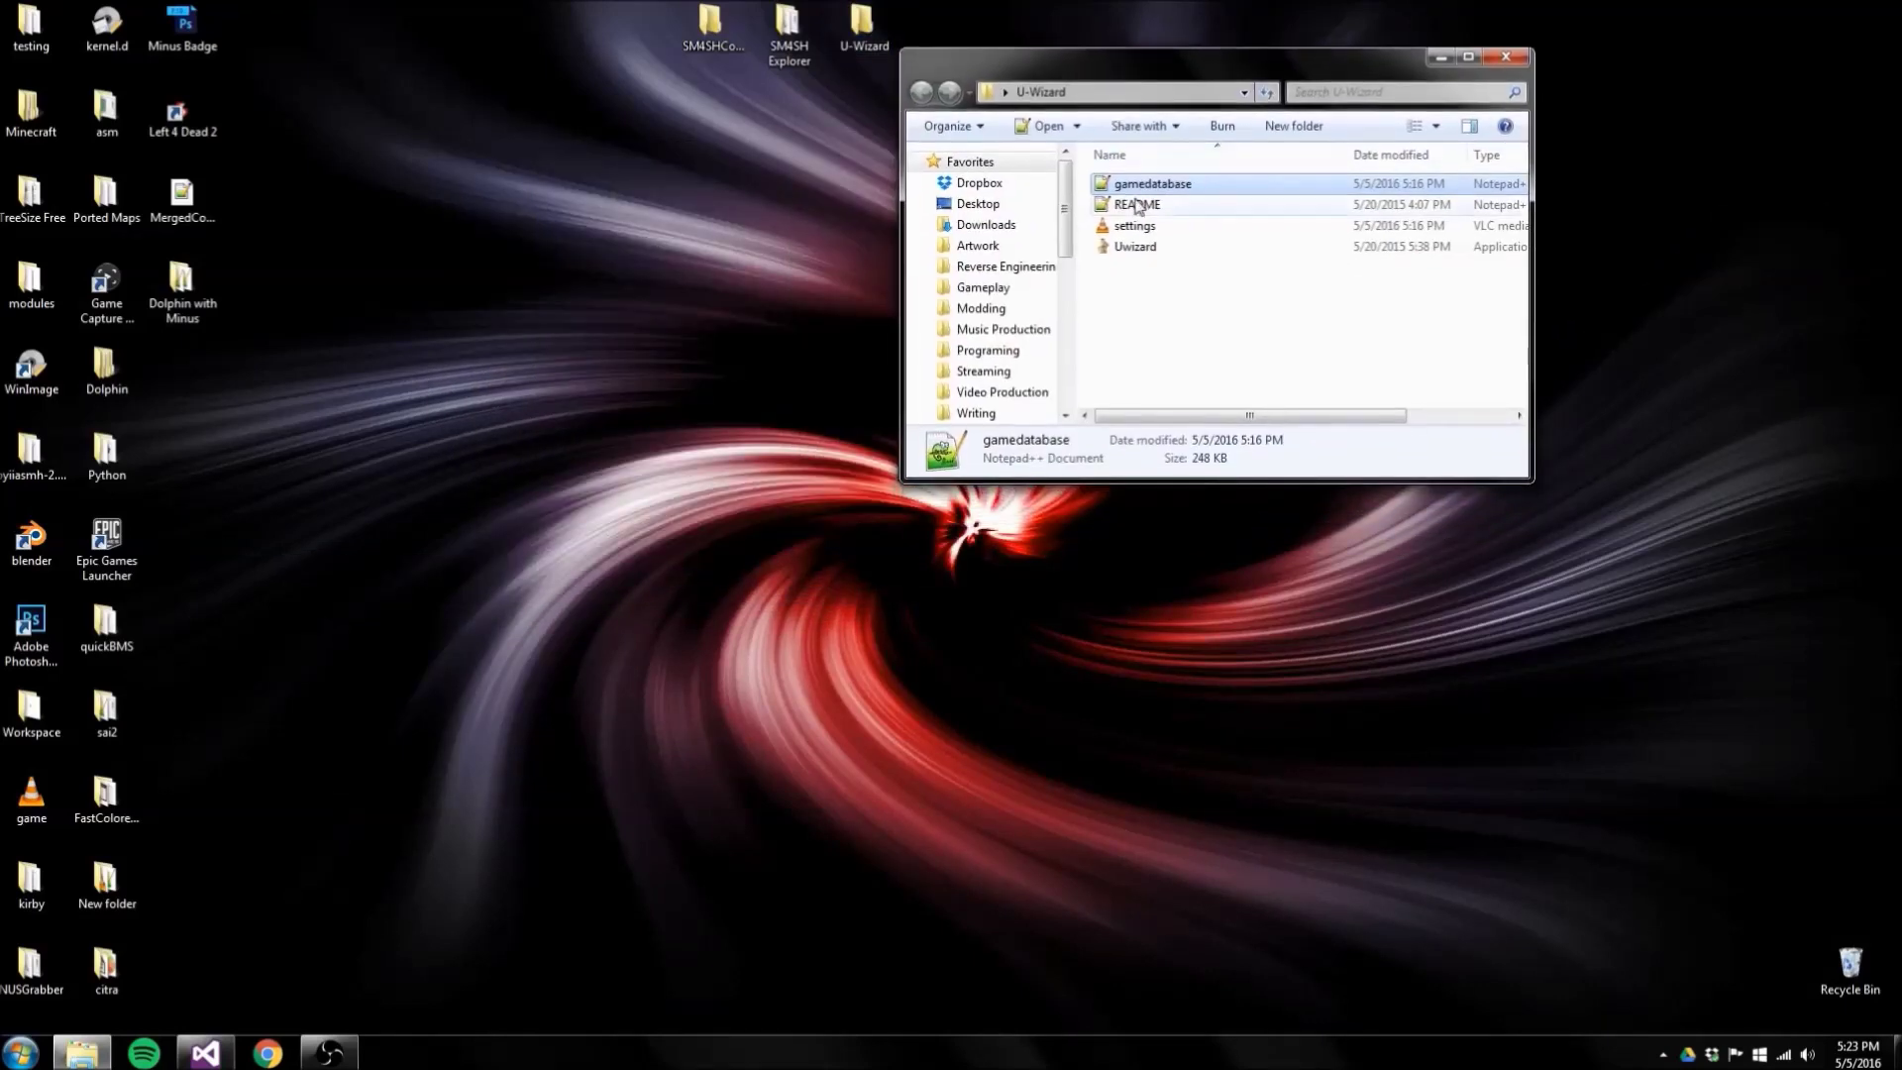
double_click(1129, 248)
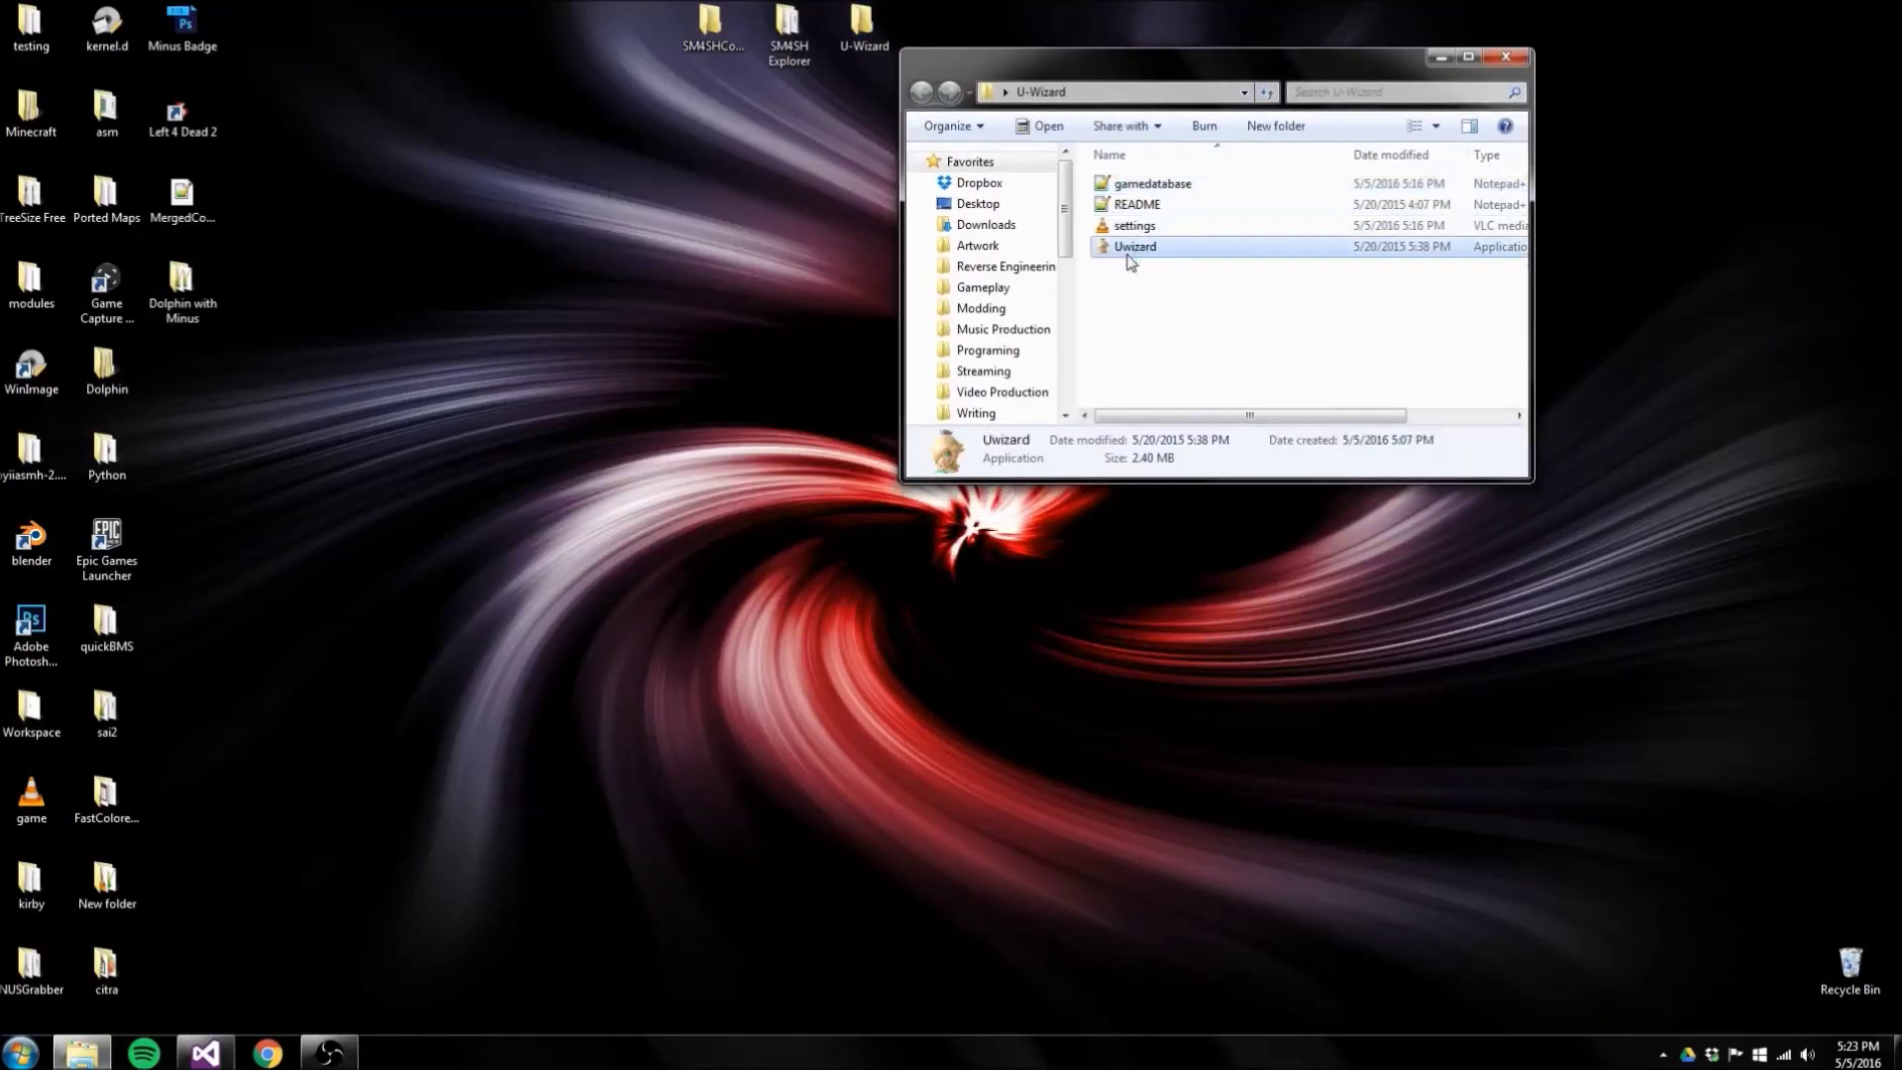
left_click_drag(359, 144, 487, 231)
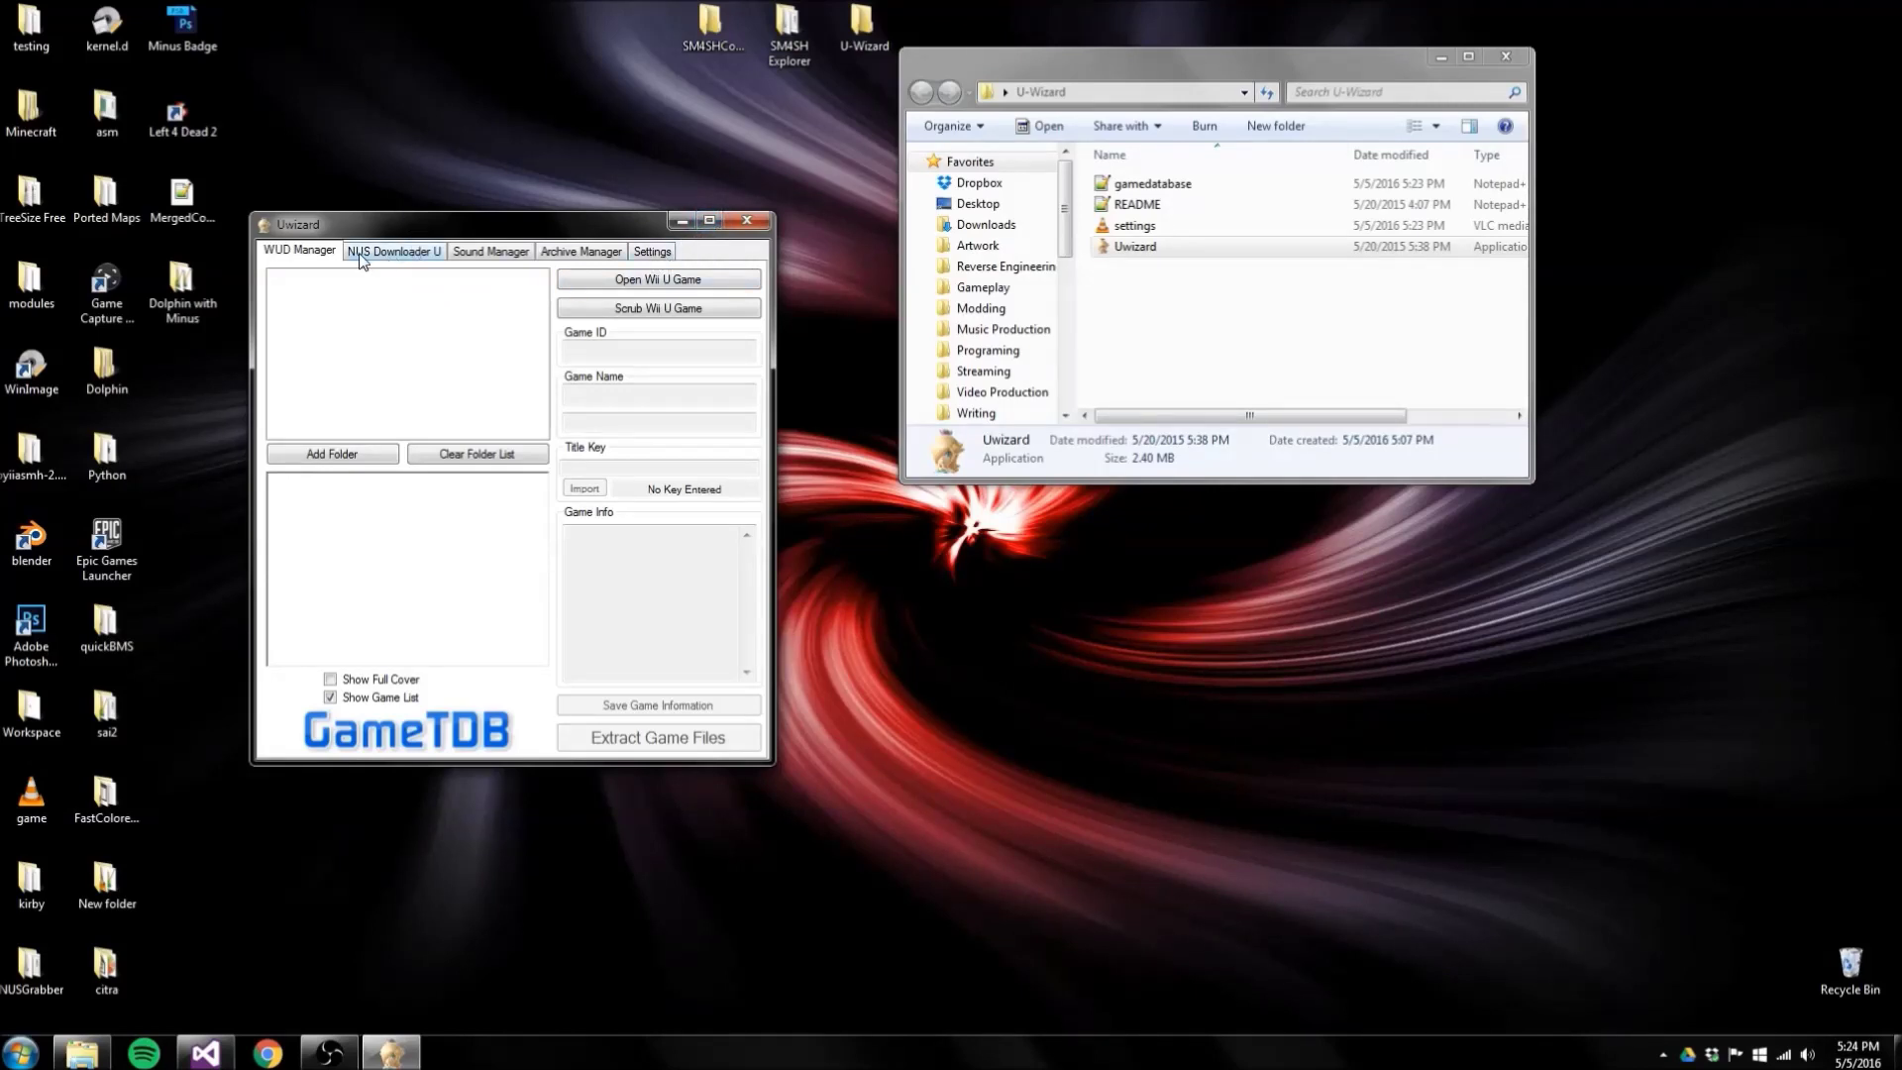
left_click(414, 258)
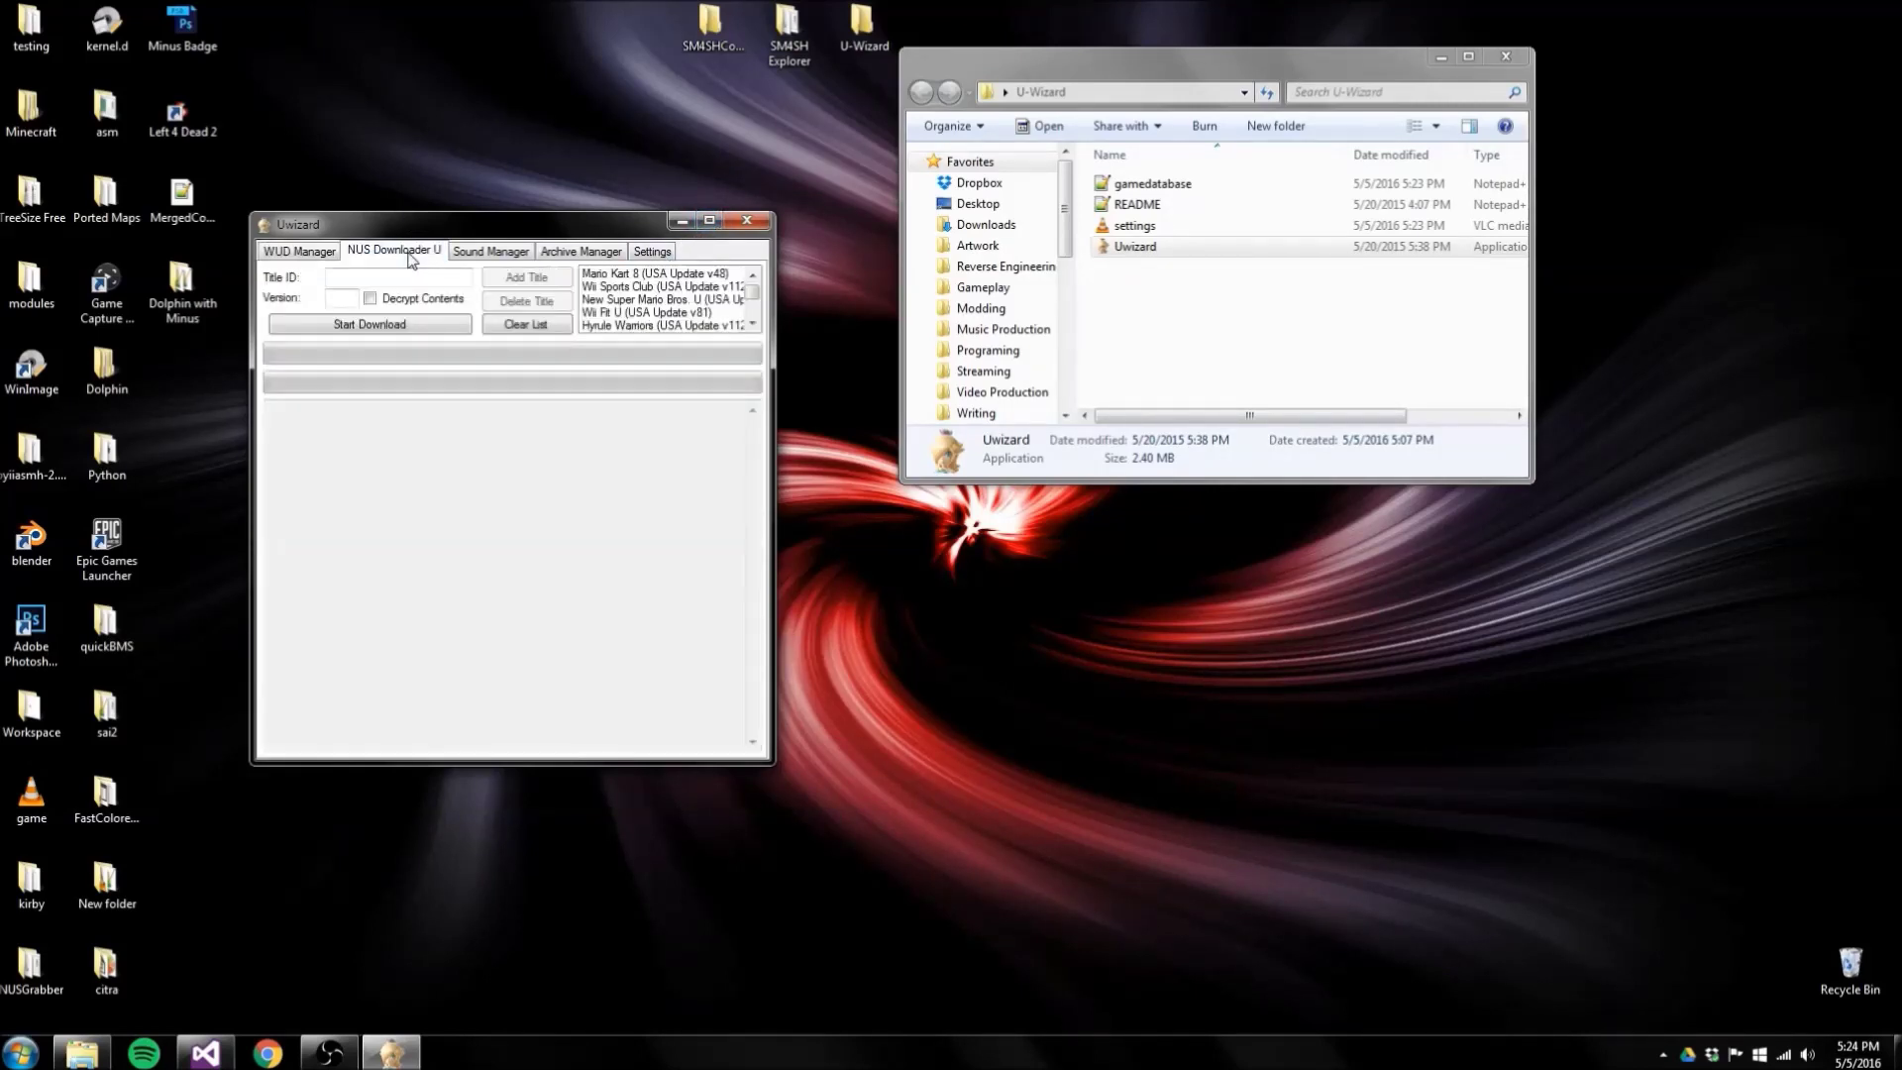
Paste the copied title ID into the downloader and edit it into the update title ID 0005000E10144F00
scroll(751, 313, "down", 5)
left_click_drag(751, 313, 753, 306)
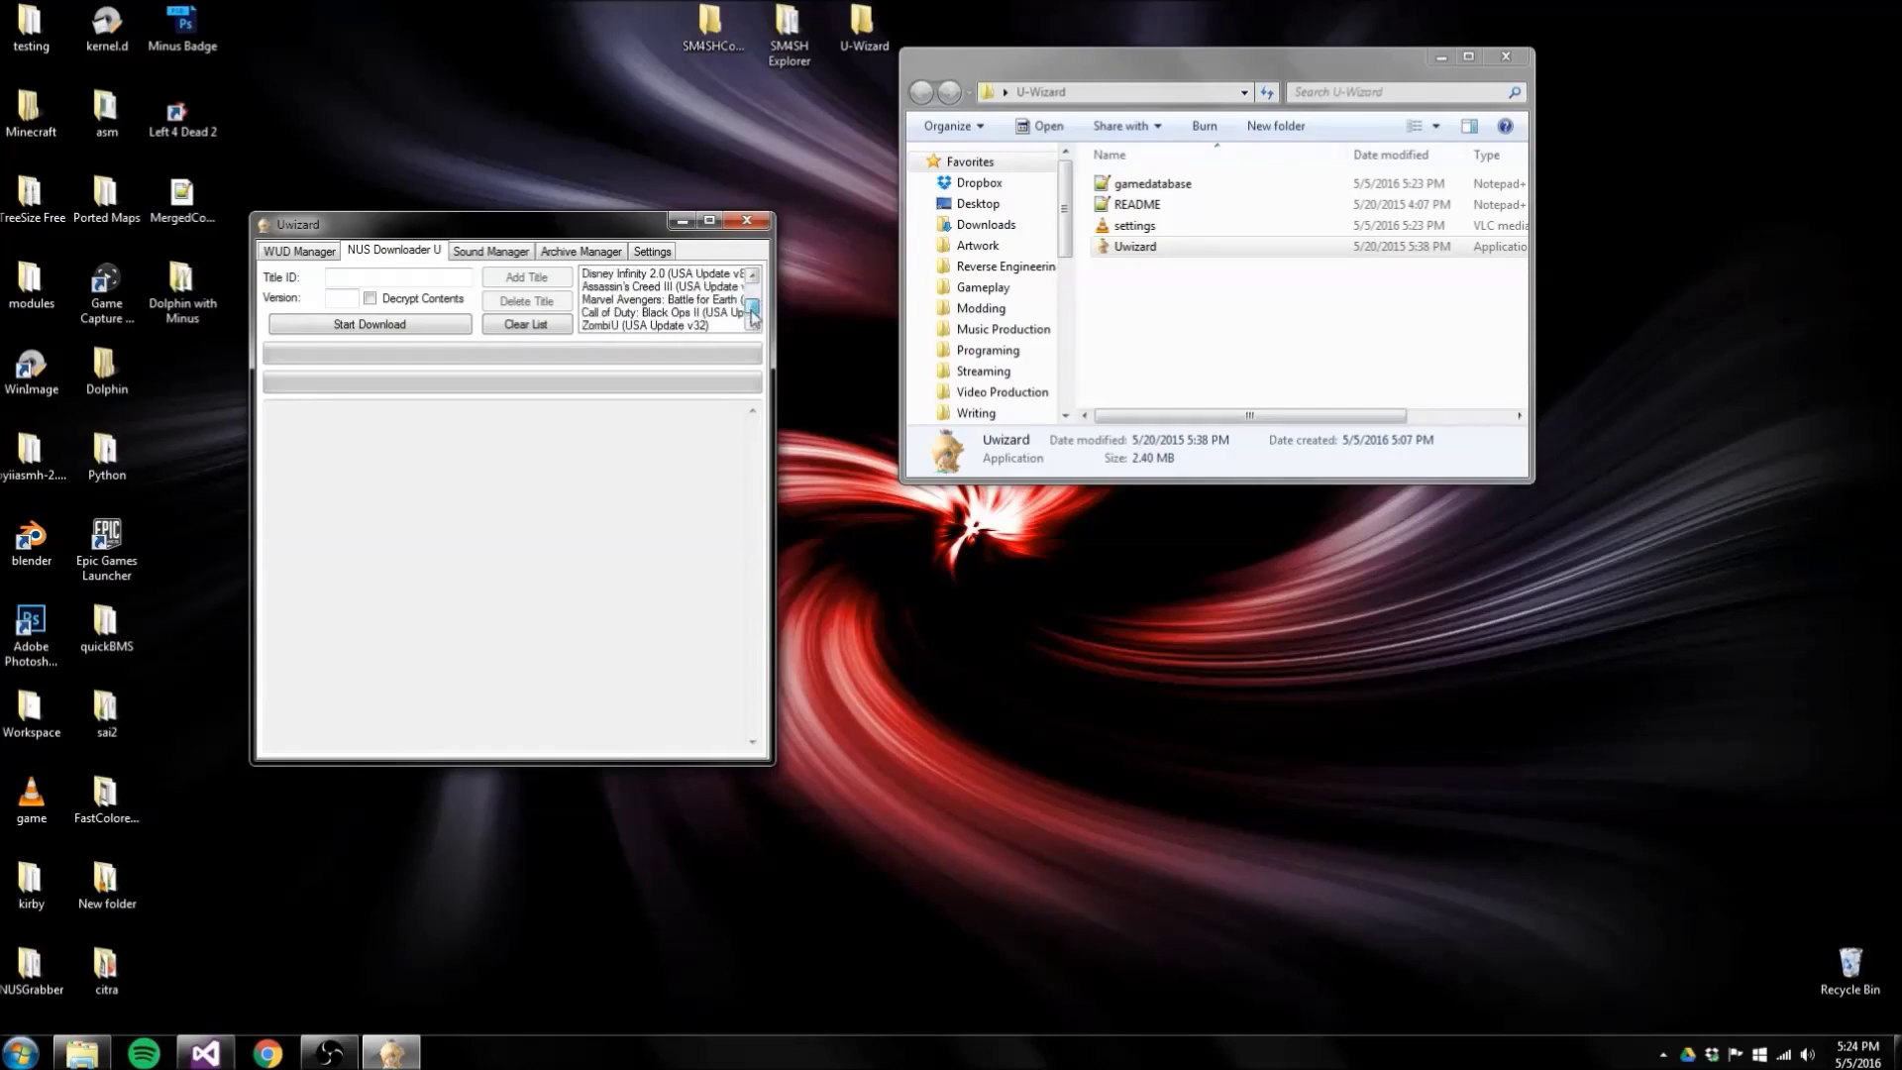
right_click(384, 278)
left_click(428, 364)
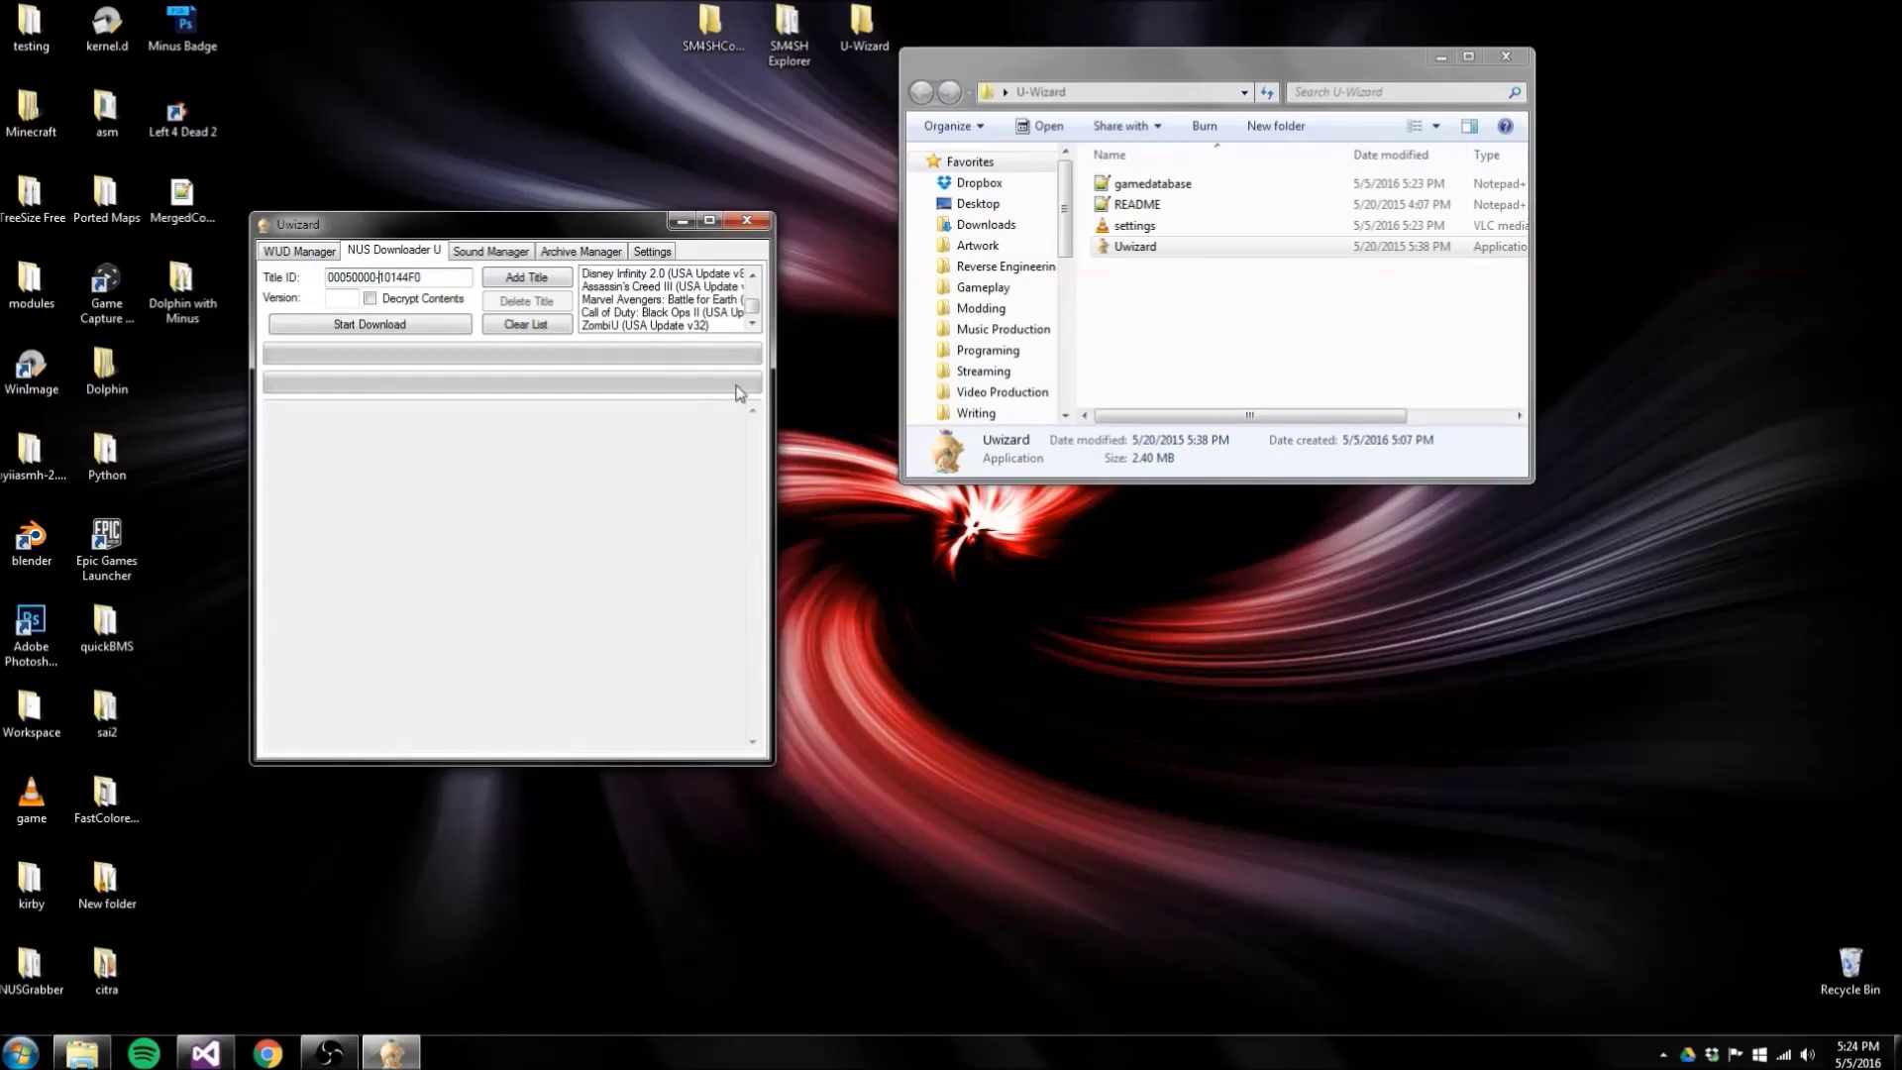
key("BackSpace")
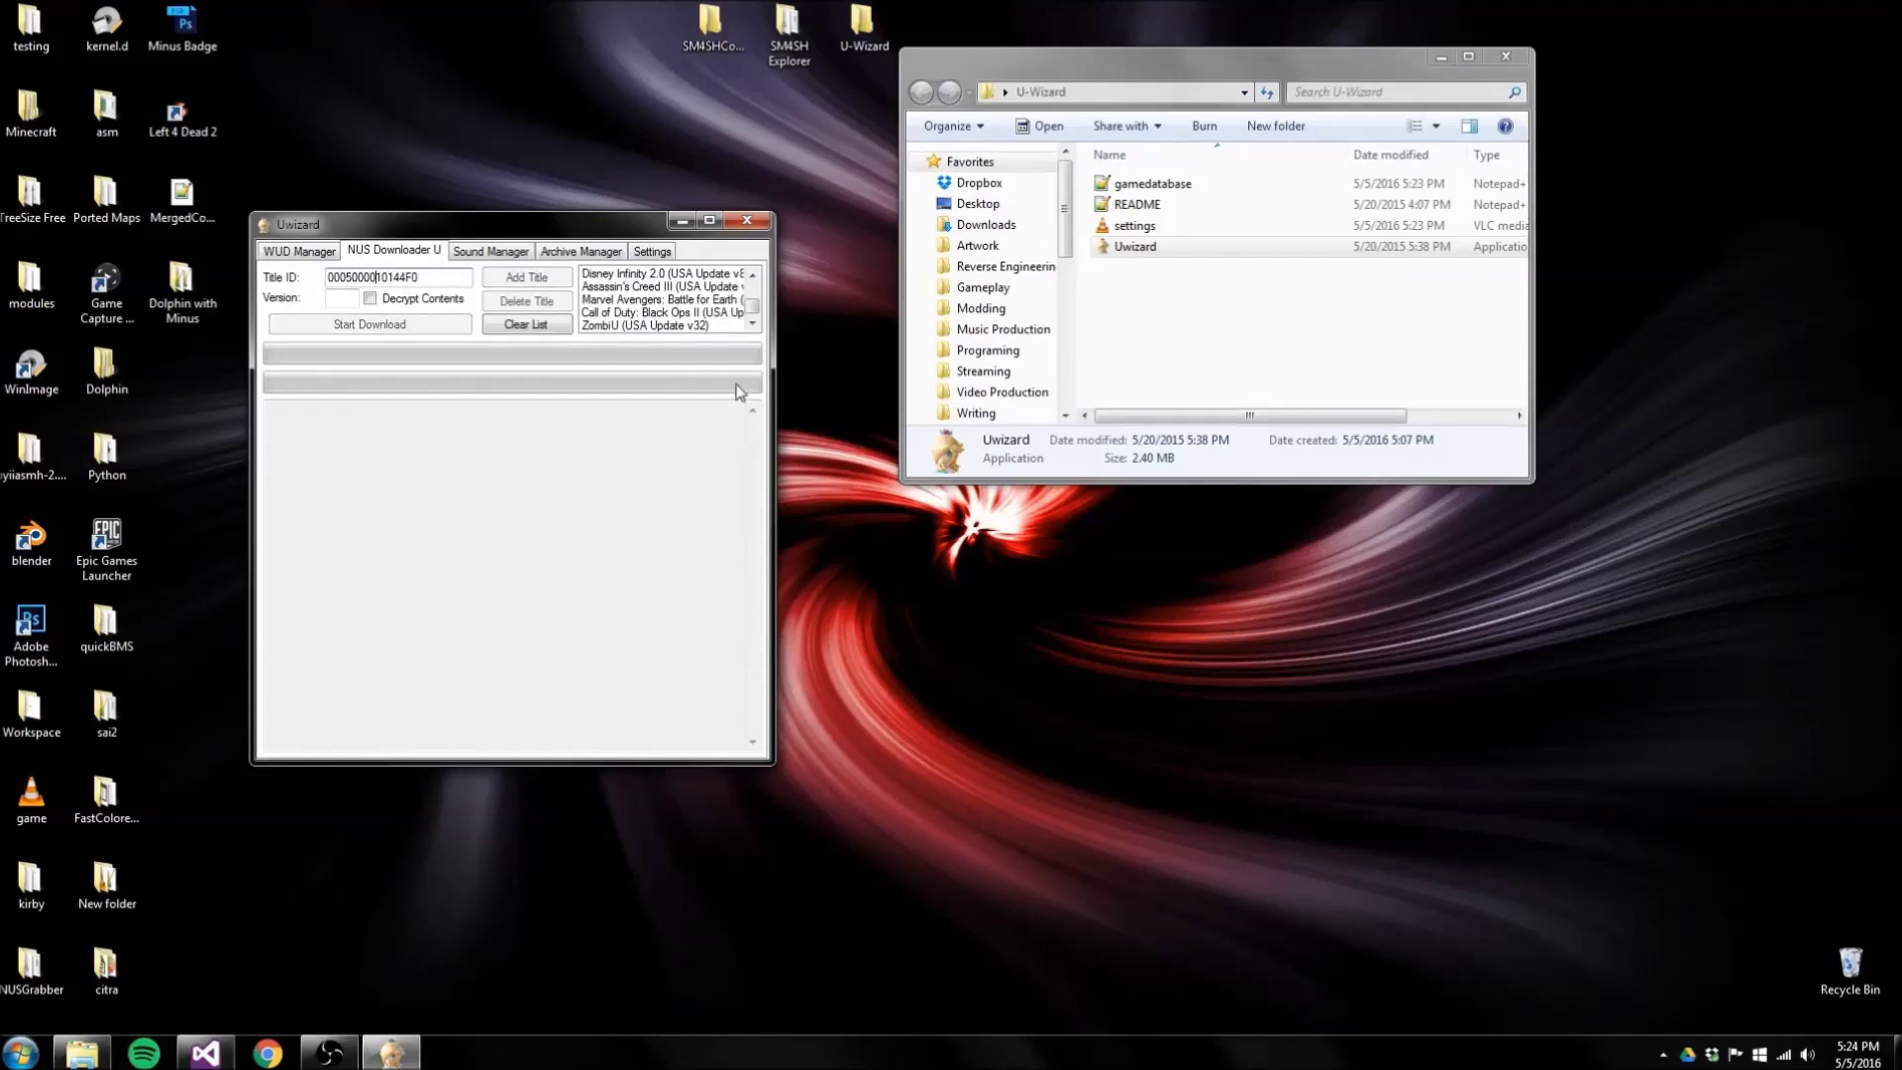
key("BackSpace")
type("E10")
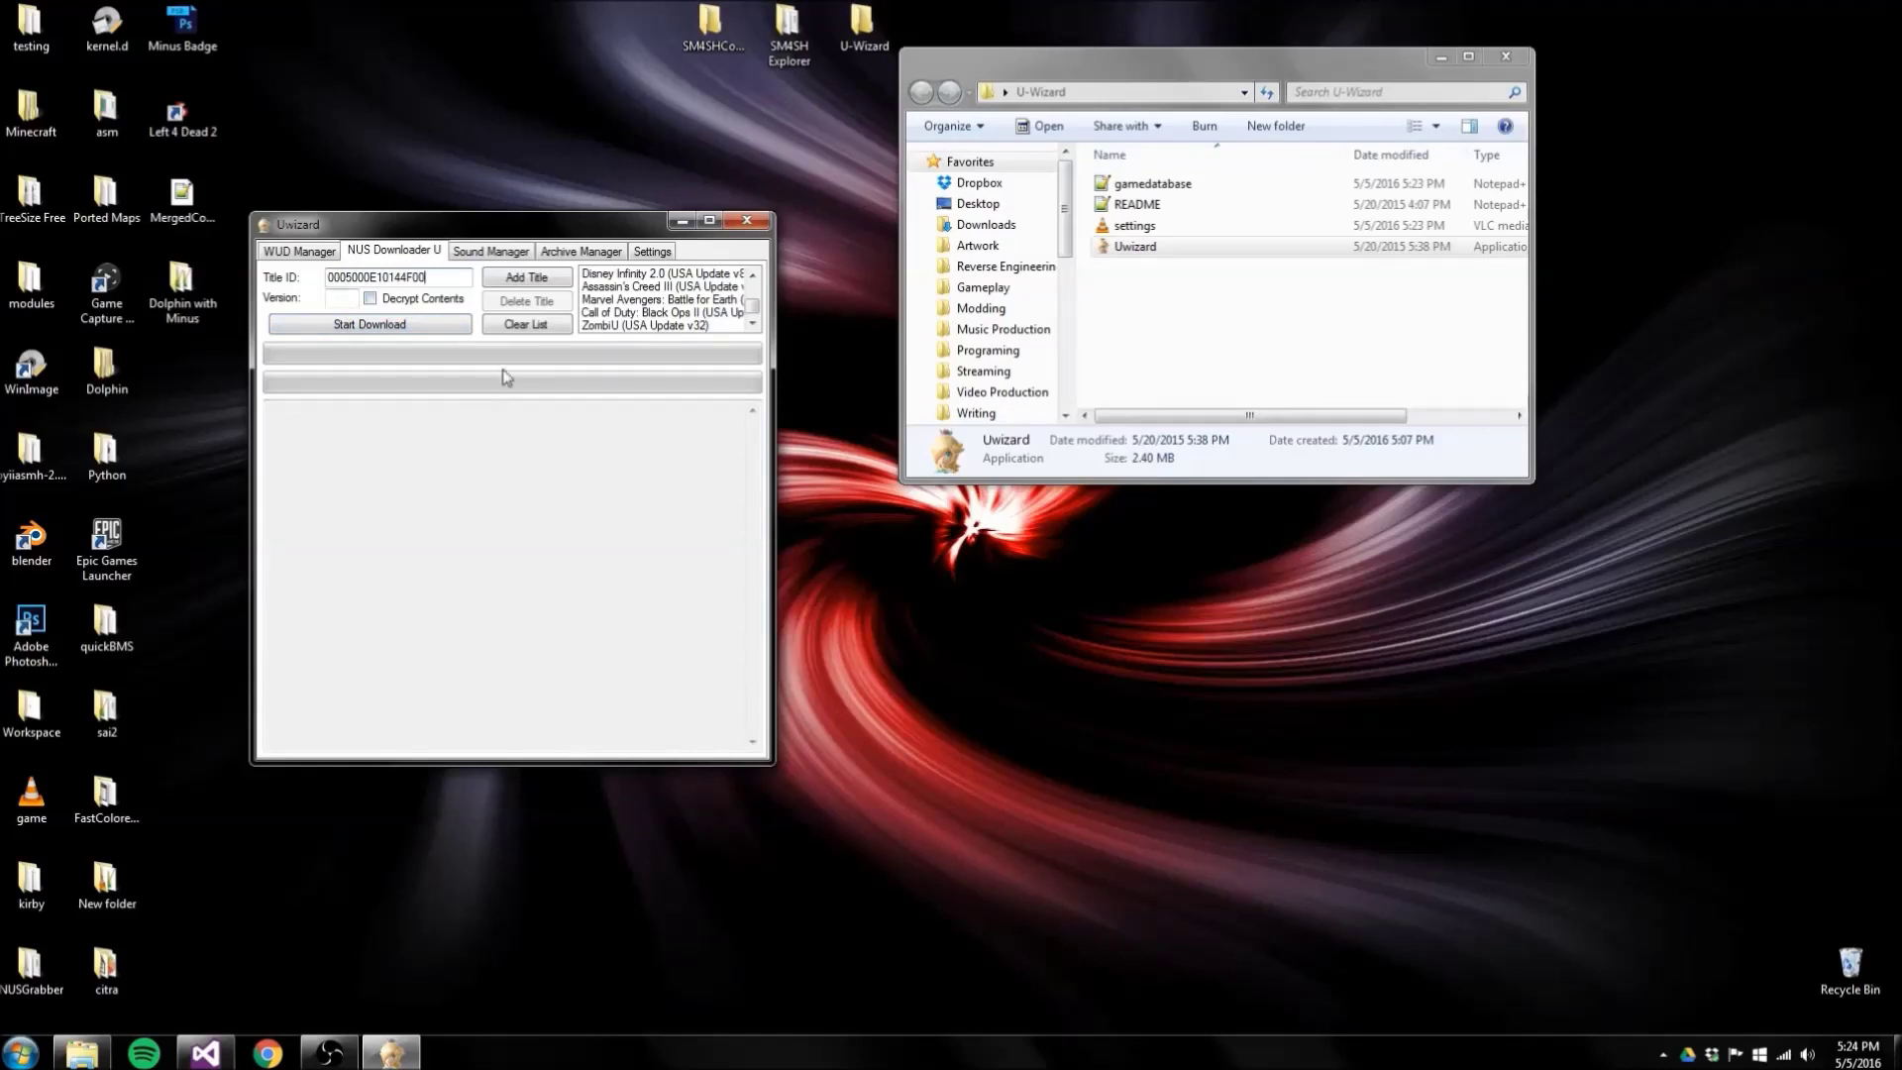
View the Wii U key import settings, and close Uwizard and its folder window
left_click(653, 253)
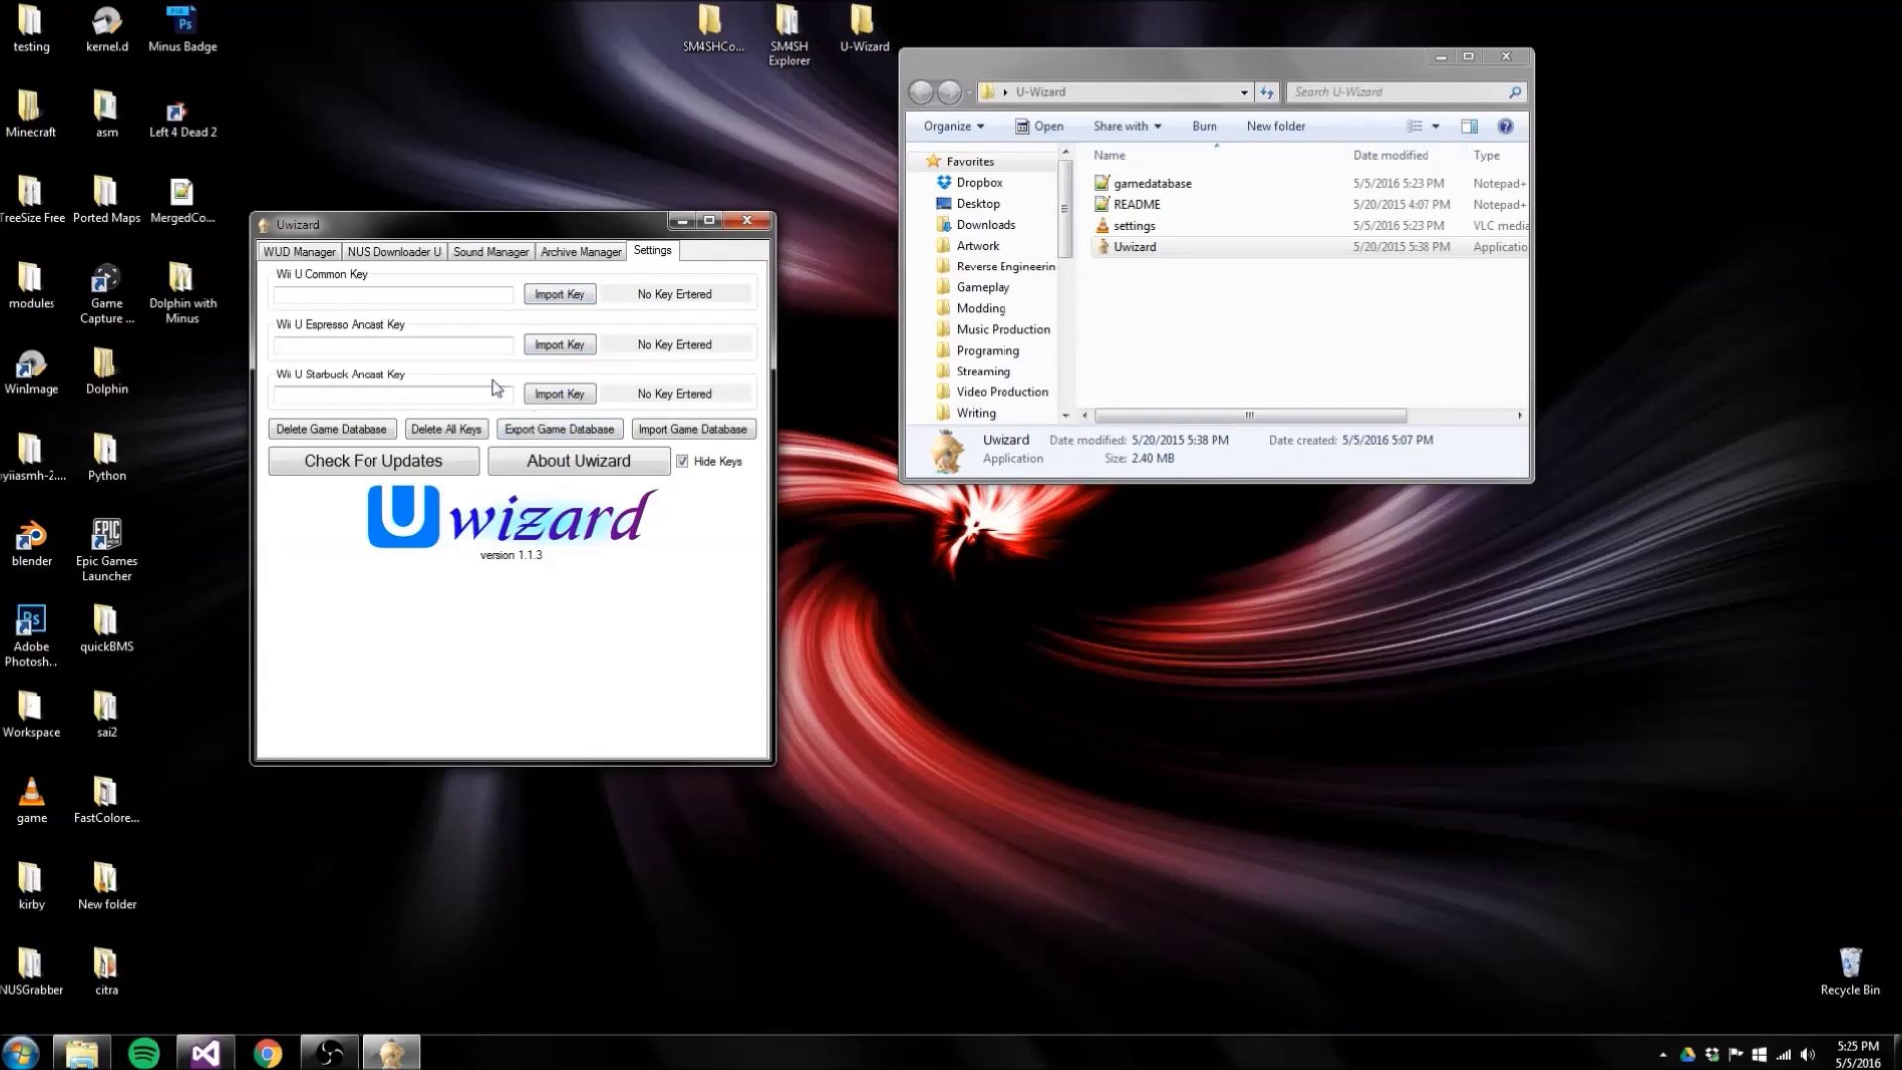
left_click(313, 253)
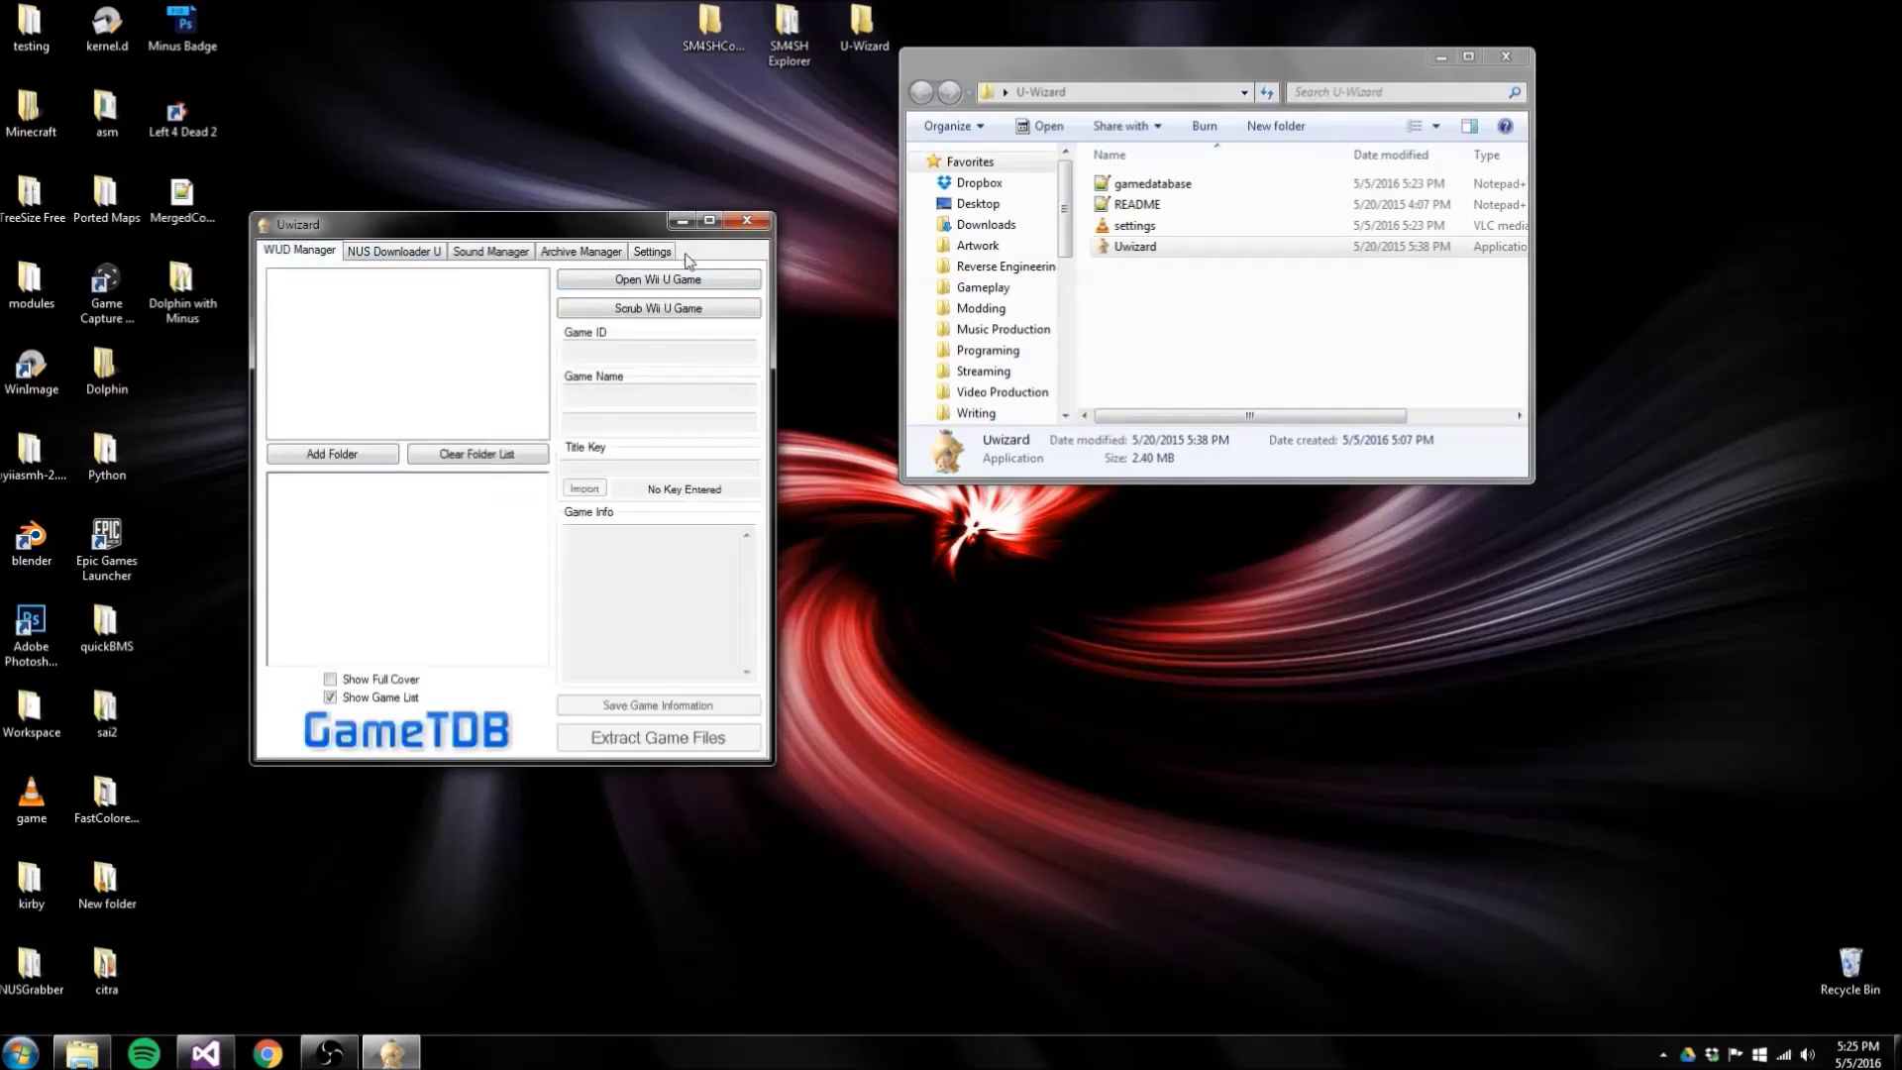
left_click(747, 222)
left_click(1505, 56)
Launch Sm4shFileExplorer from the SM4SH Explorer desktop folder
double_click(788, 45)
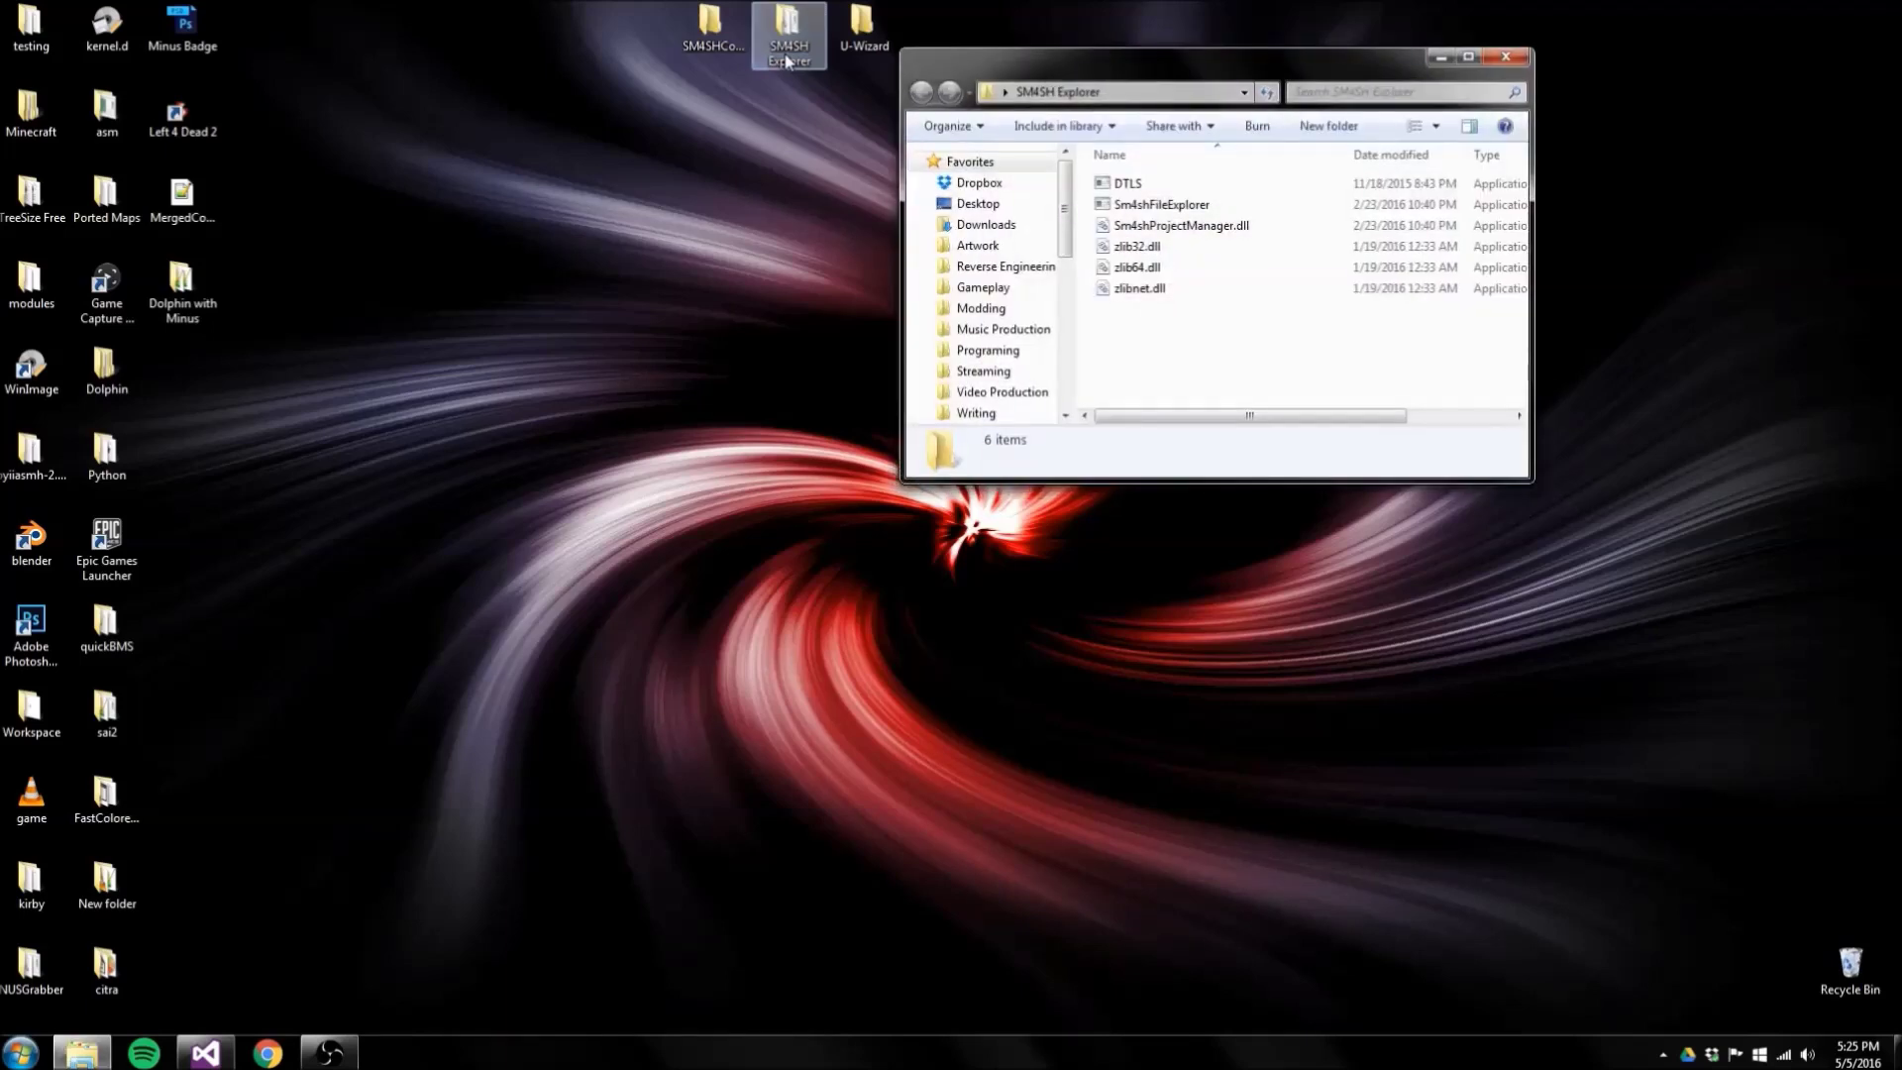
mouse_move(1149, 235)
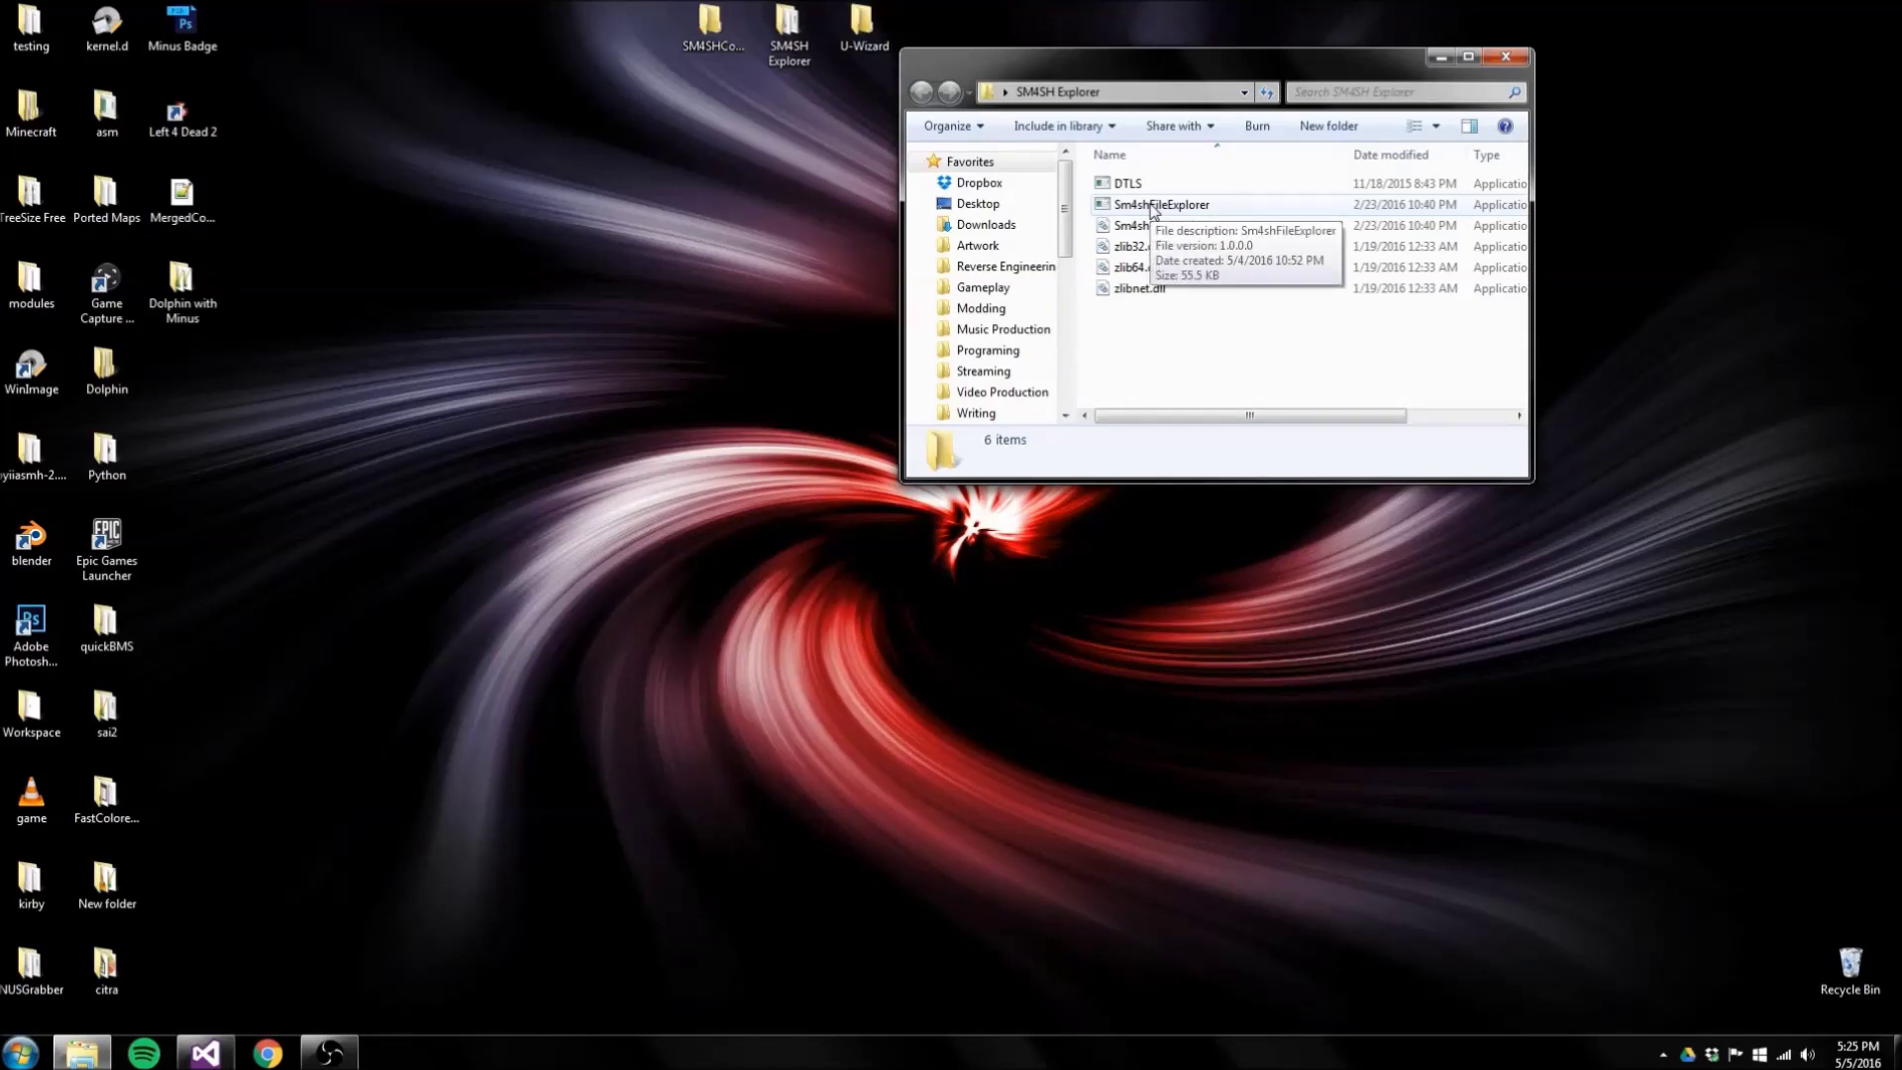
double_click(1152, 208)
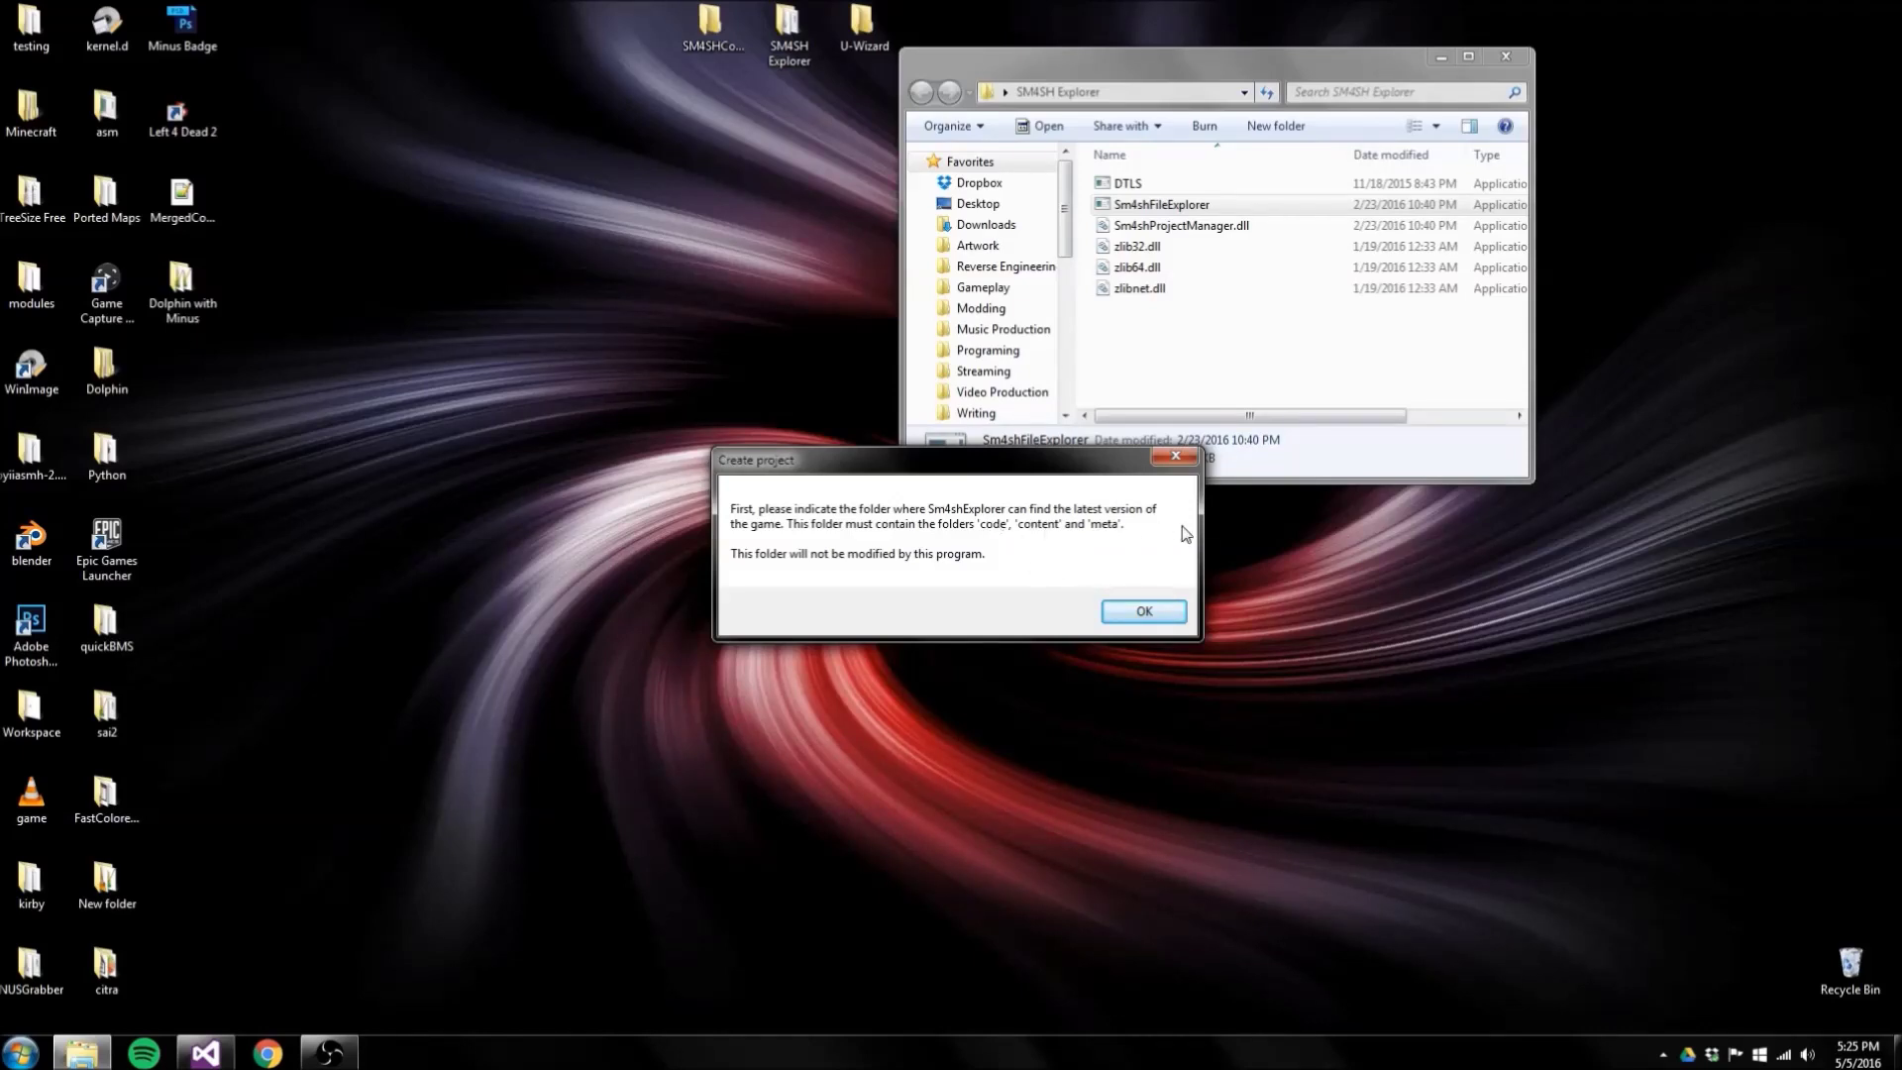
Create the Sm4shExplorer project using E:\Modding\Wiiu\Sm4sh\1.1.5 as the game folder
left_click(1137, 620)
mouse_move(1087, 486)
left_mouse_down()
mouse_move(1081, 598)
mouse_move(1098, 490)
left_mouse_up()
left_click(820, 534)
left_click(831, 596)
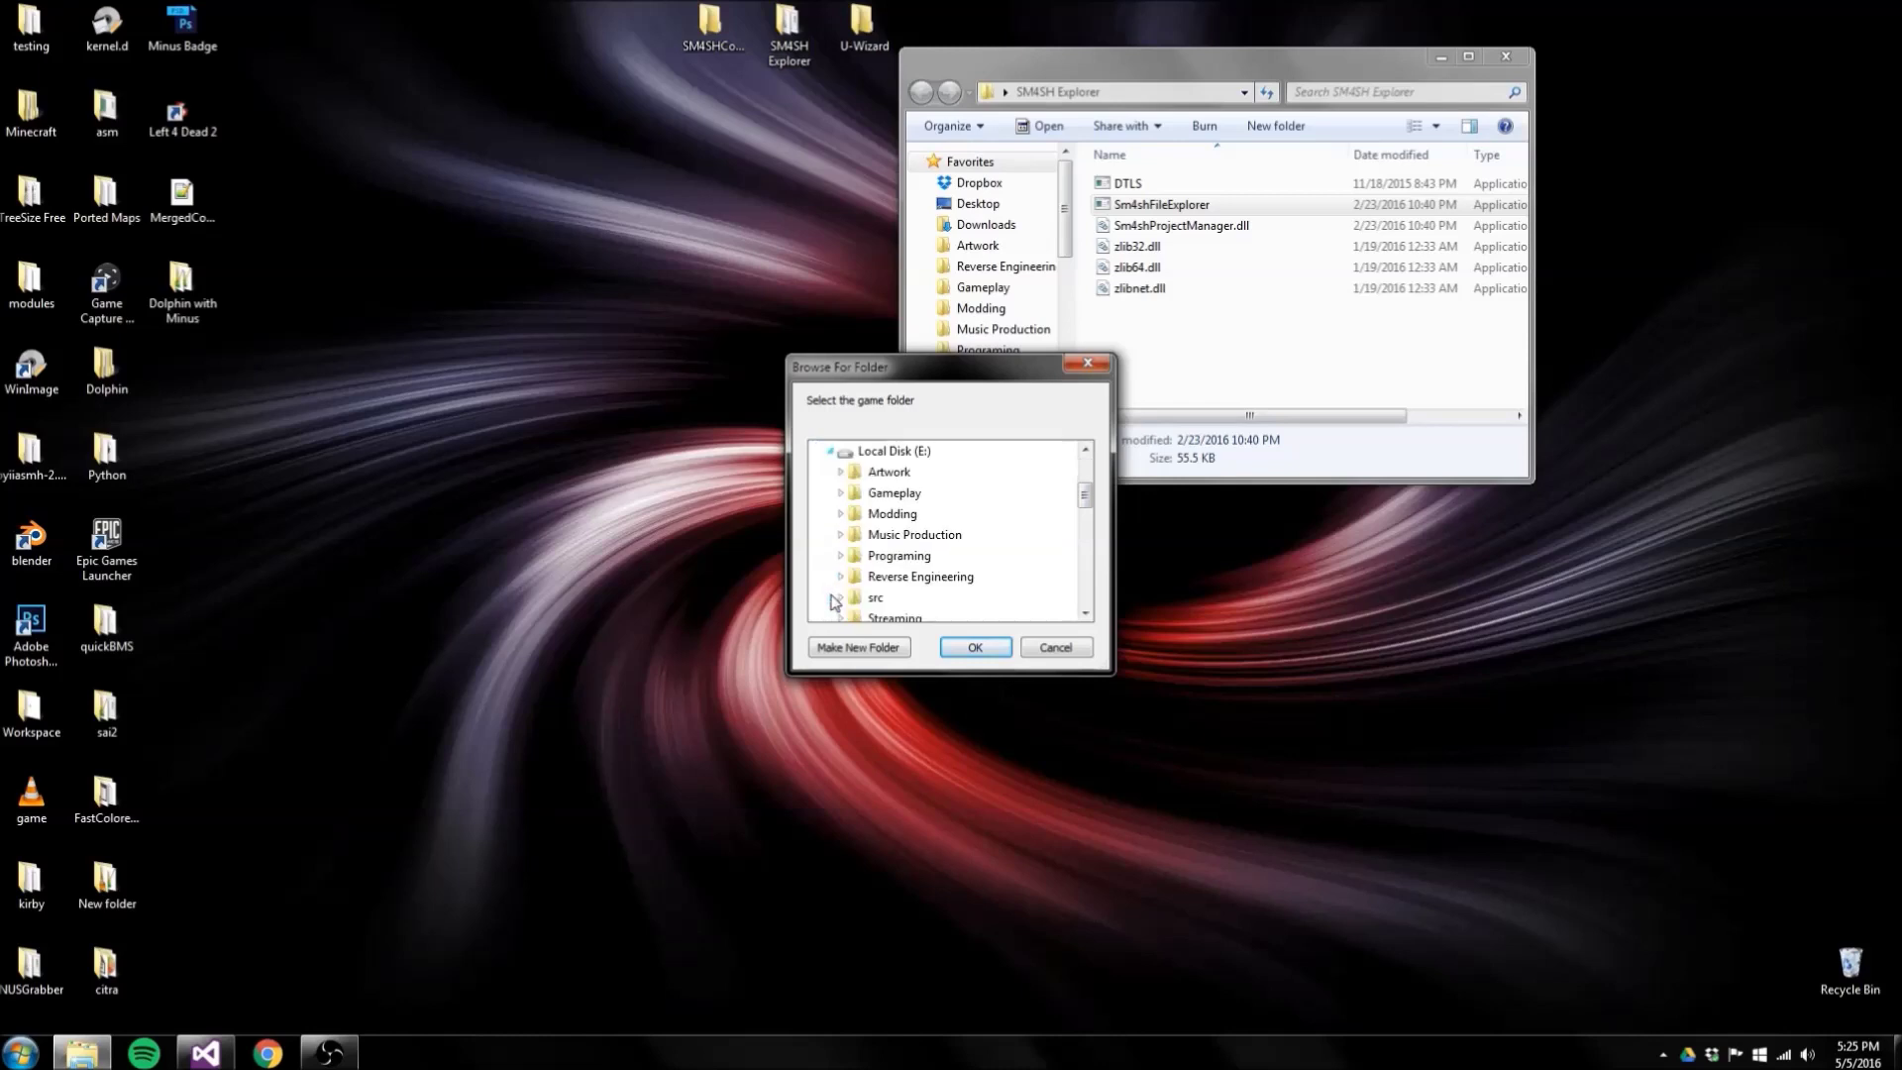
scroll(872, 560, "down", 1)
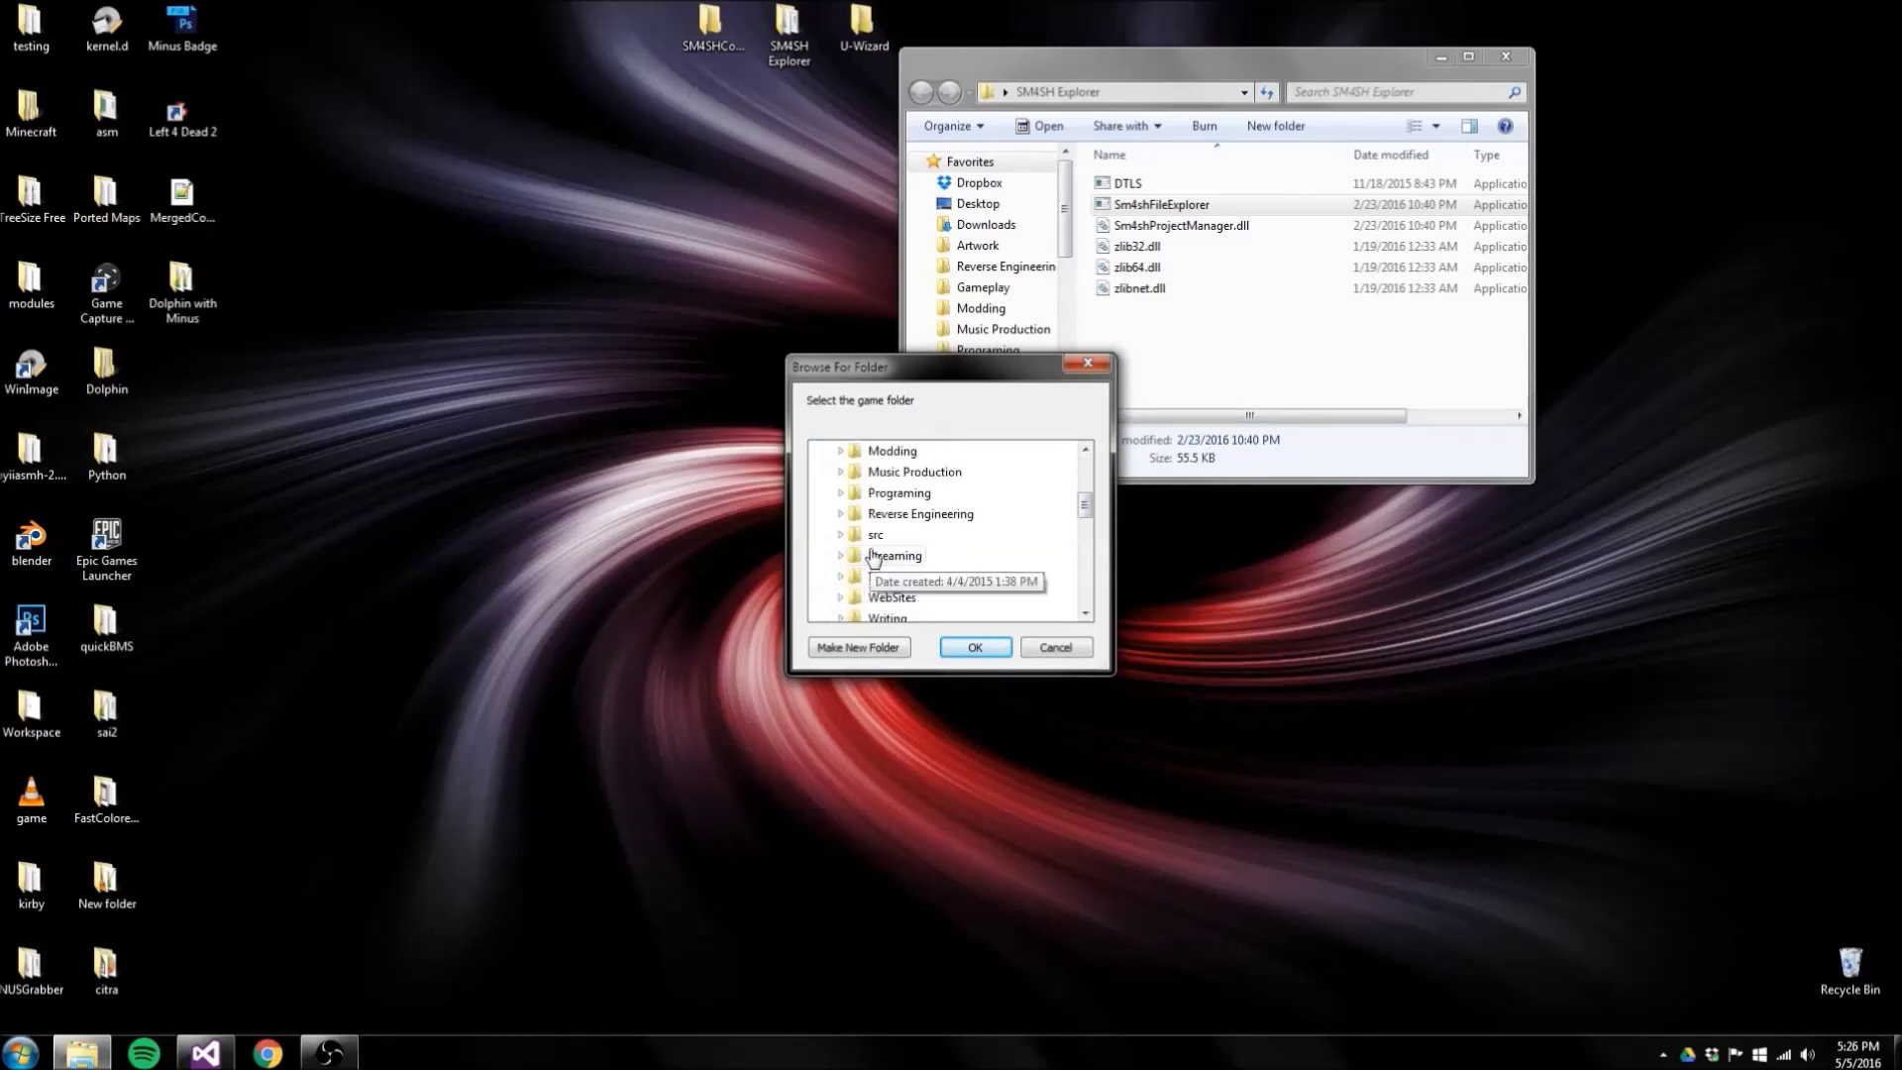
left_click(842, 453)
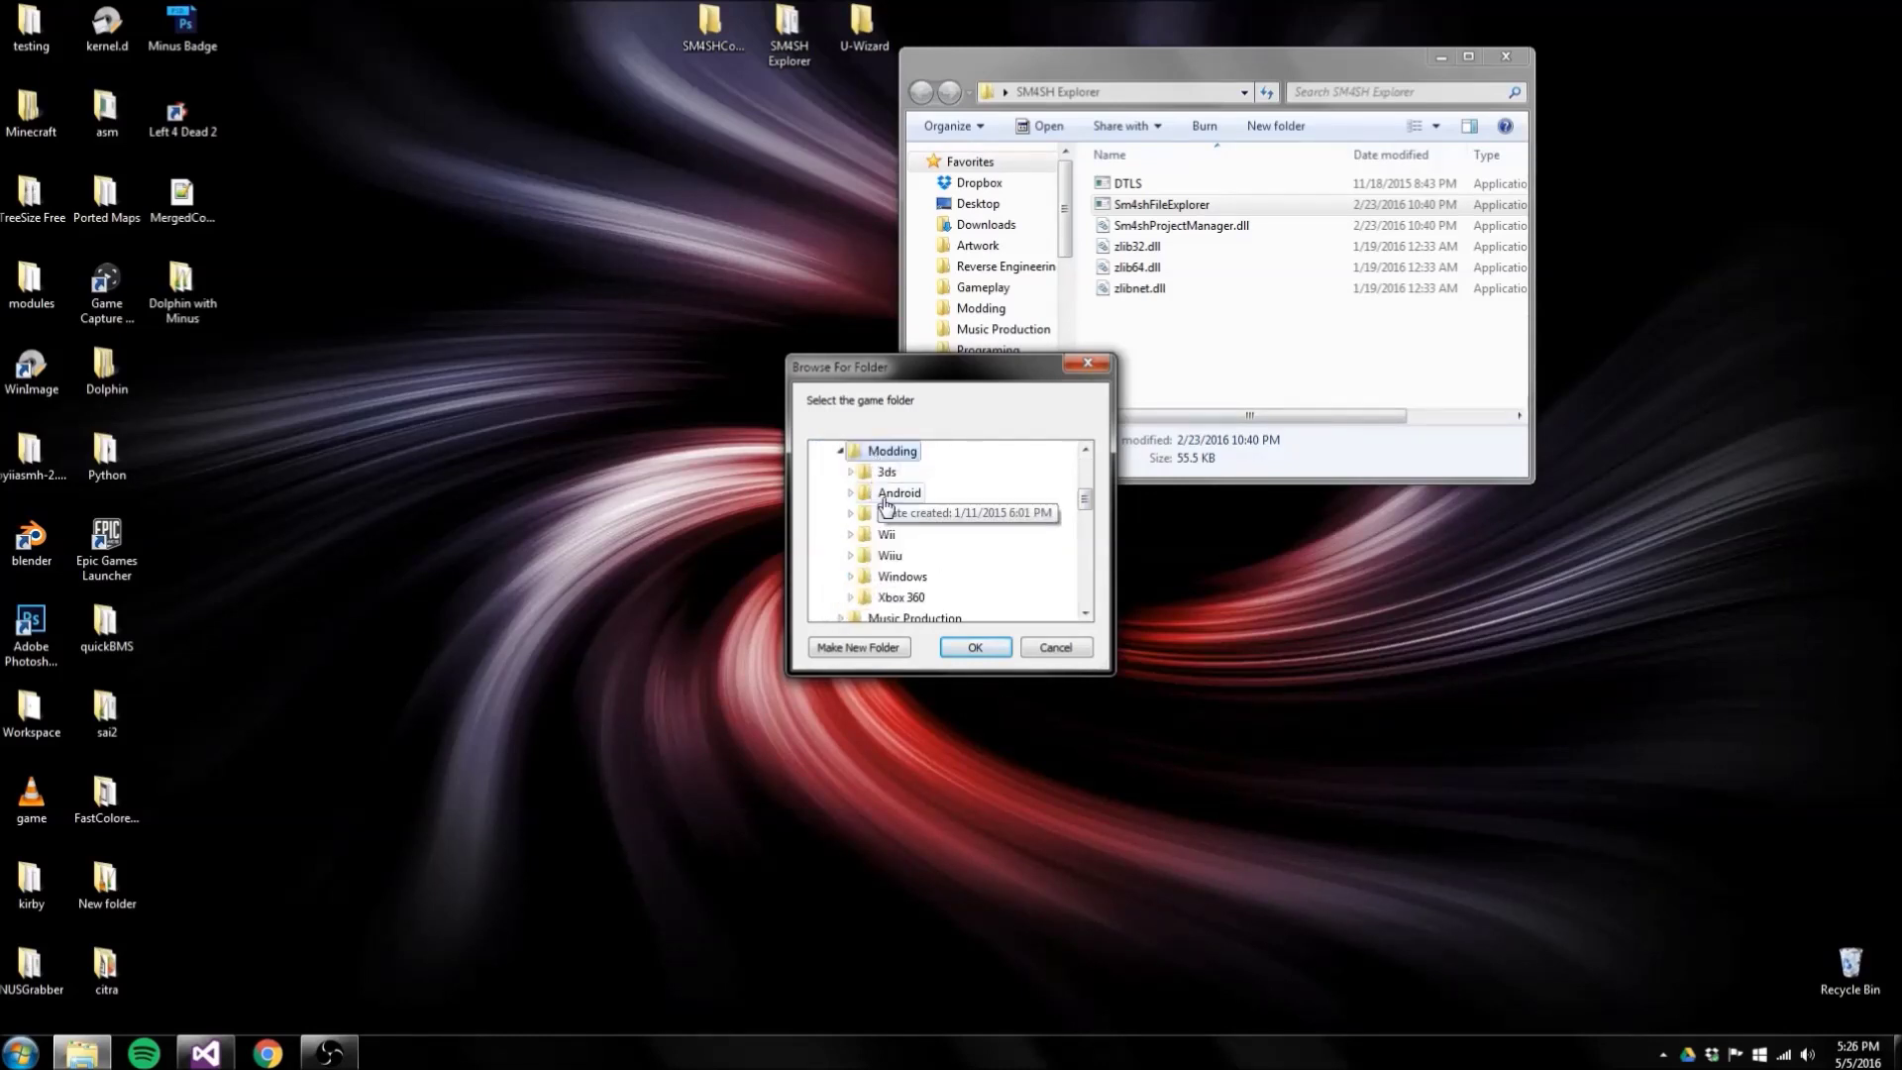
left_click(850, 555)
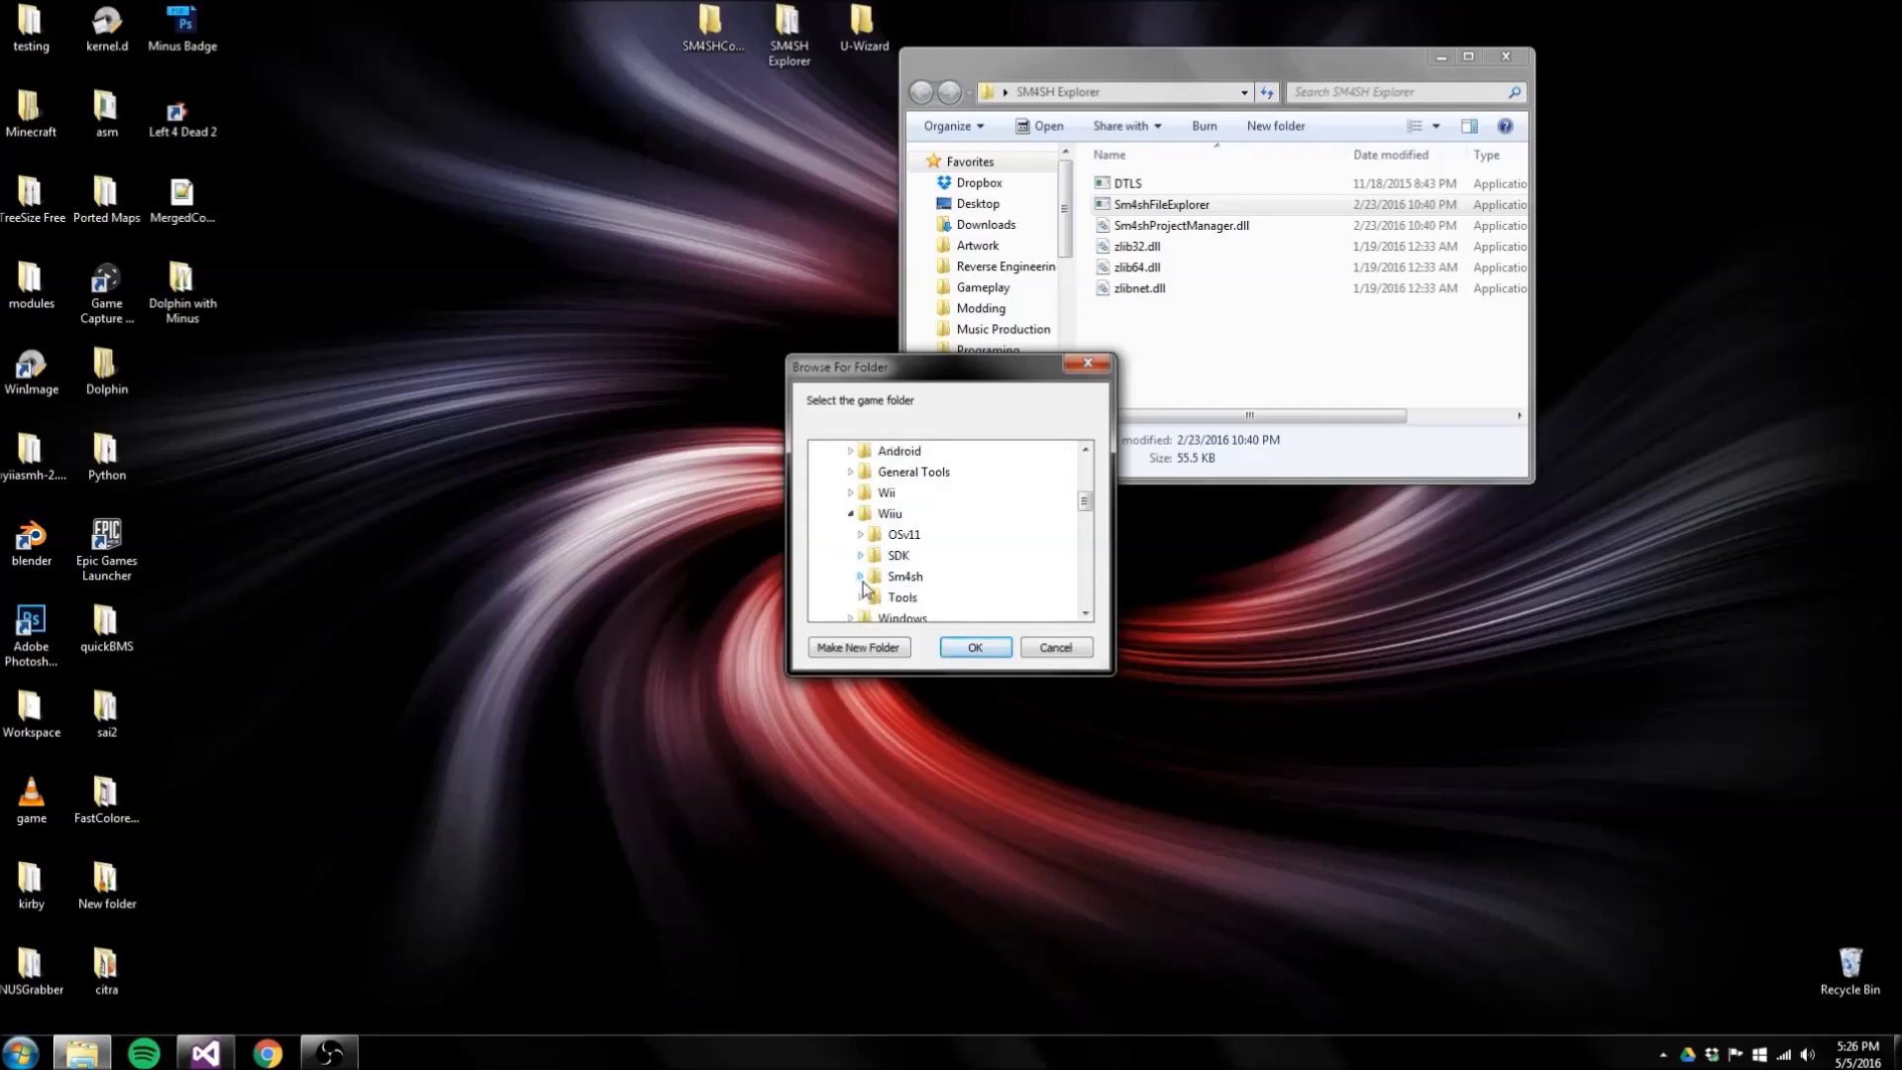
left_click(860, 593)
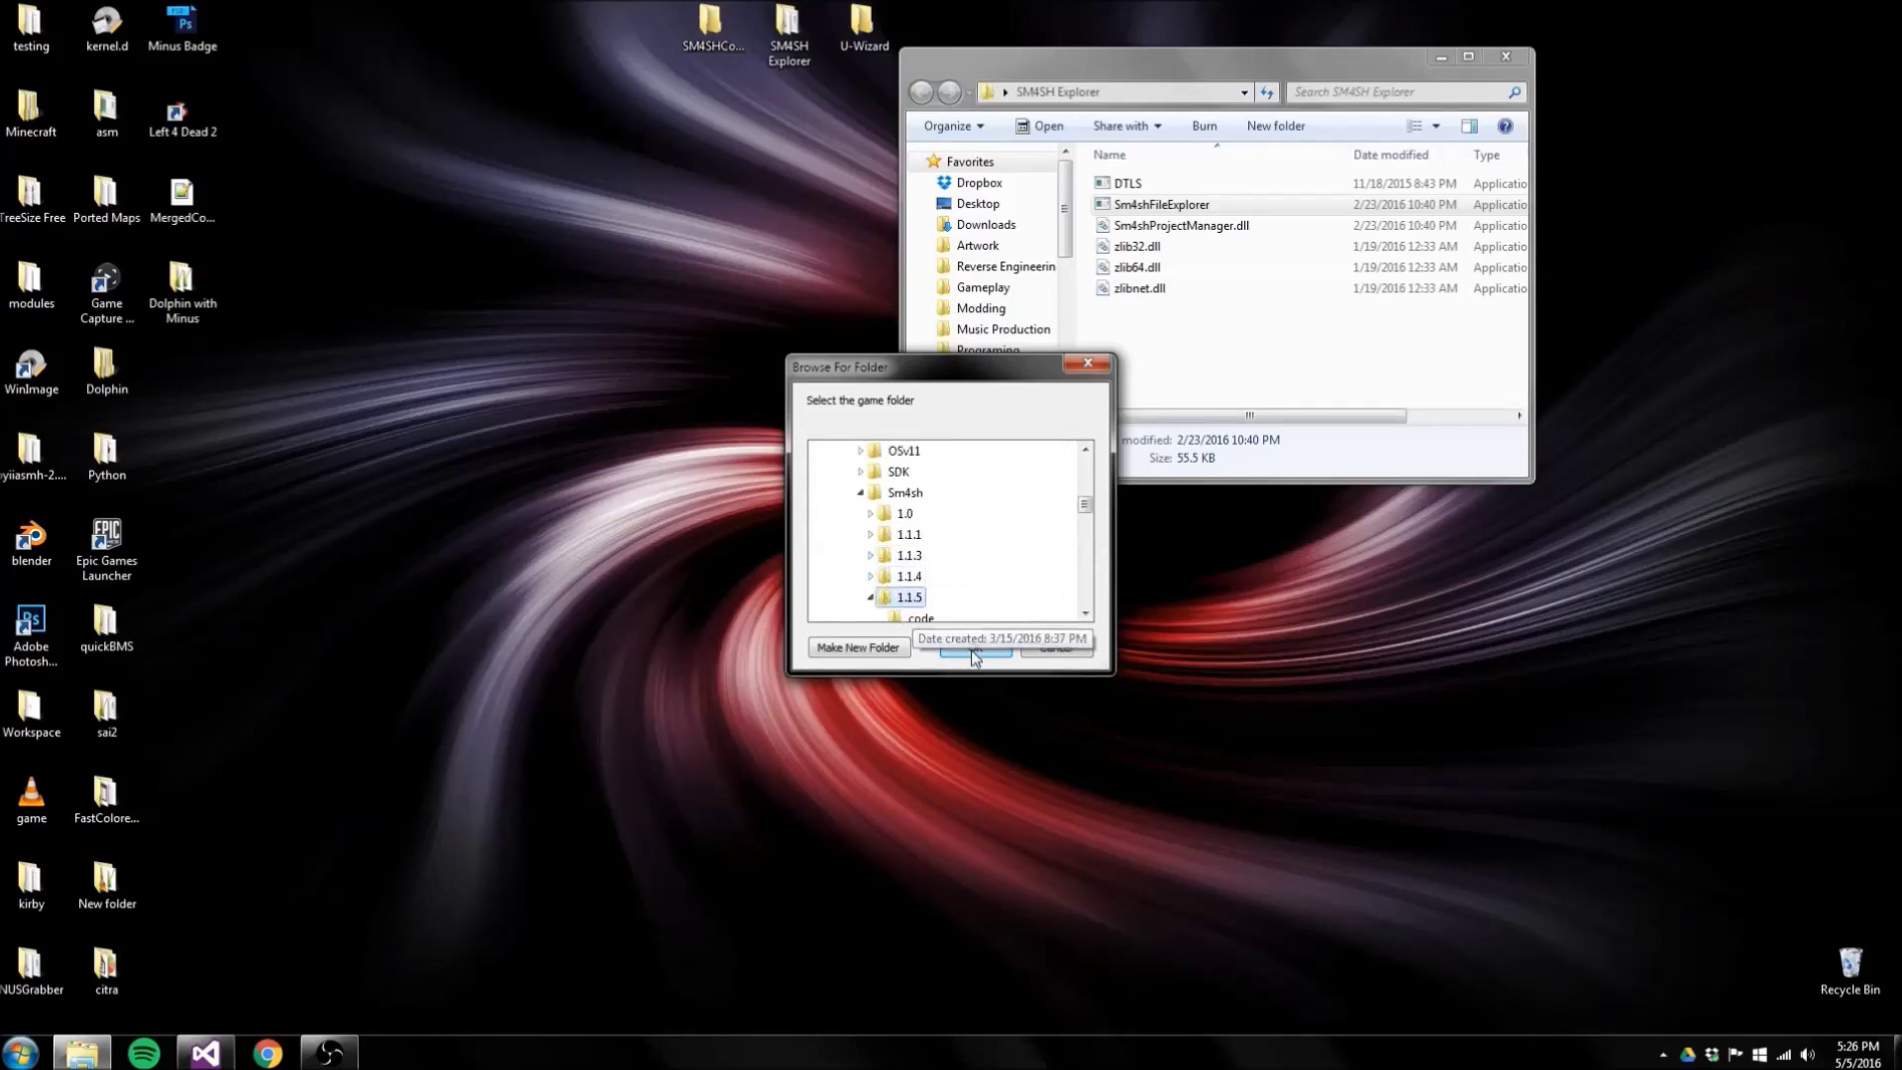
double_click(906, 575)
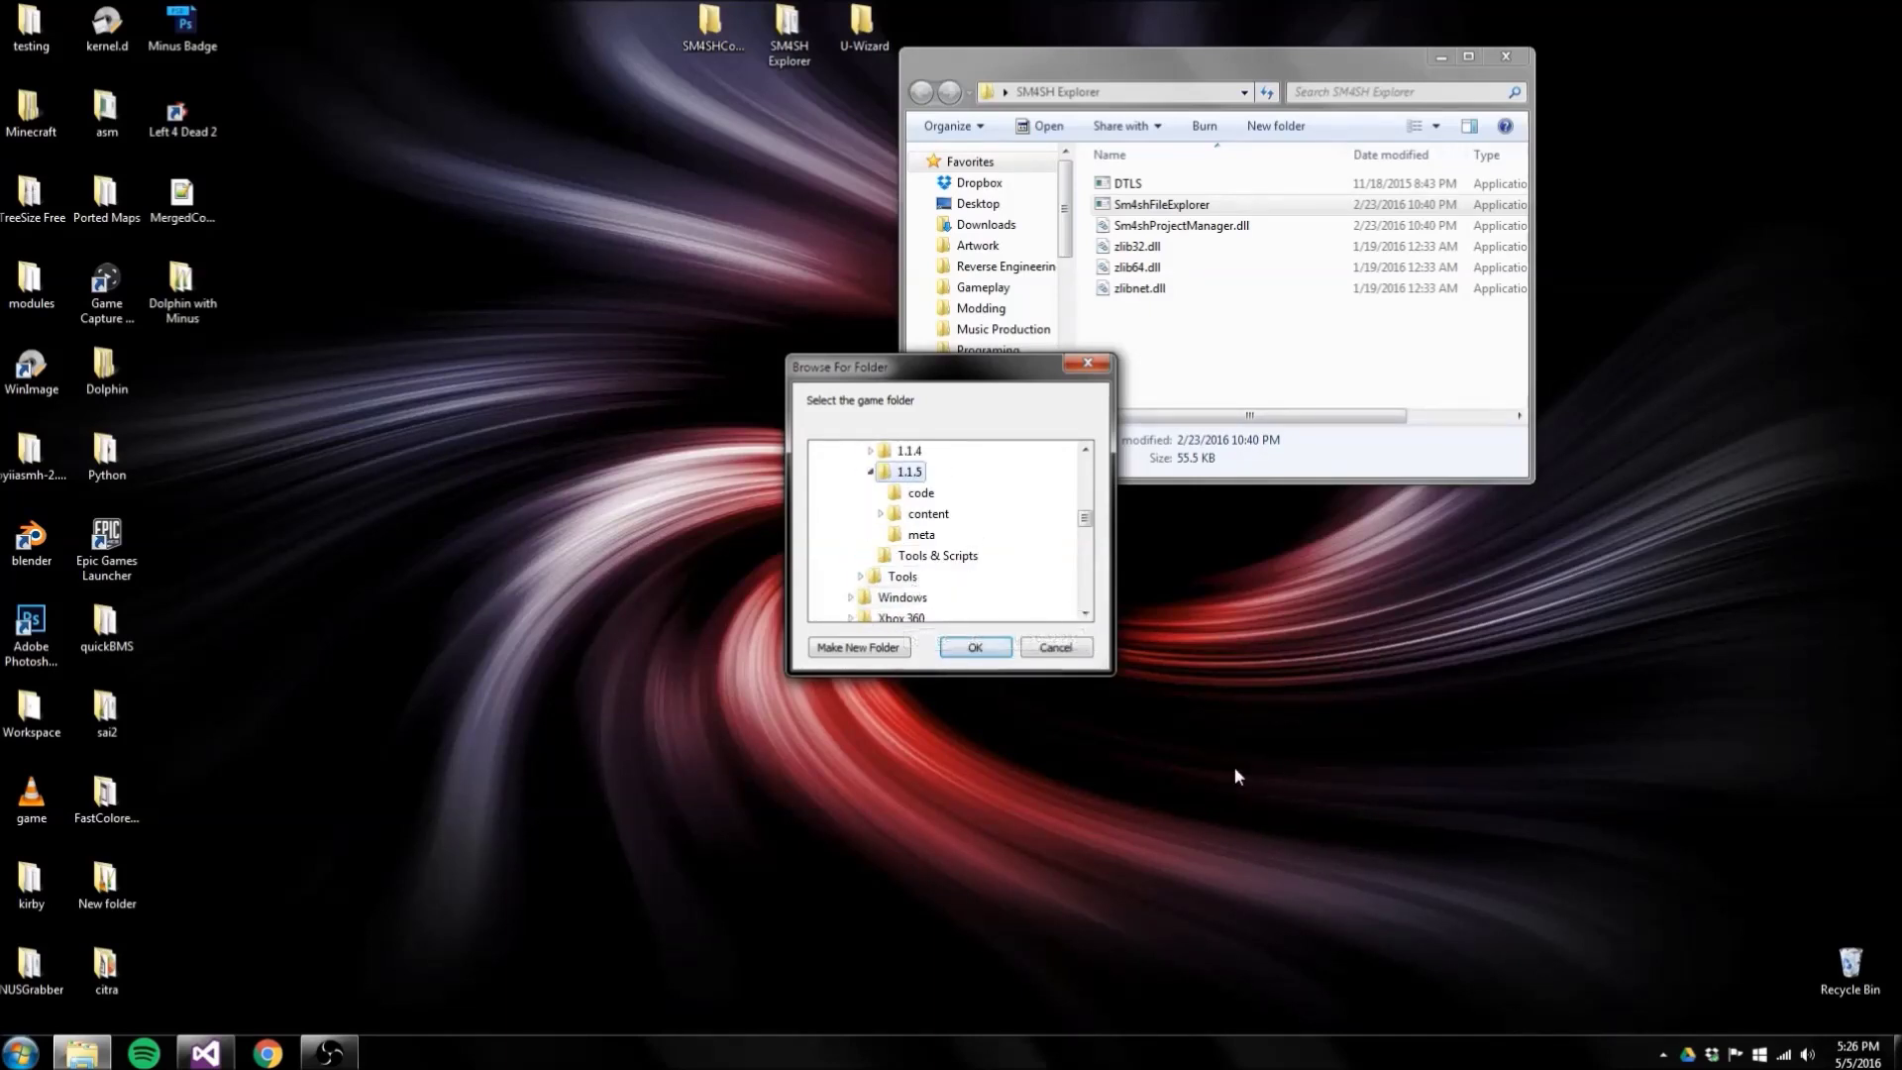
left_click(986, 643)
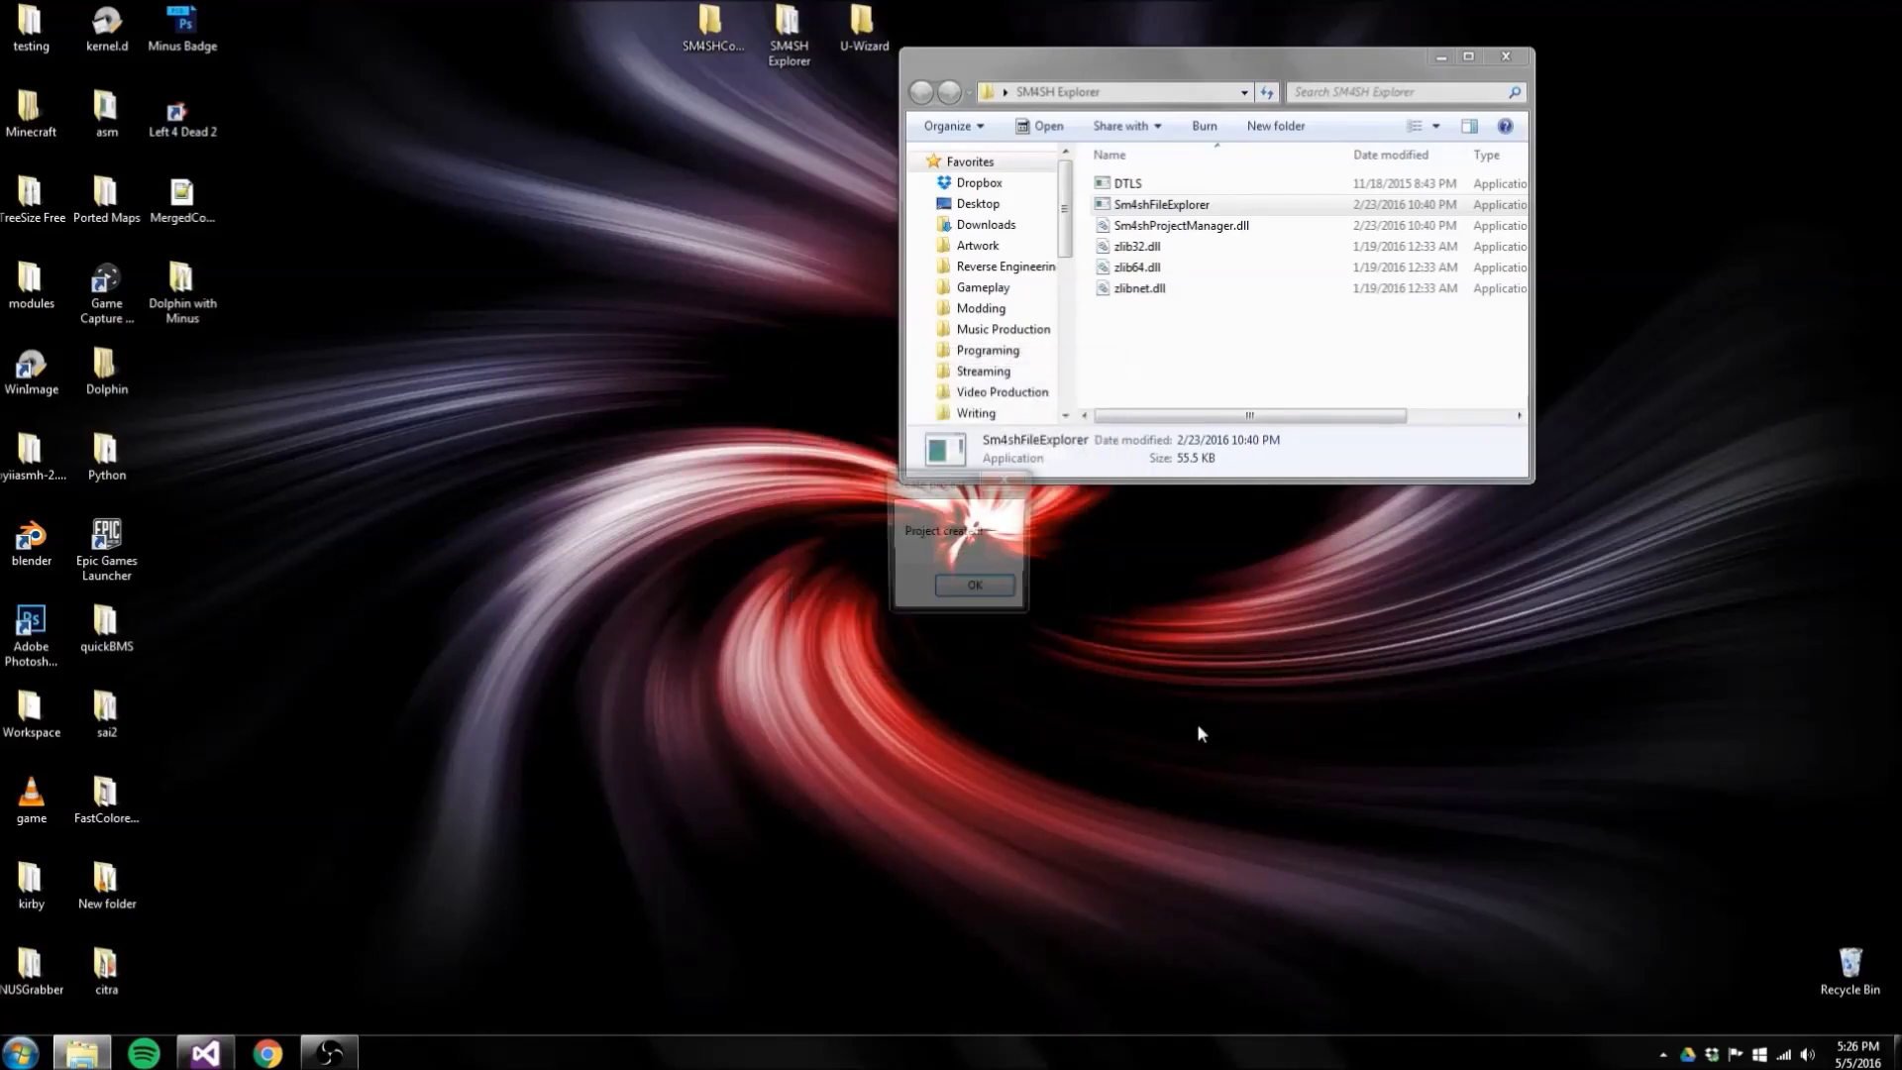
left_click(976, 591)
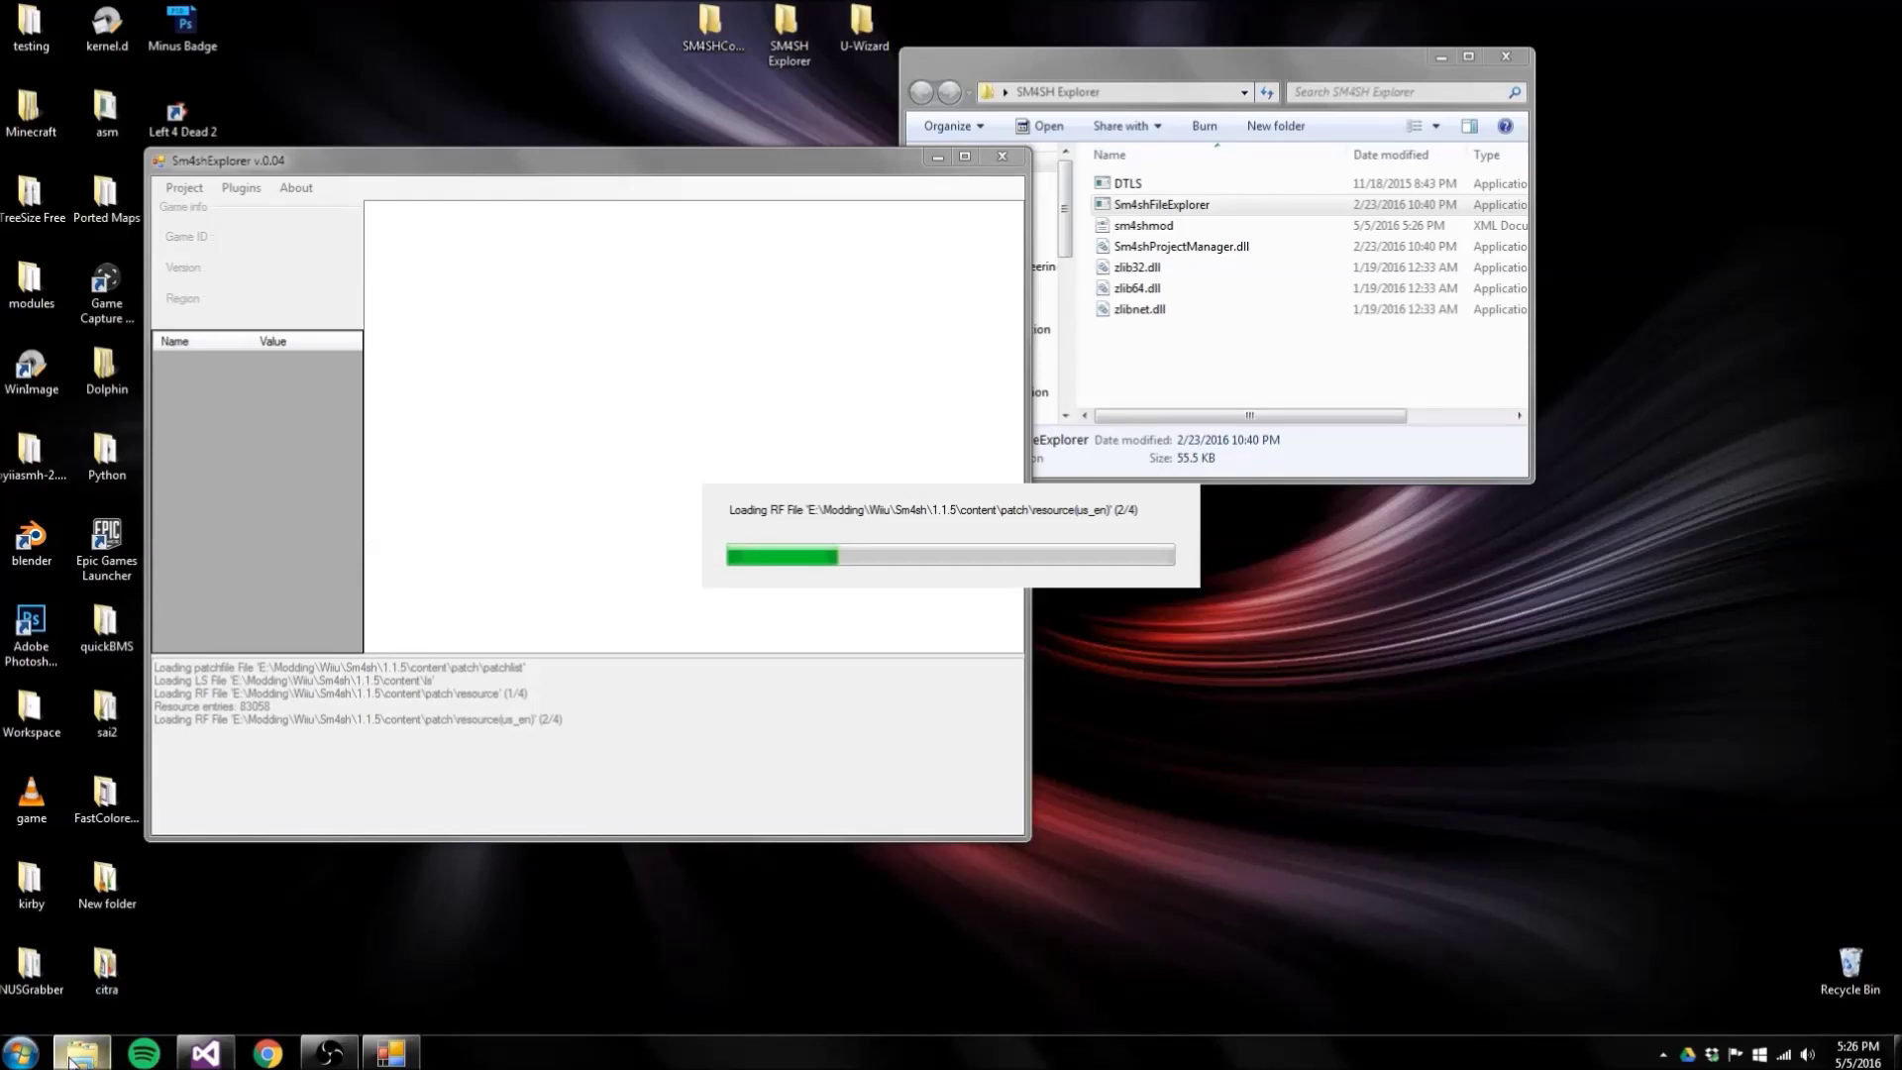
Examine the base game's content folder under Modding\Wiiu\Sm4sh\1.0\data in Windows Explorer and return to the 1.0 folder
mouse_move(72, 1058)
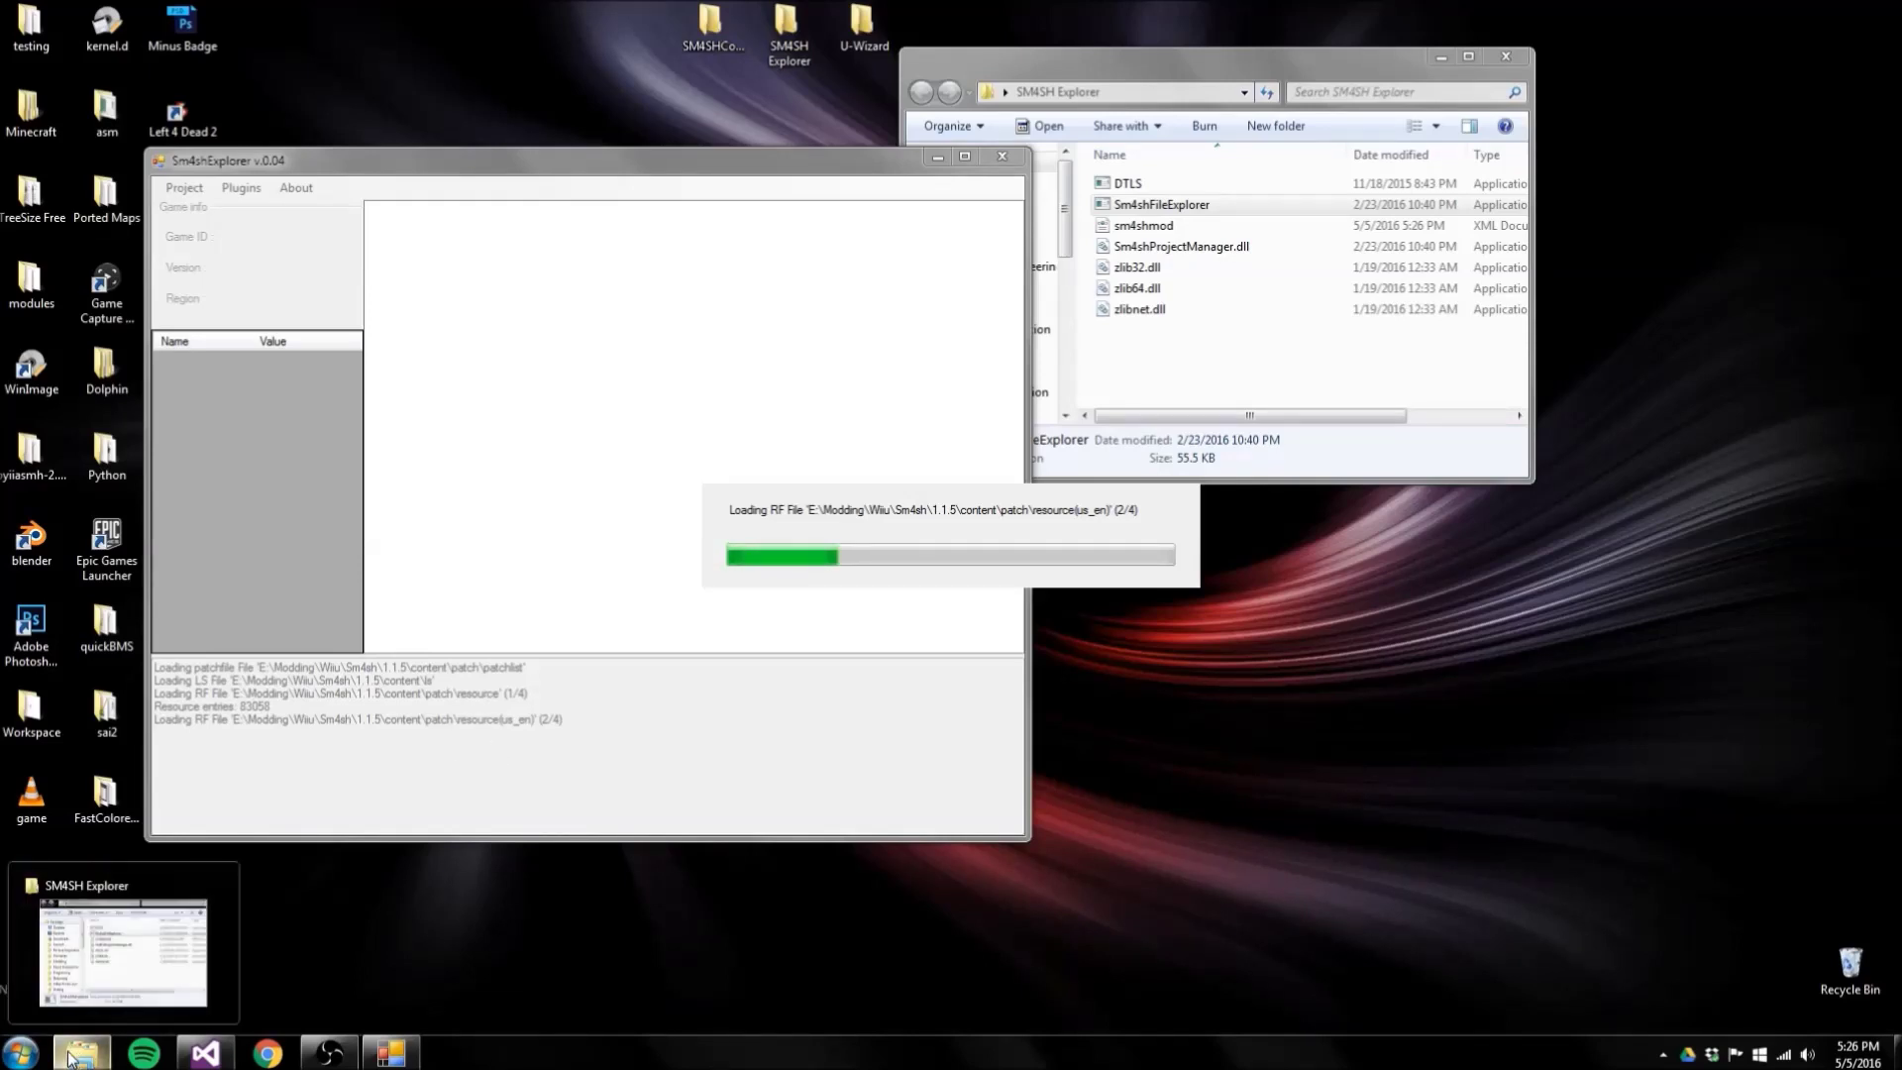
left_click(91, 977)
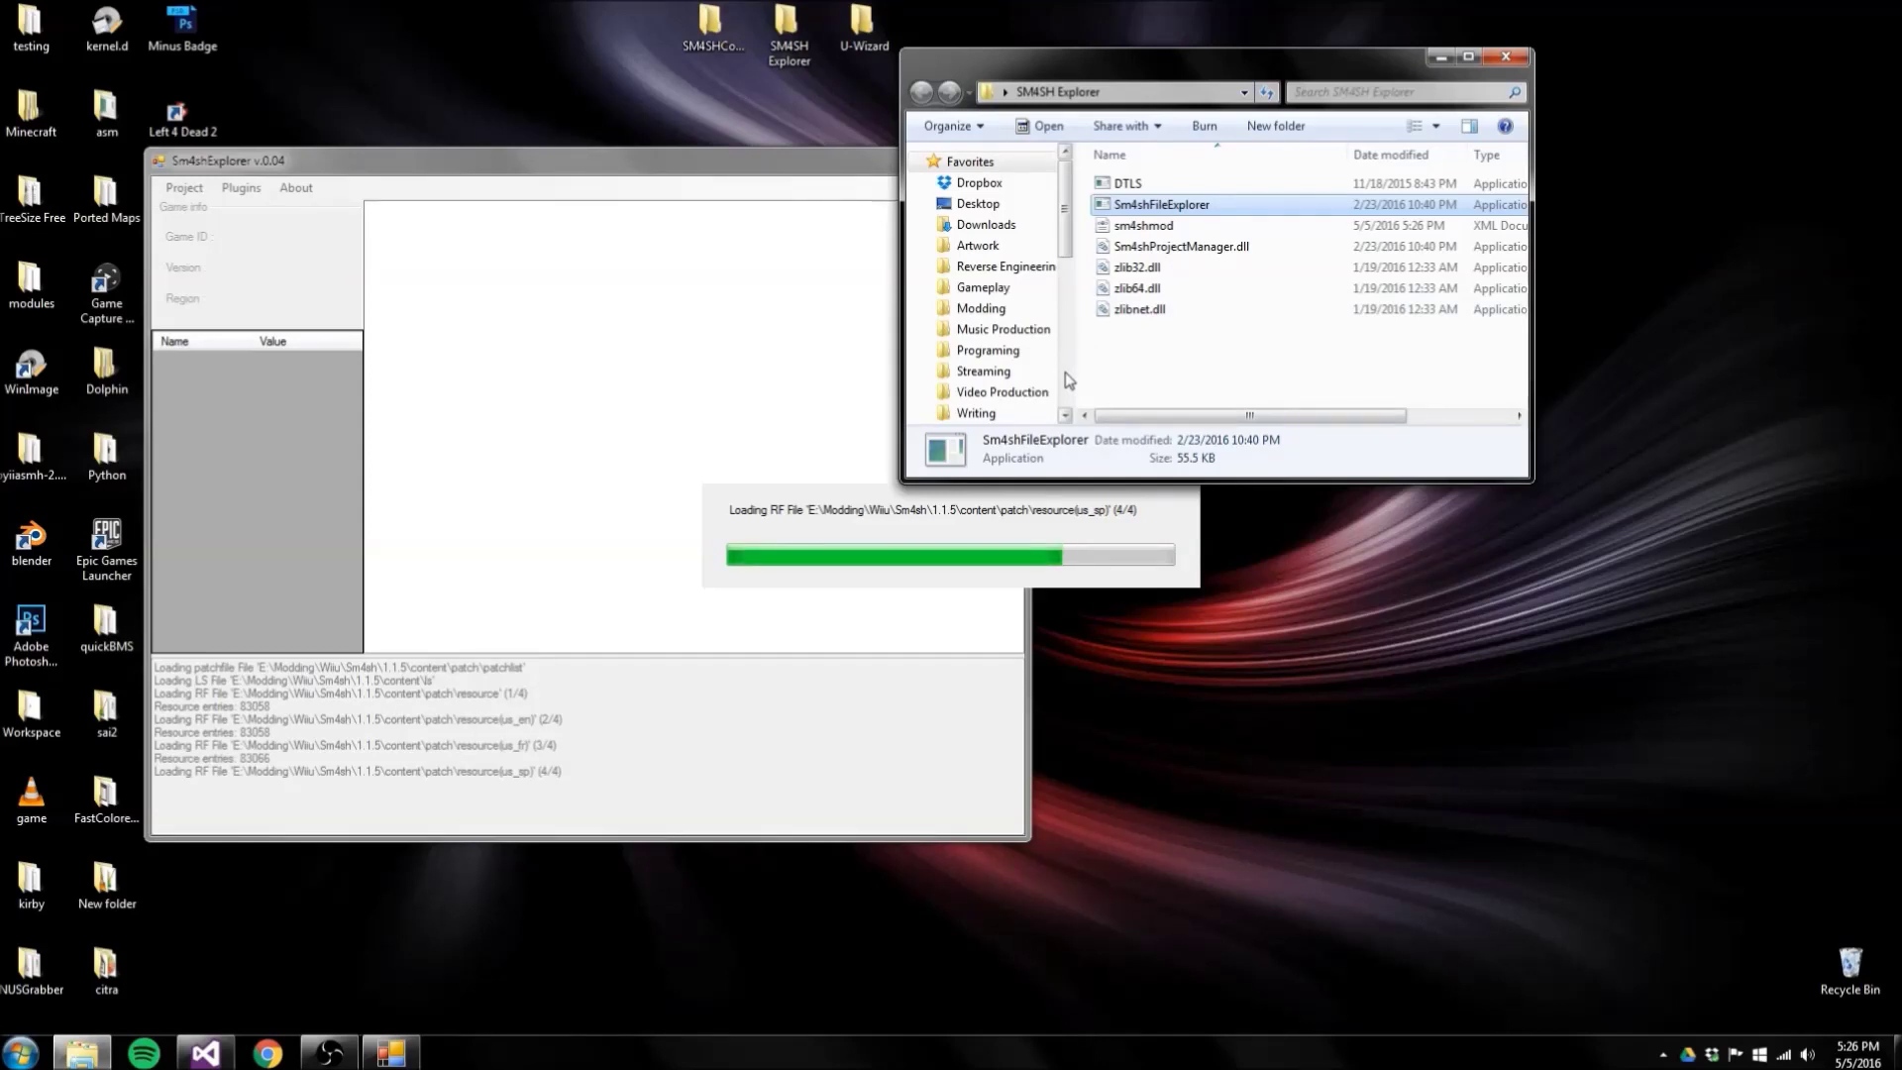
left_click(1046, 308)
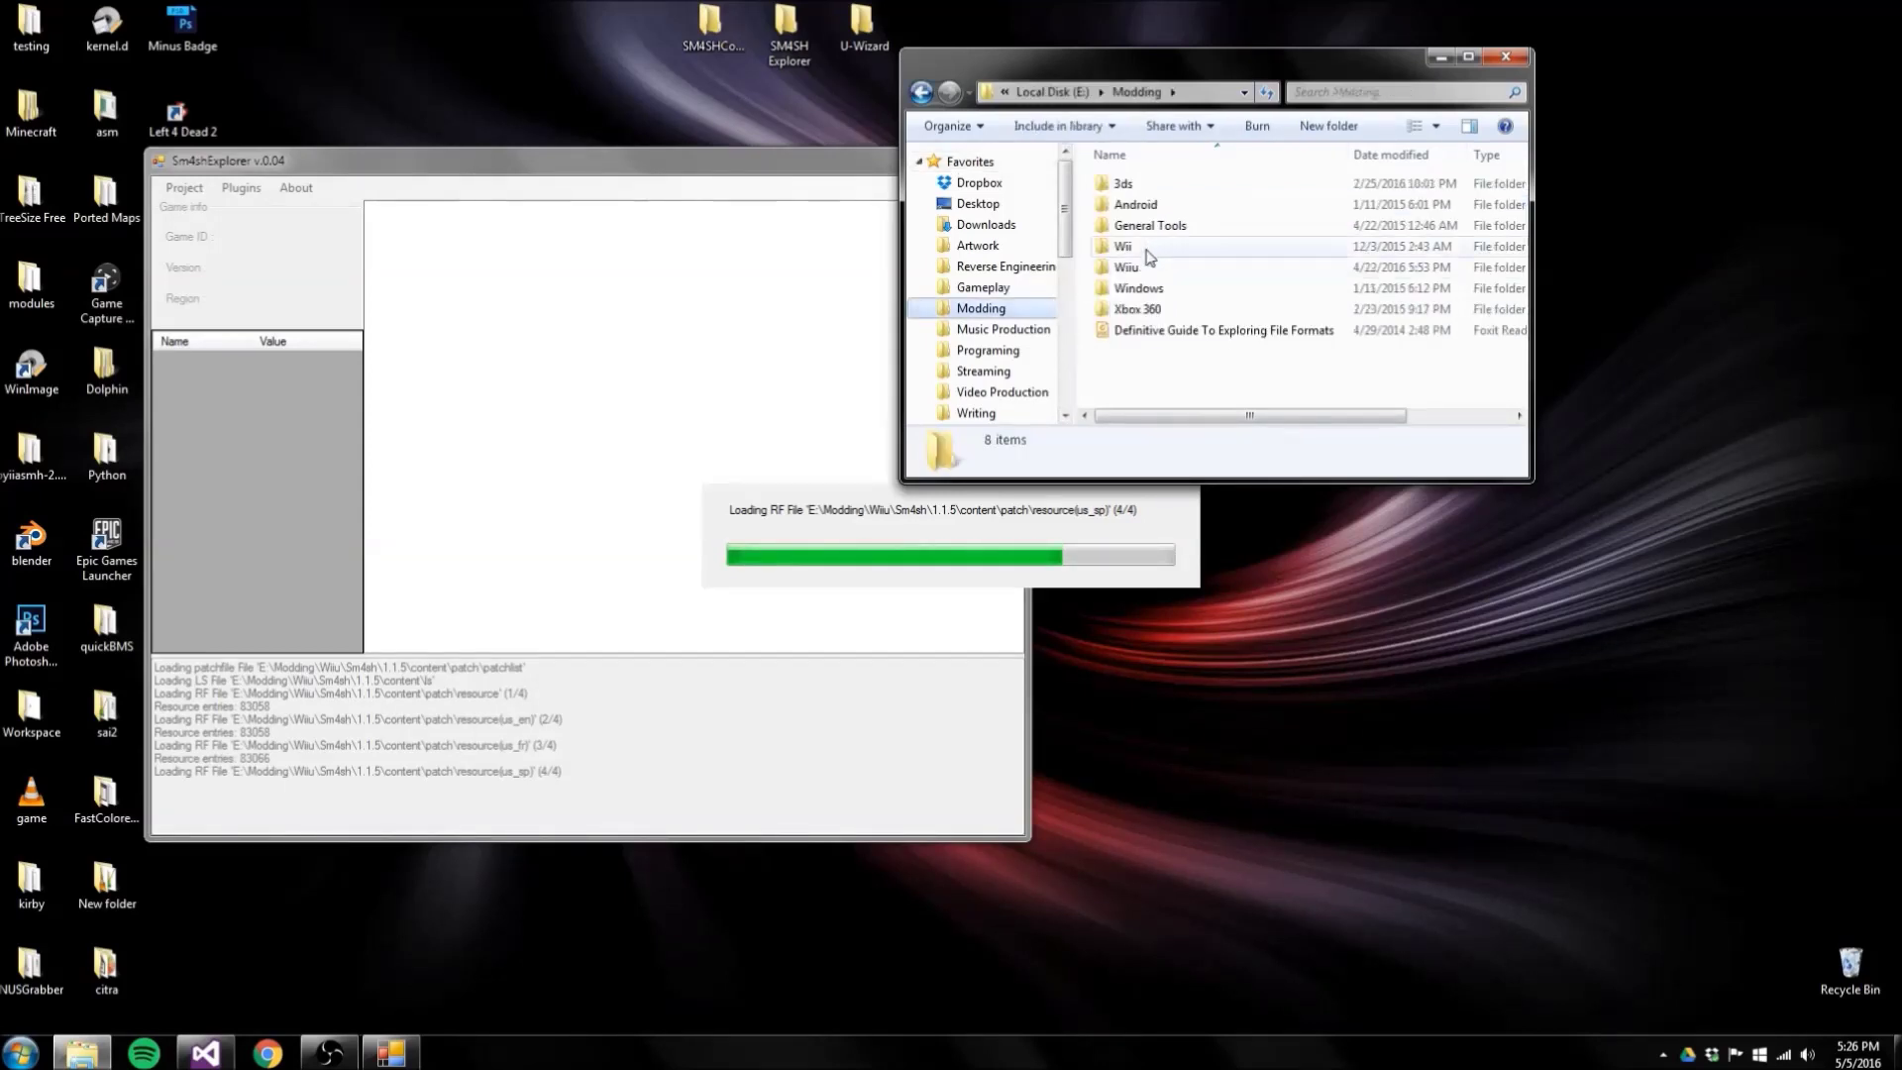
double_click(1129, 266)
double_click(1137, 226)
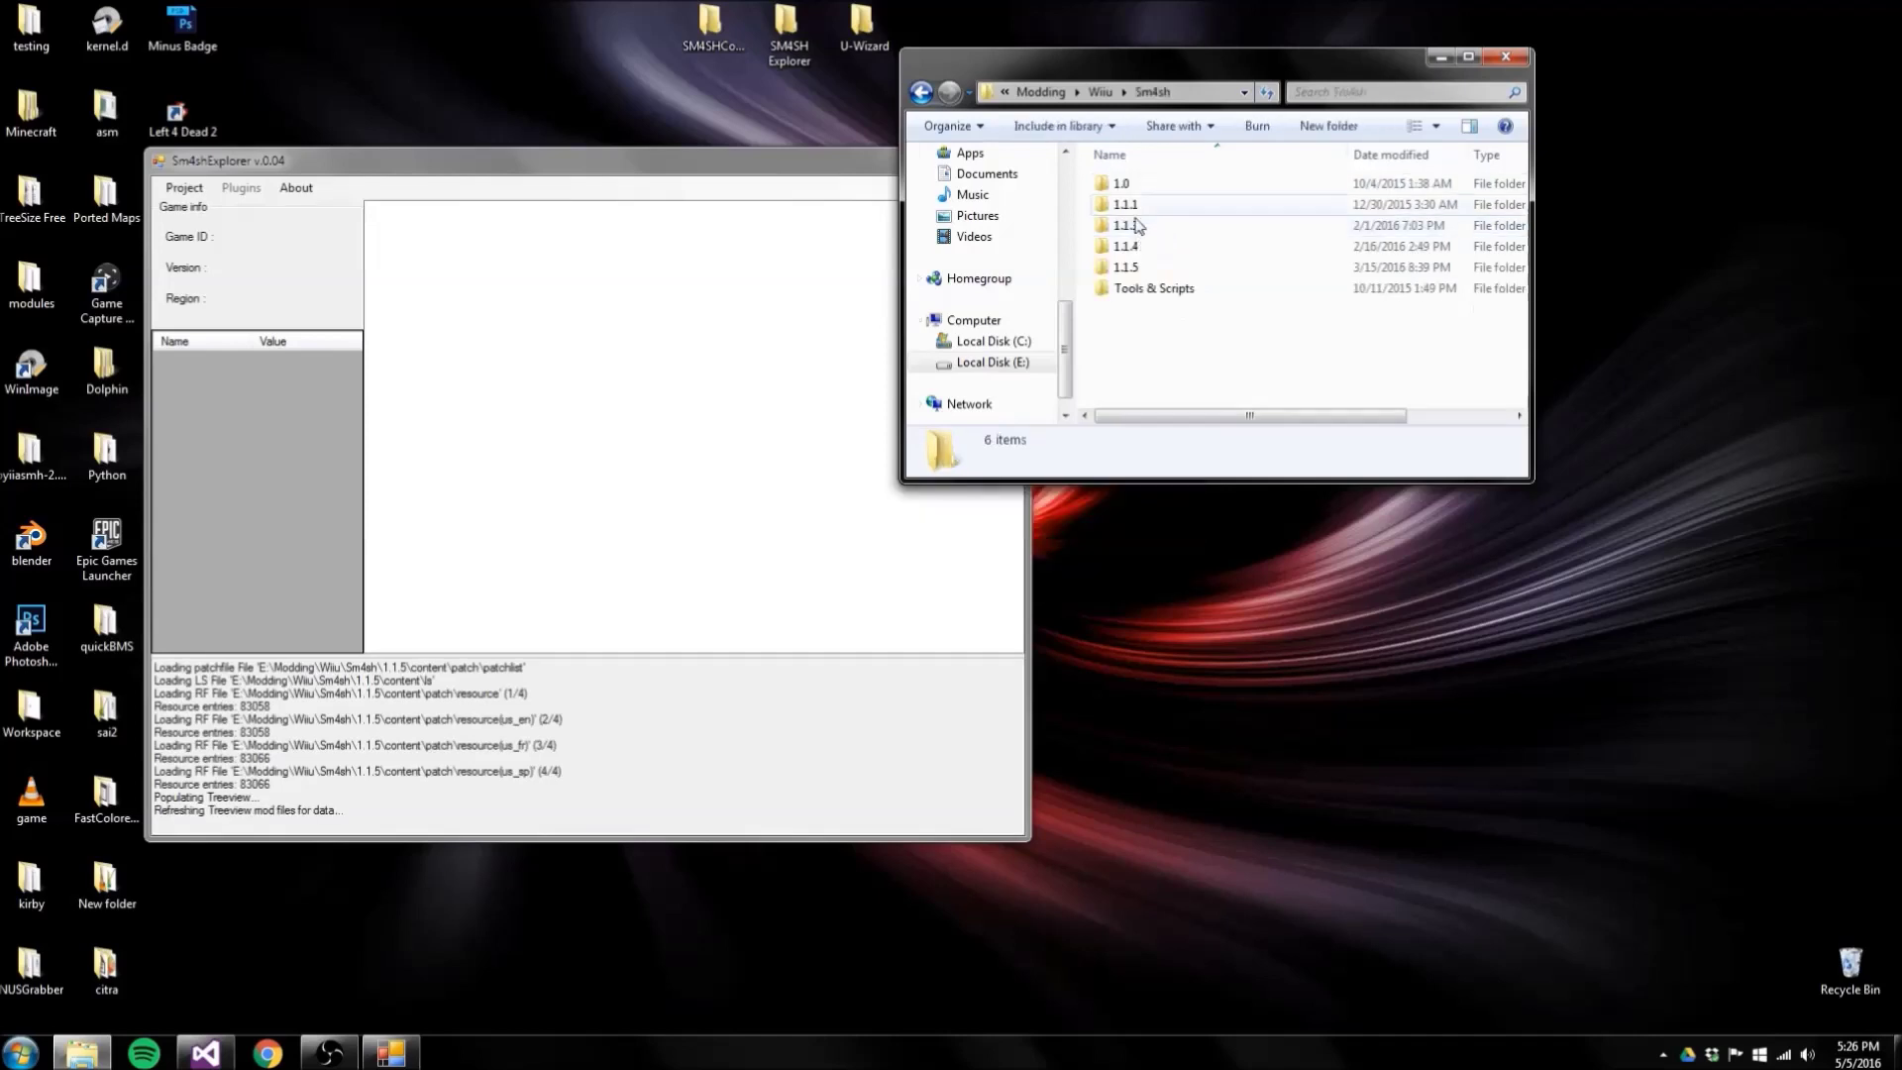
double_click(1124, 183)
double_click(1129, 185)
double_click(1134, 204)
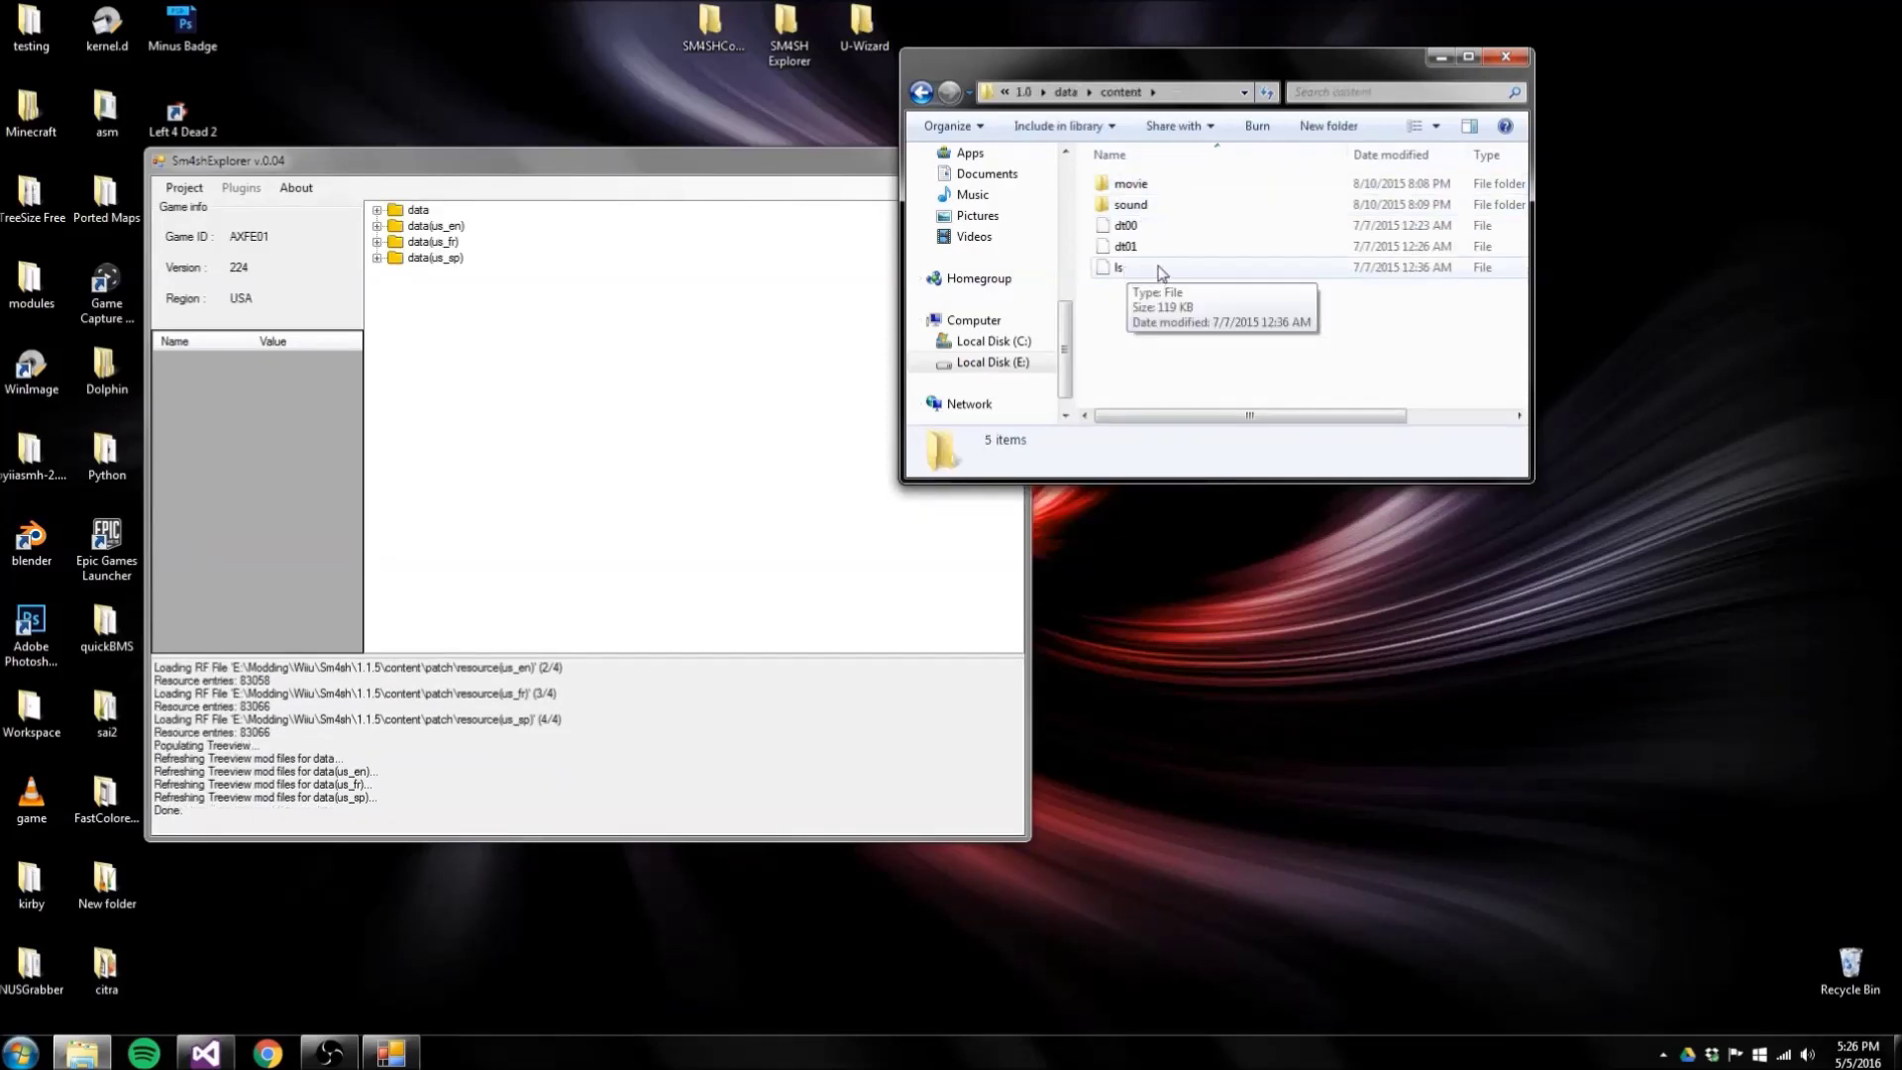
left_click(1026, 92)
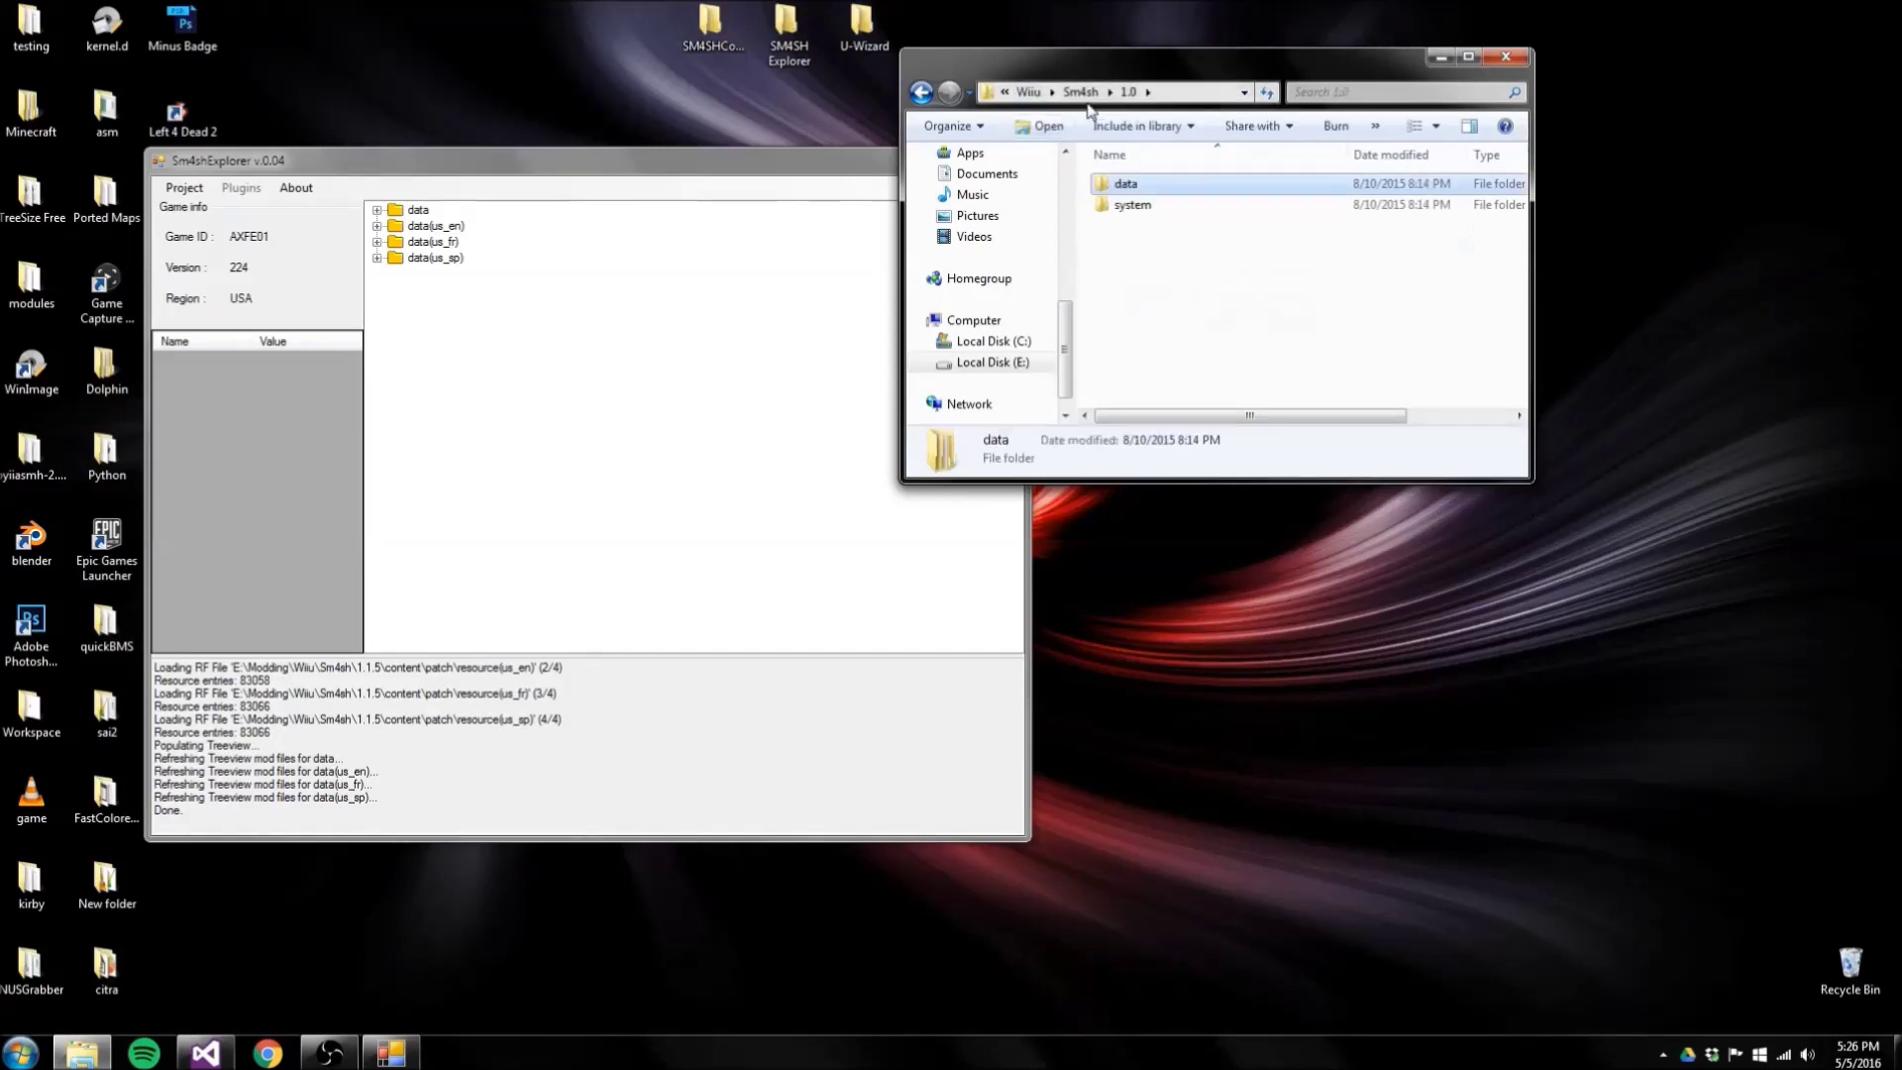
Open the content folder of the Sm4sh 1.1.5 update in Windows Explorer
left_click(1081, 92)
double_click(1134, 204)
double_click(1139, 204)
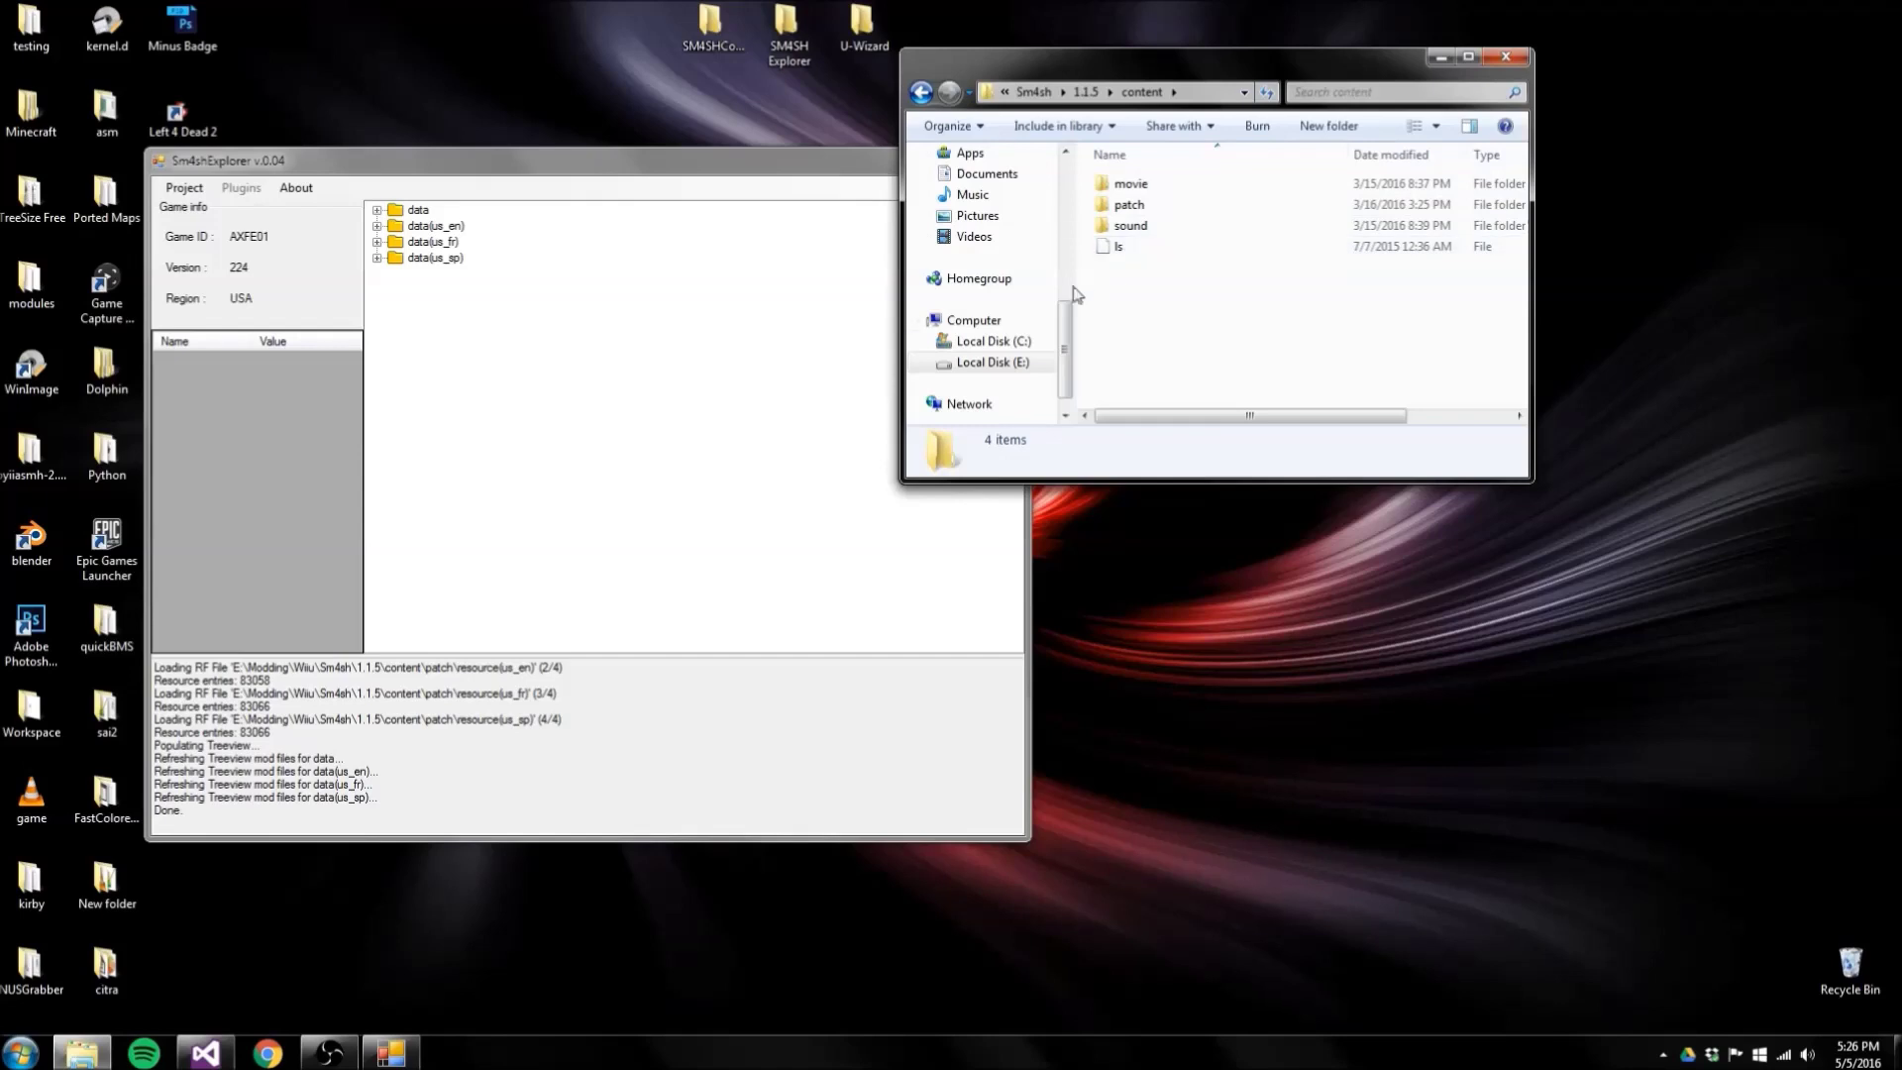
Switch to Sm4shExplorer, move its window clear of the desktop icons and expand the data folder in the file tree
left_click(453, 422)
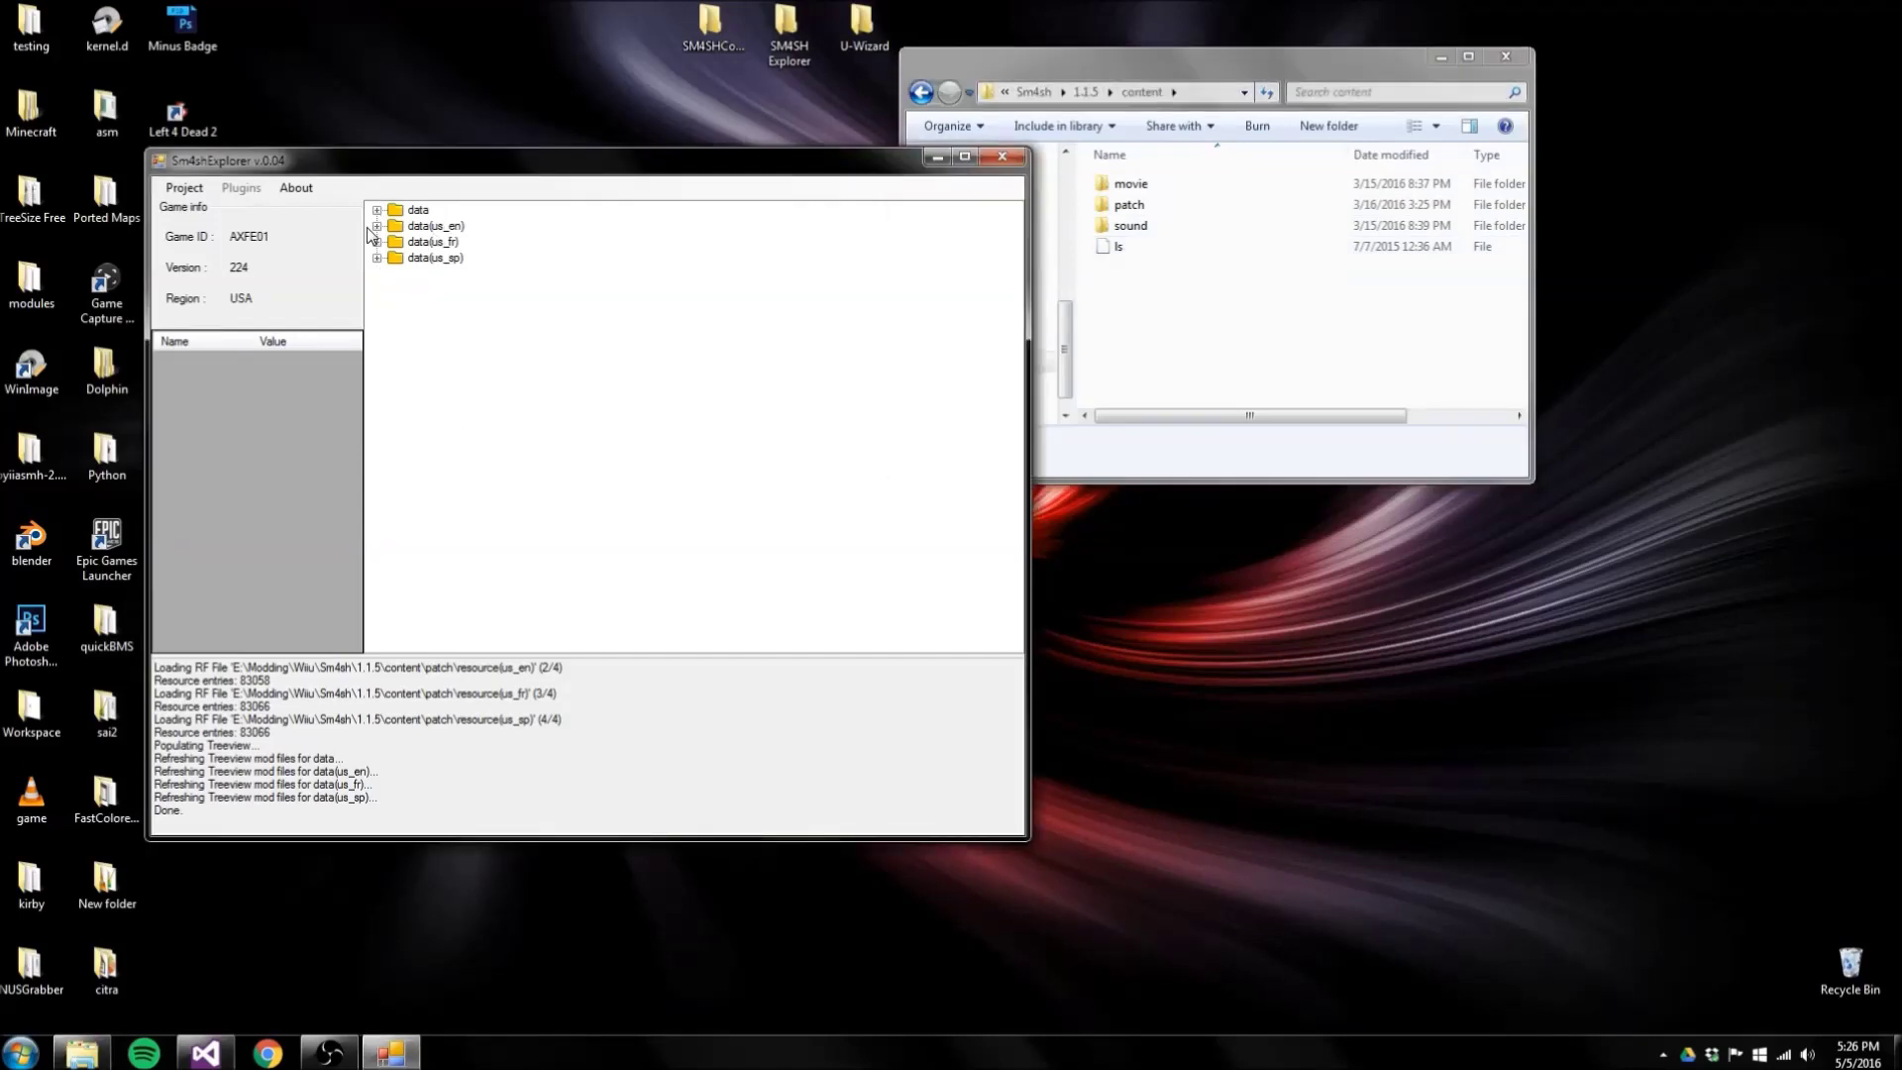
left_click_drag(394, 169, 669, 297)
left_click(684, 339)
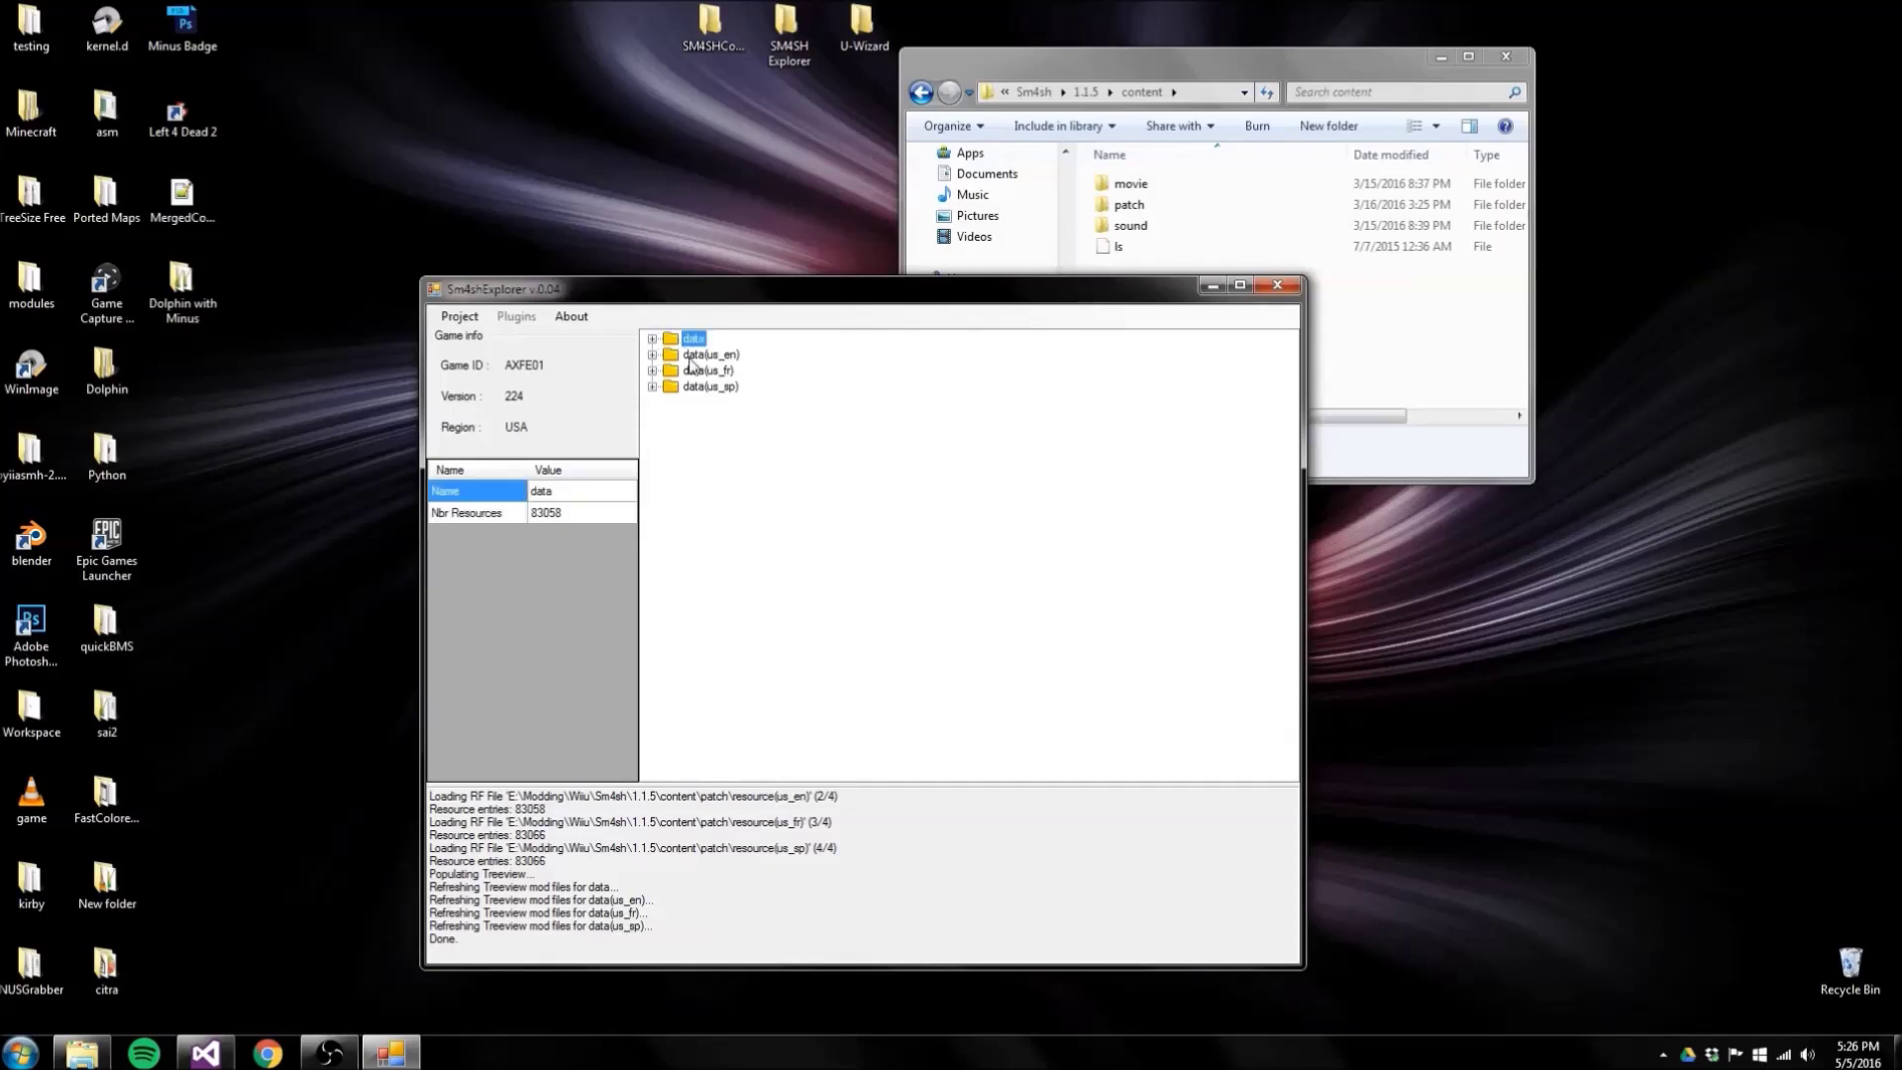
left_click(652, 339)
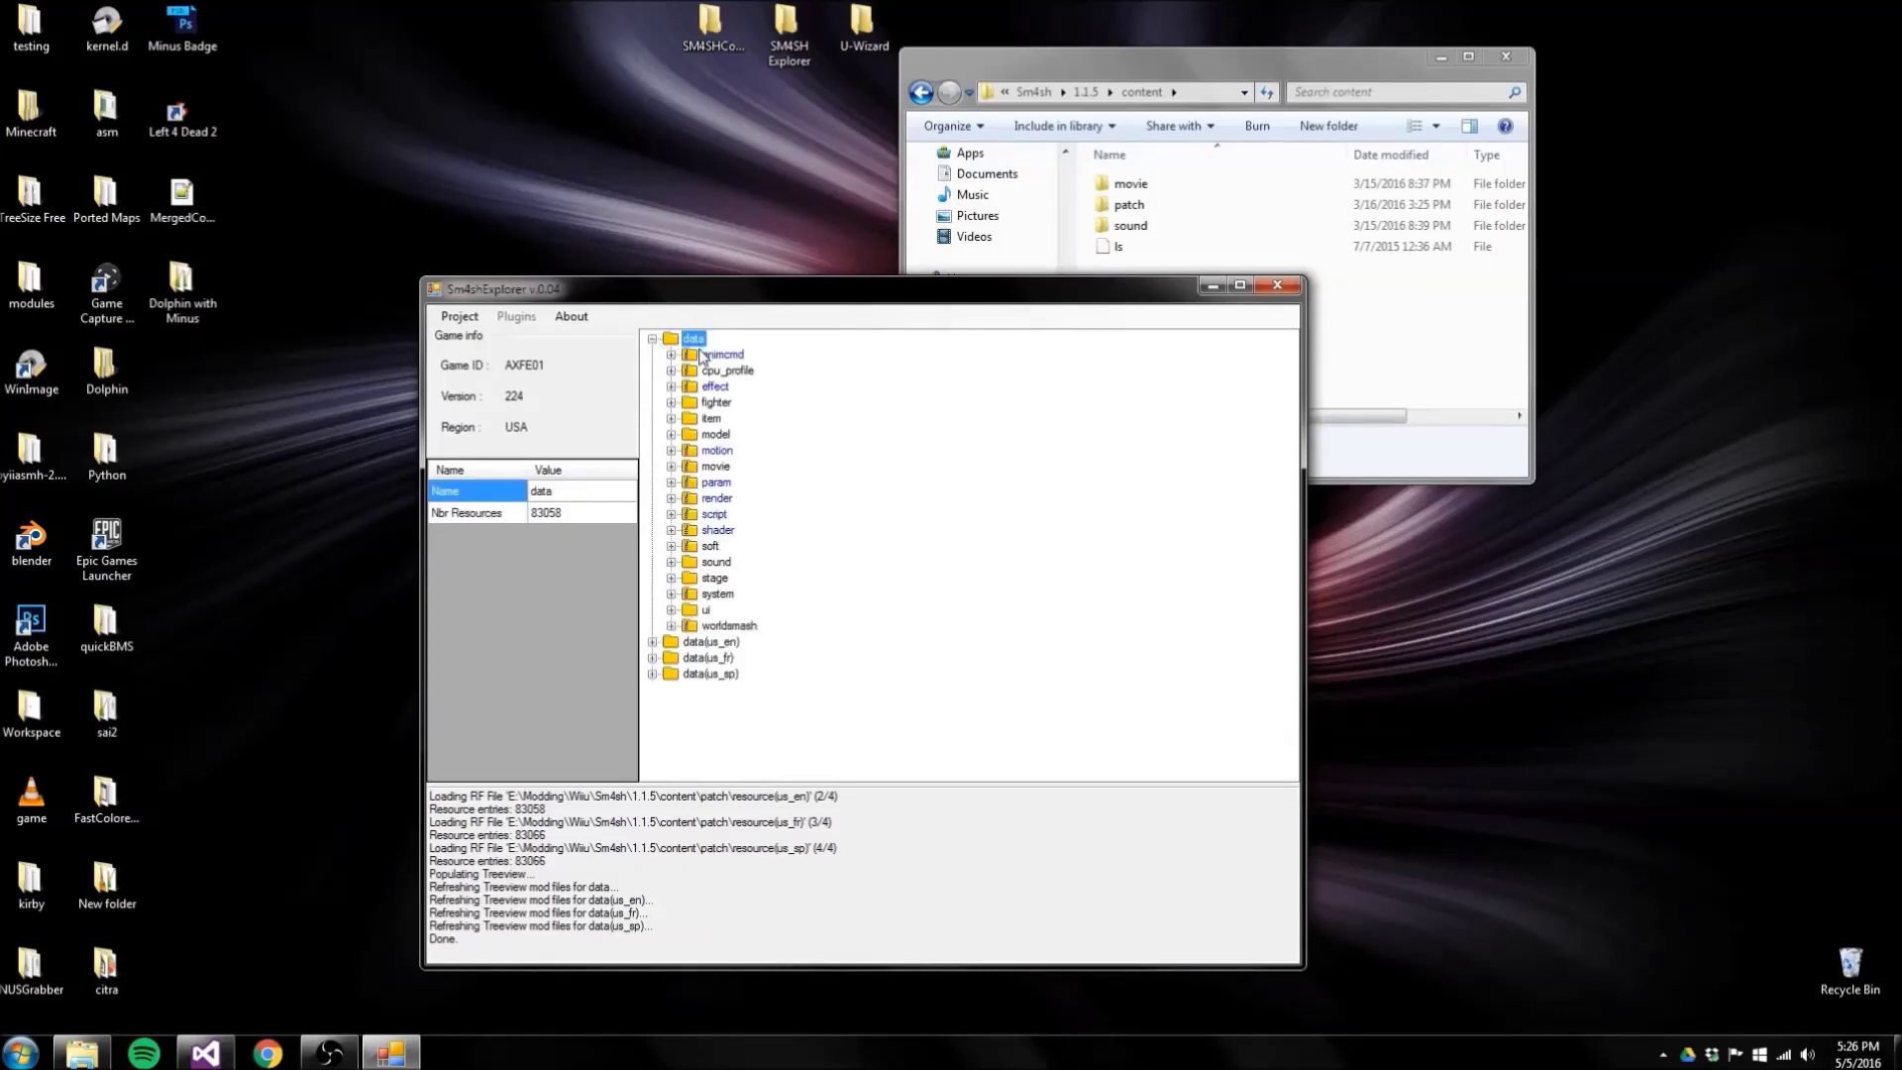
Review the actions available for the data and animcmd folders and for the project
right_click(708, 356)
left_click(690, 341)
double_click(668, 341)
left_click(1052, 590)
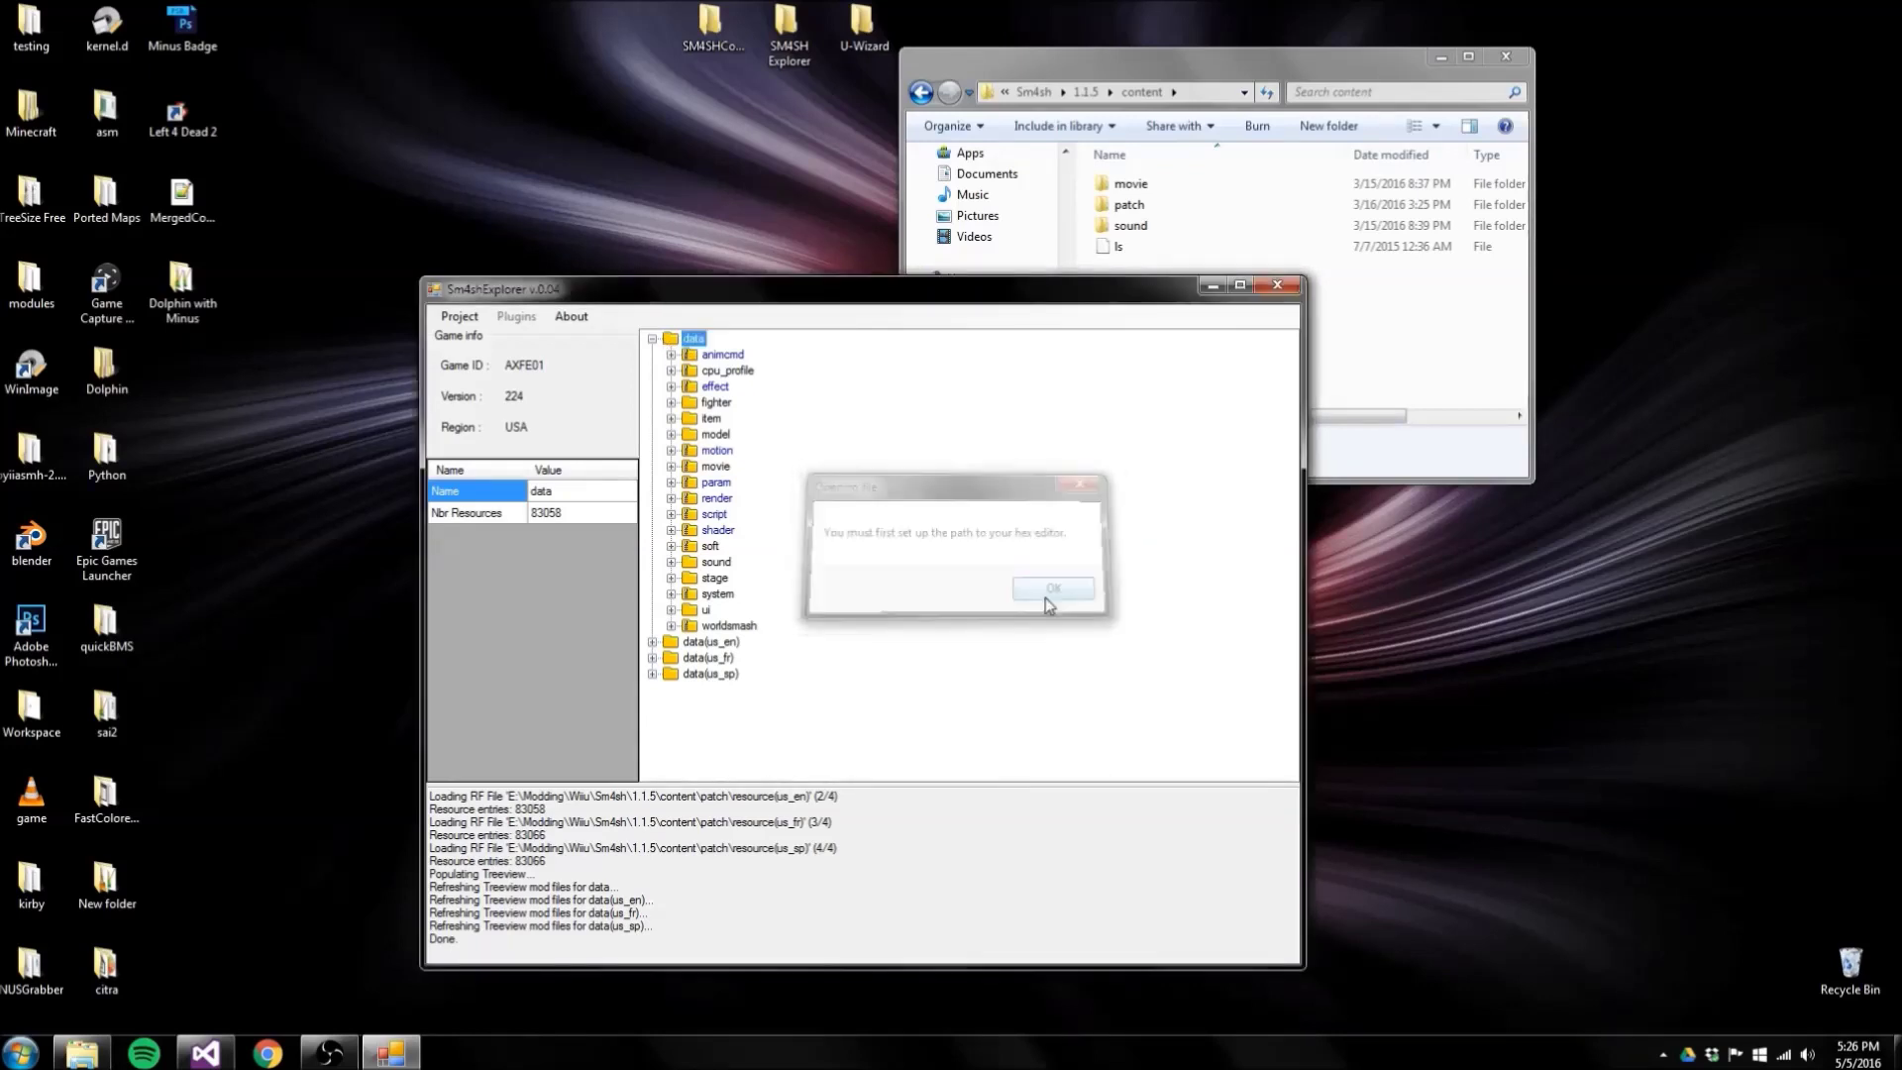
left_click(652, 339)
left_click(652, 339)
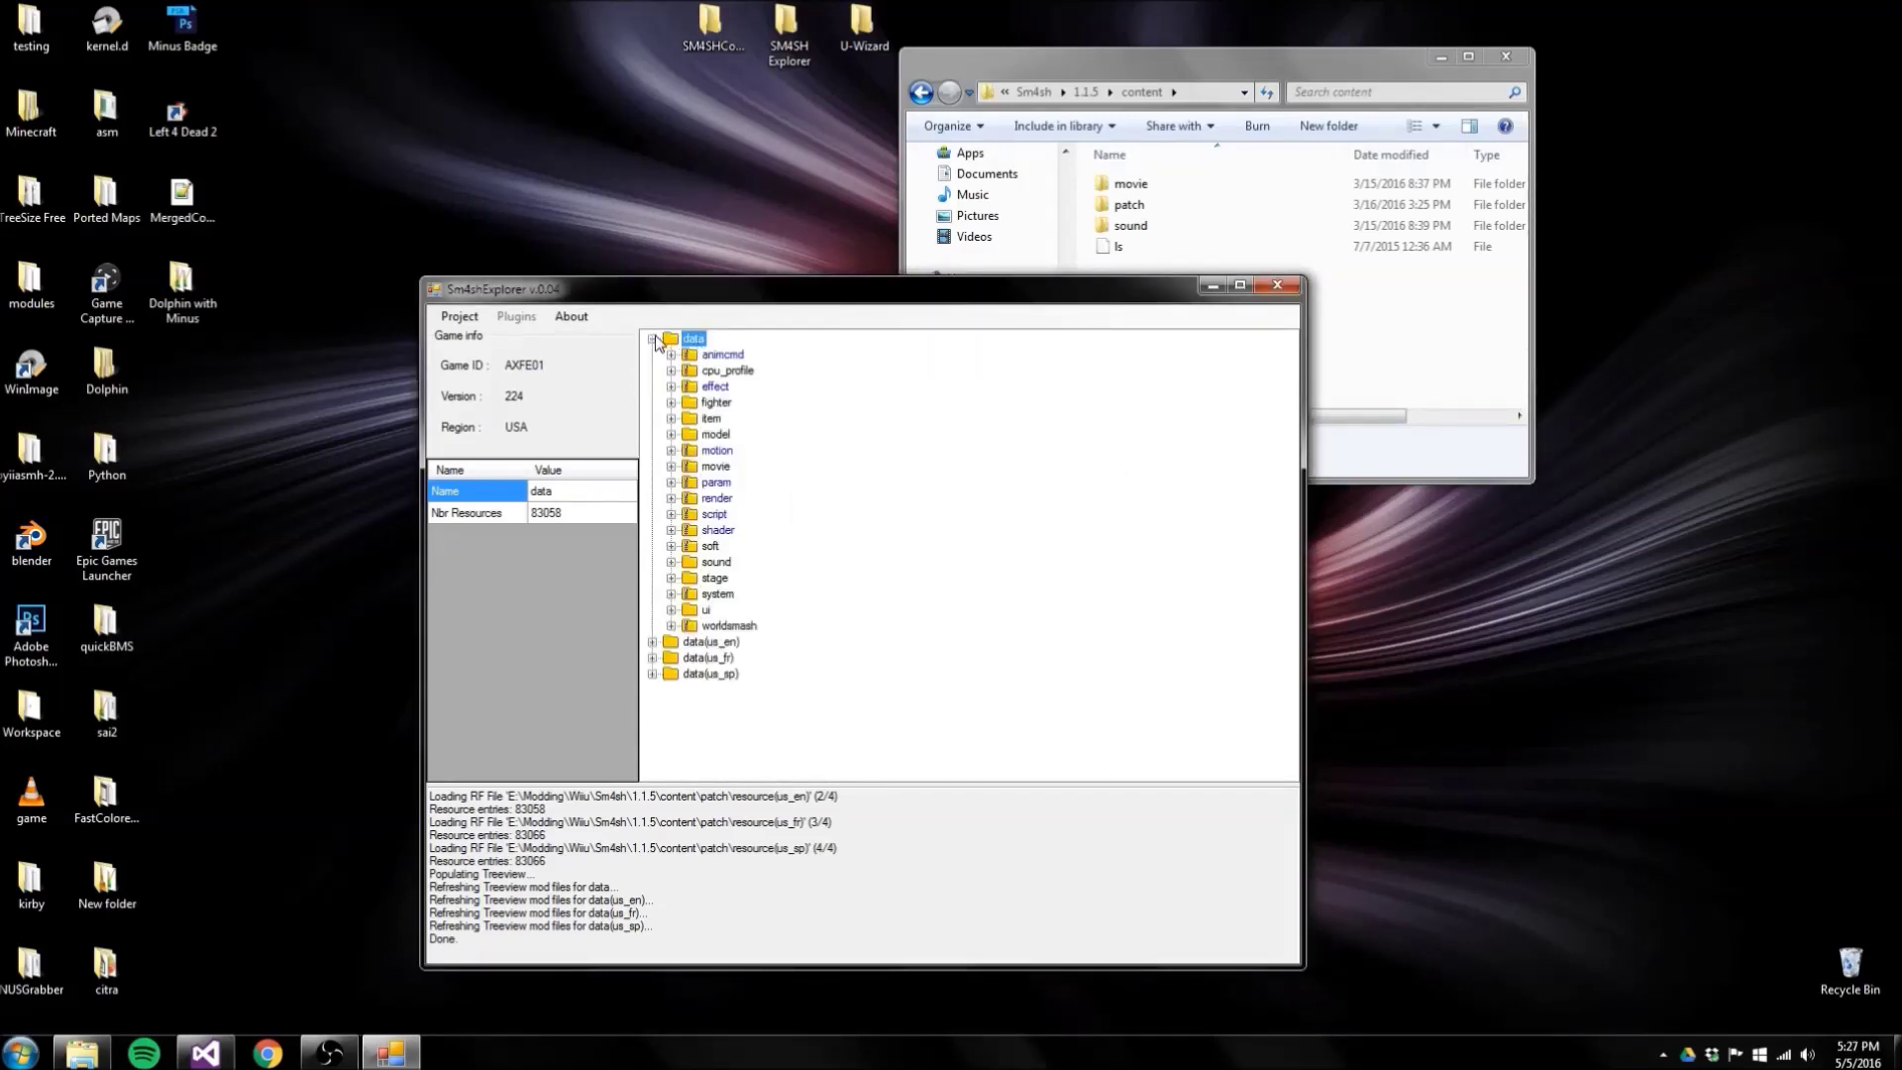
right_click(707, 355)
left_click(718, 324)
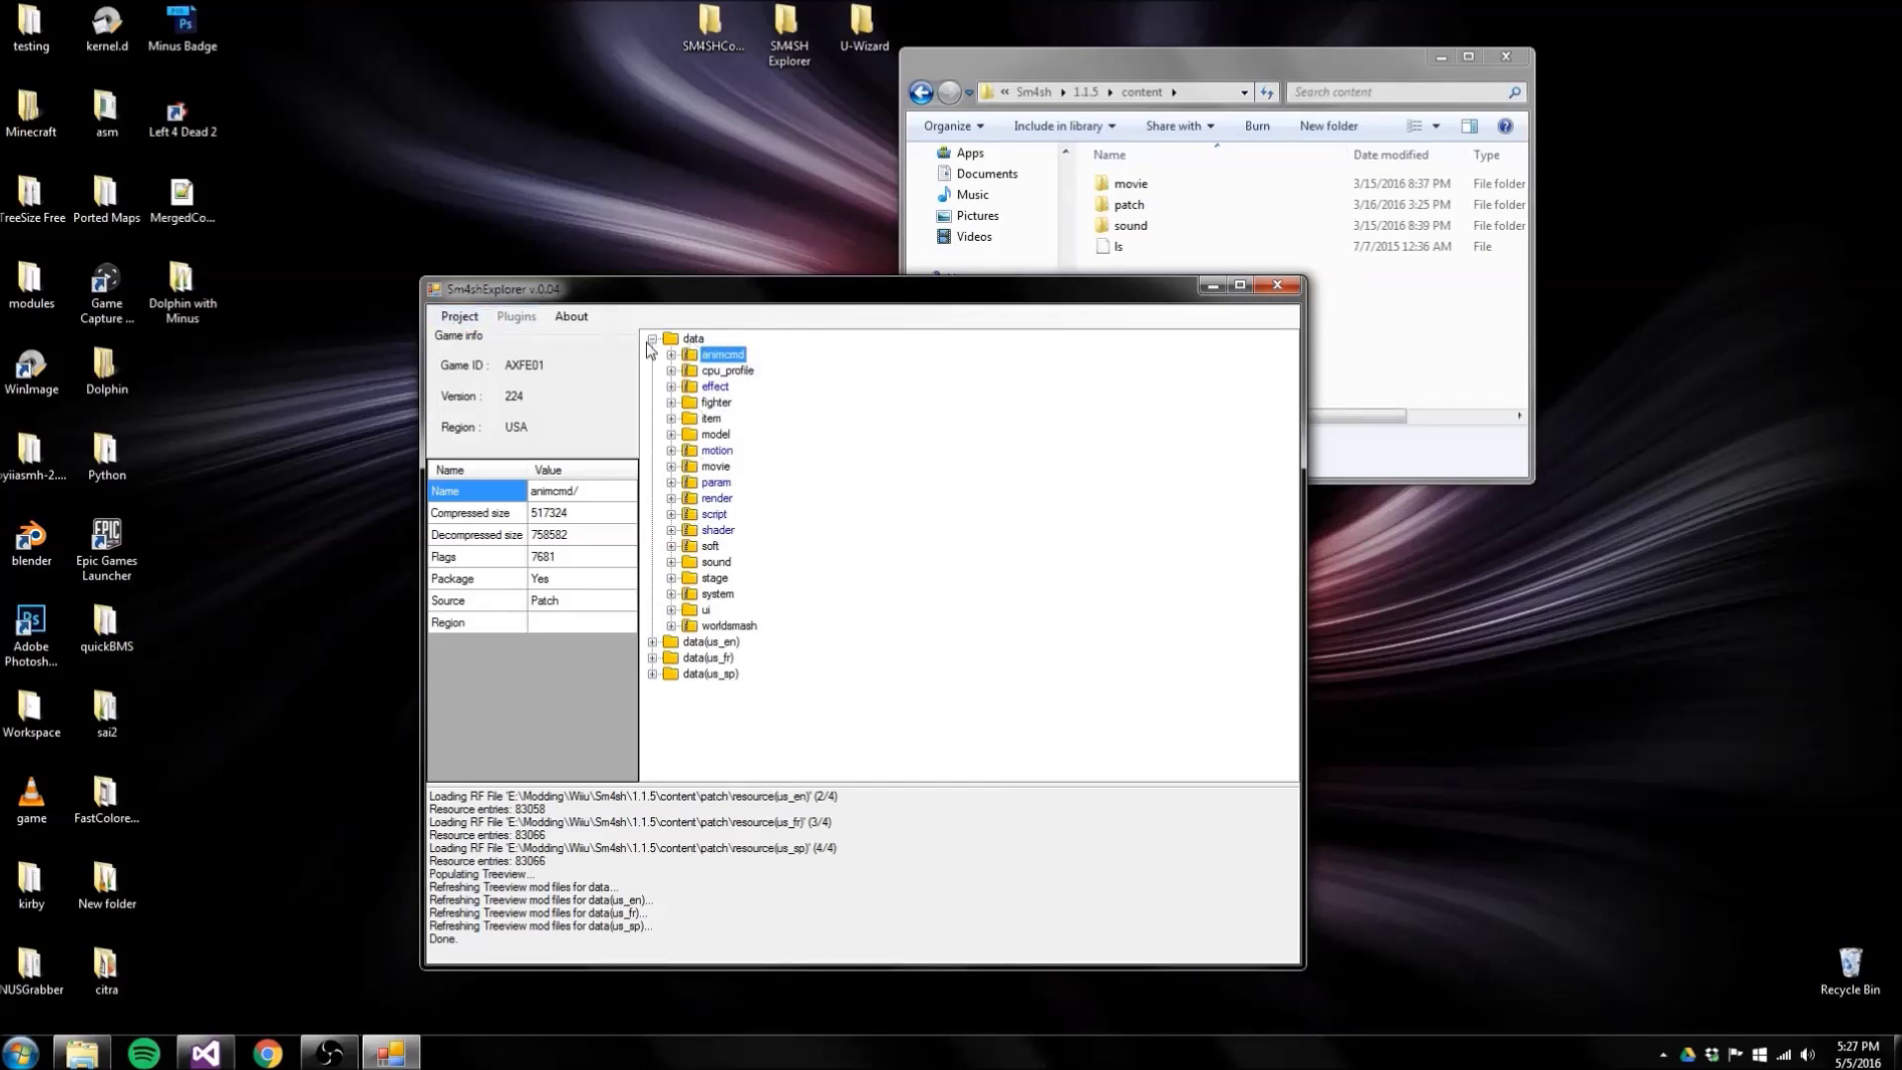
left_click(458, 316)
Examine the enemy subfolder inside animcmd and collapse both folders again
left_click(672, 354)
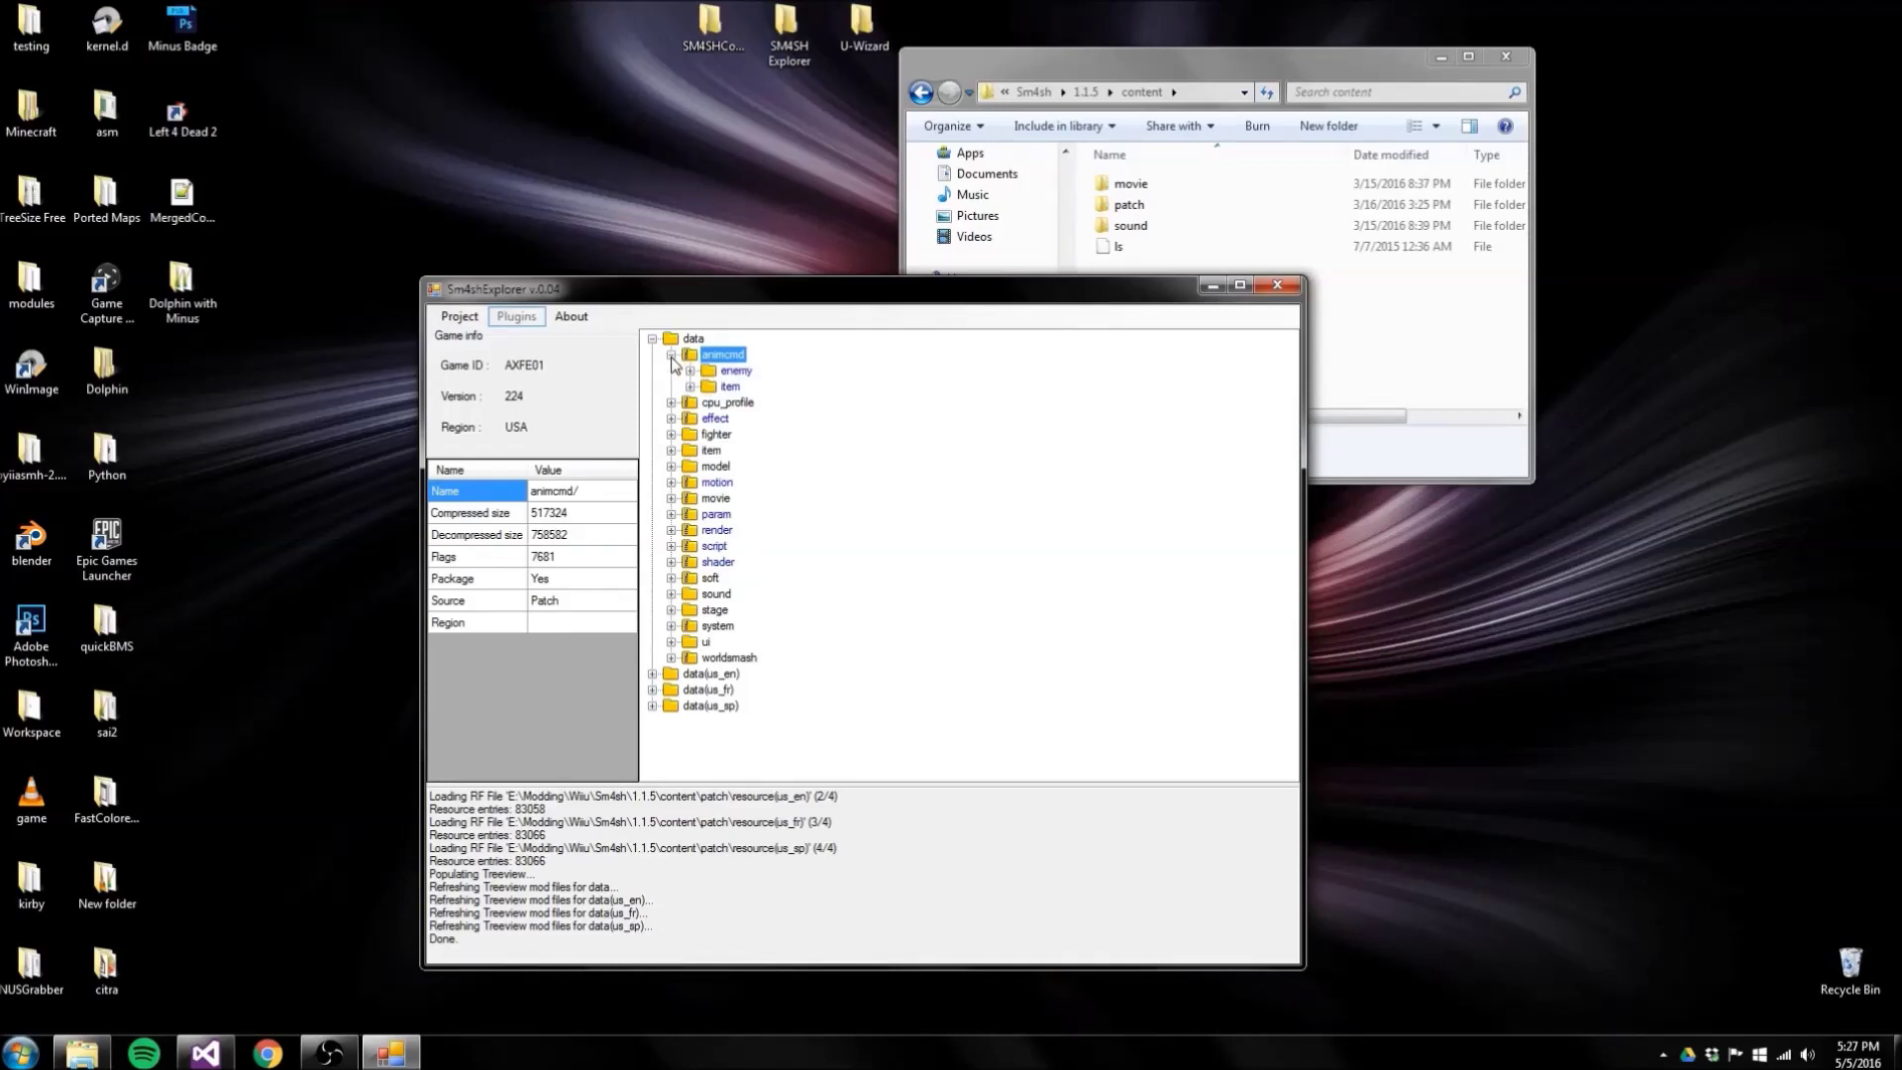
left_click(690, 370)
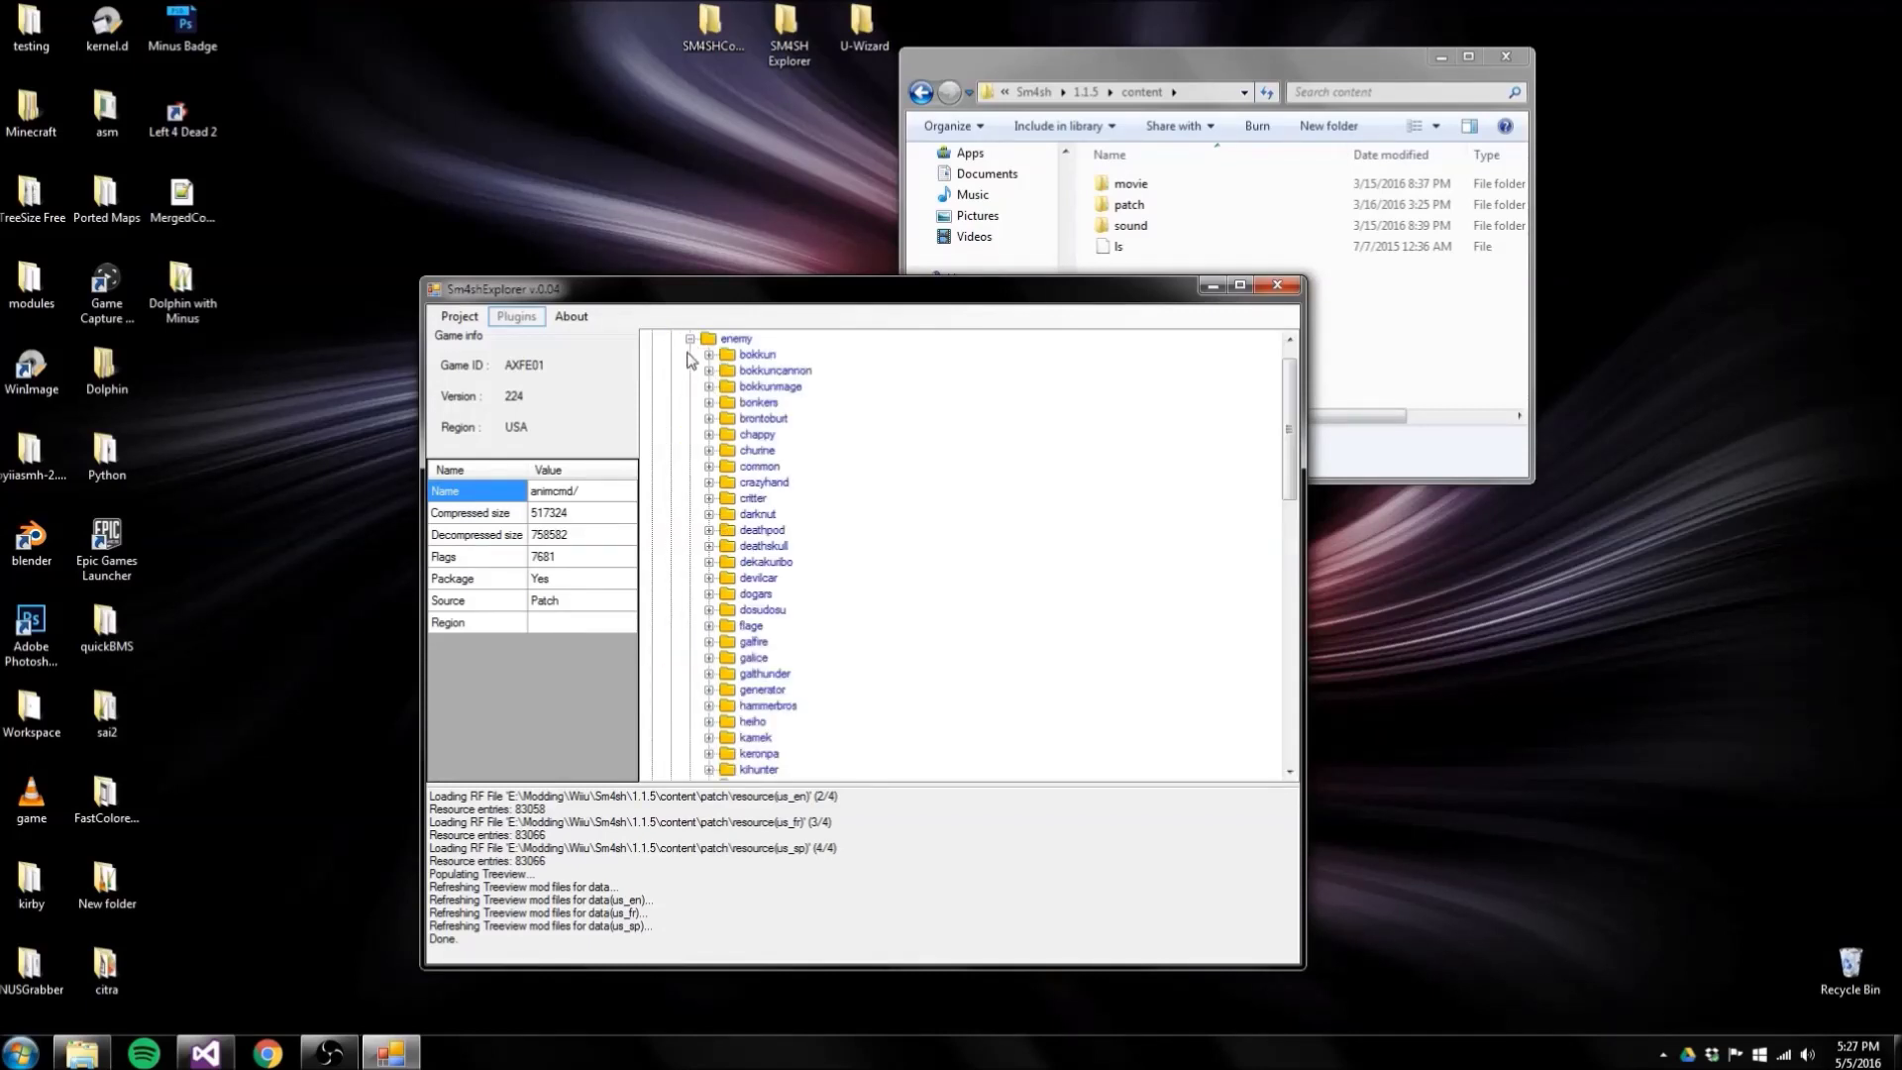
left_click(690, 339)
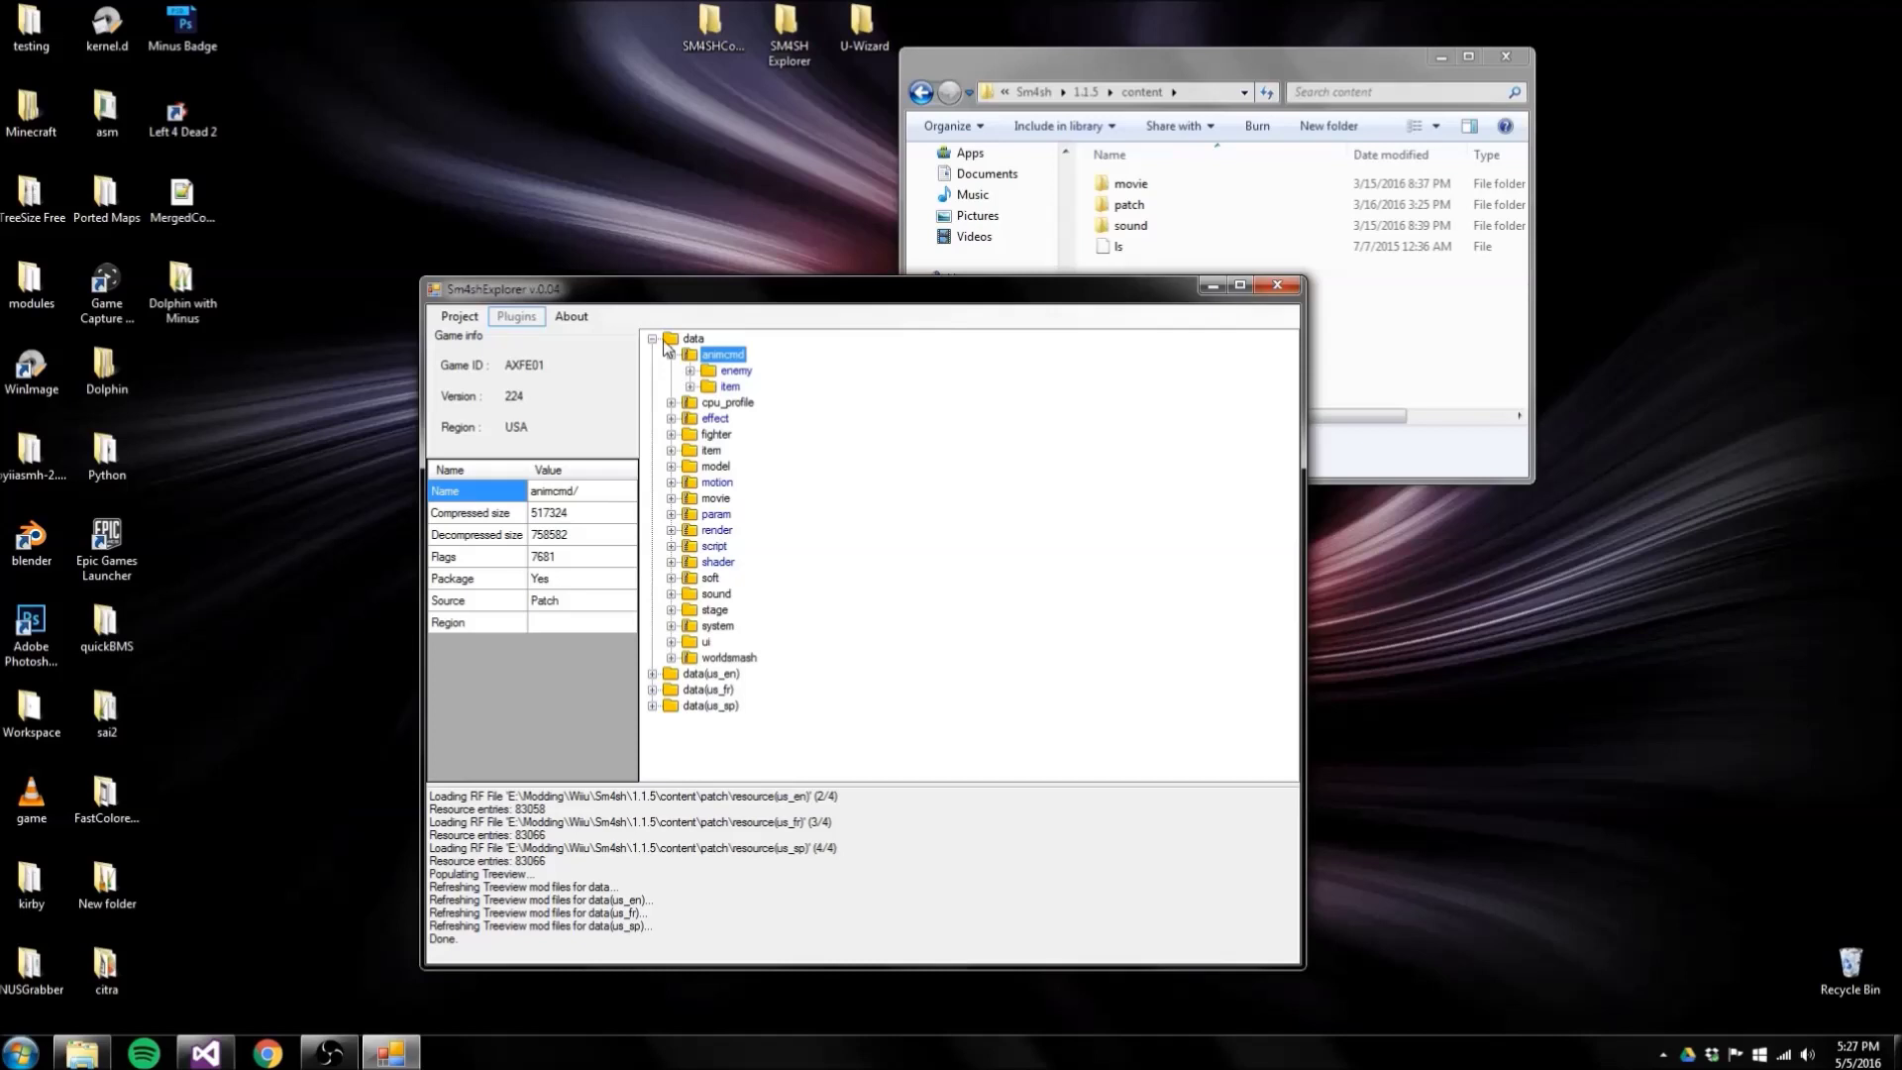
left_click(670, 356)
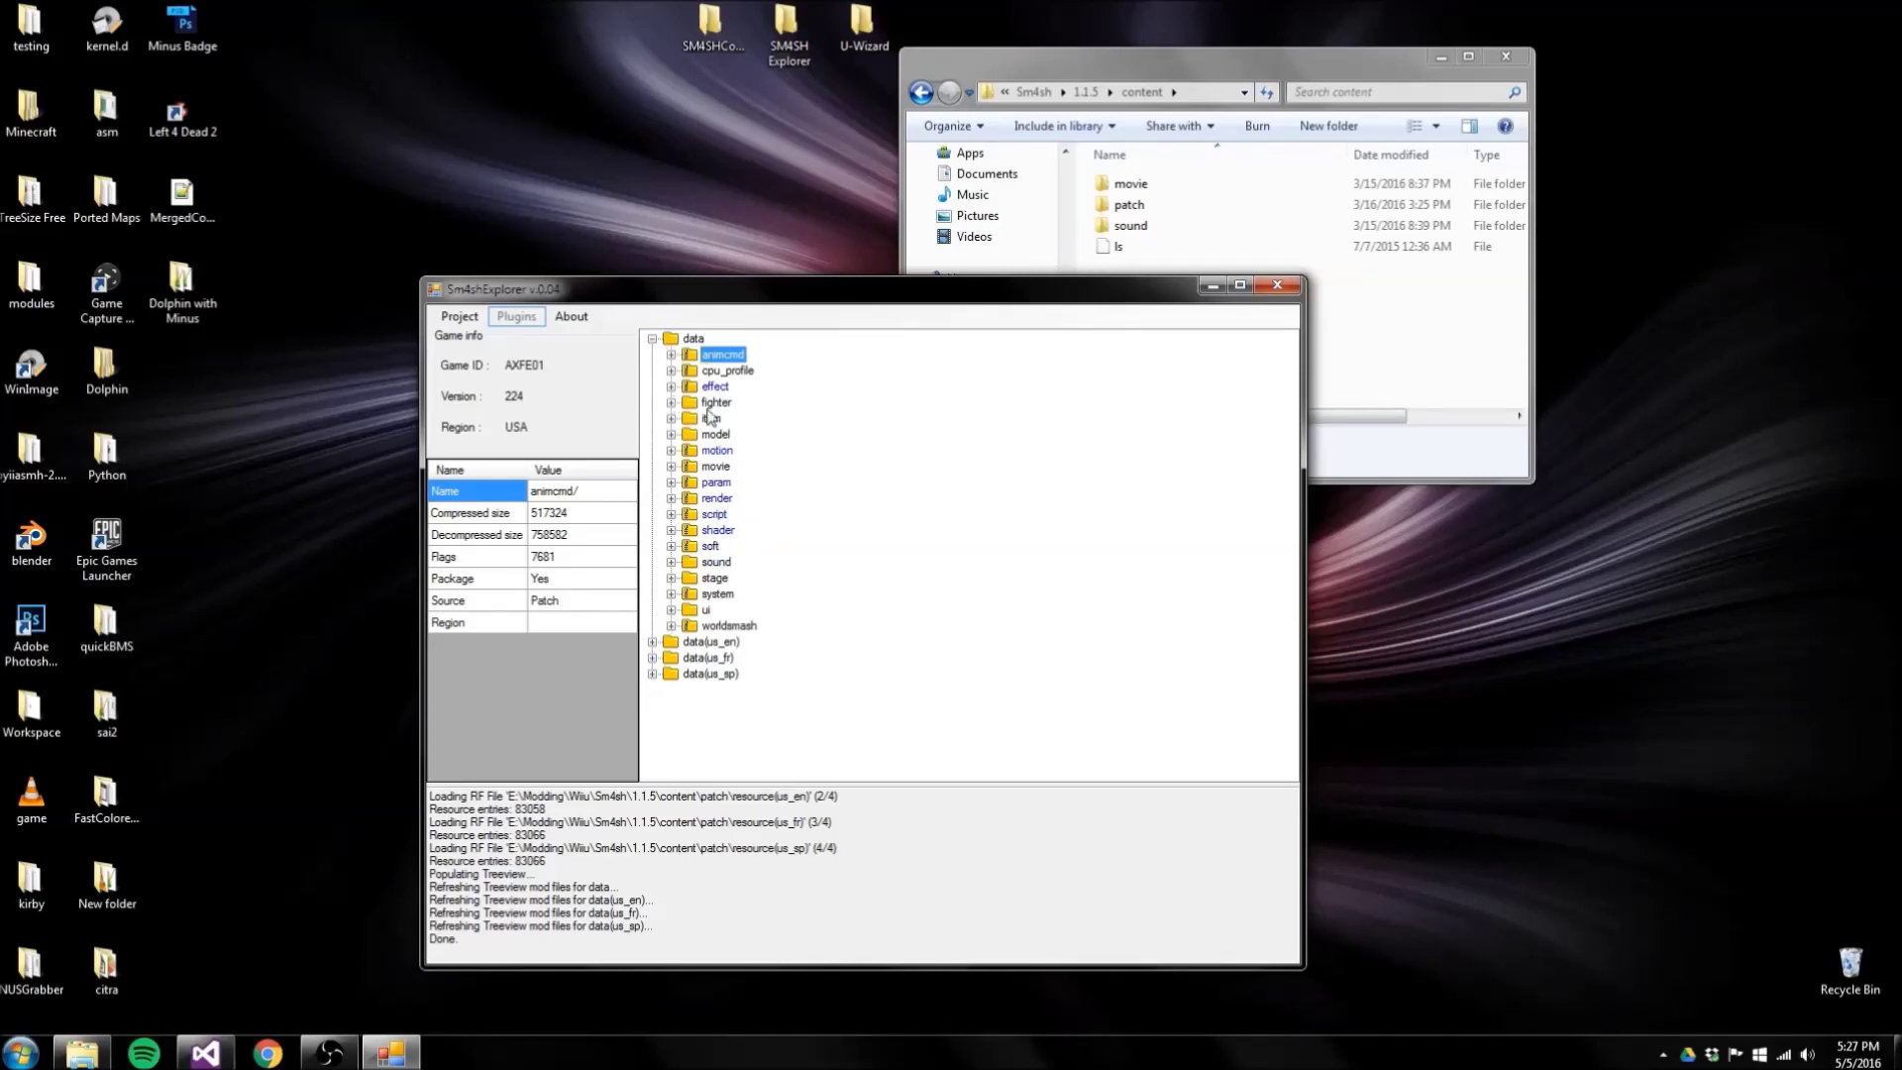
Extract the fox folder from the fighter folder in the data tree
left_click(673, 402)
left_click(690, 355)
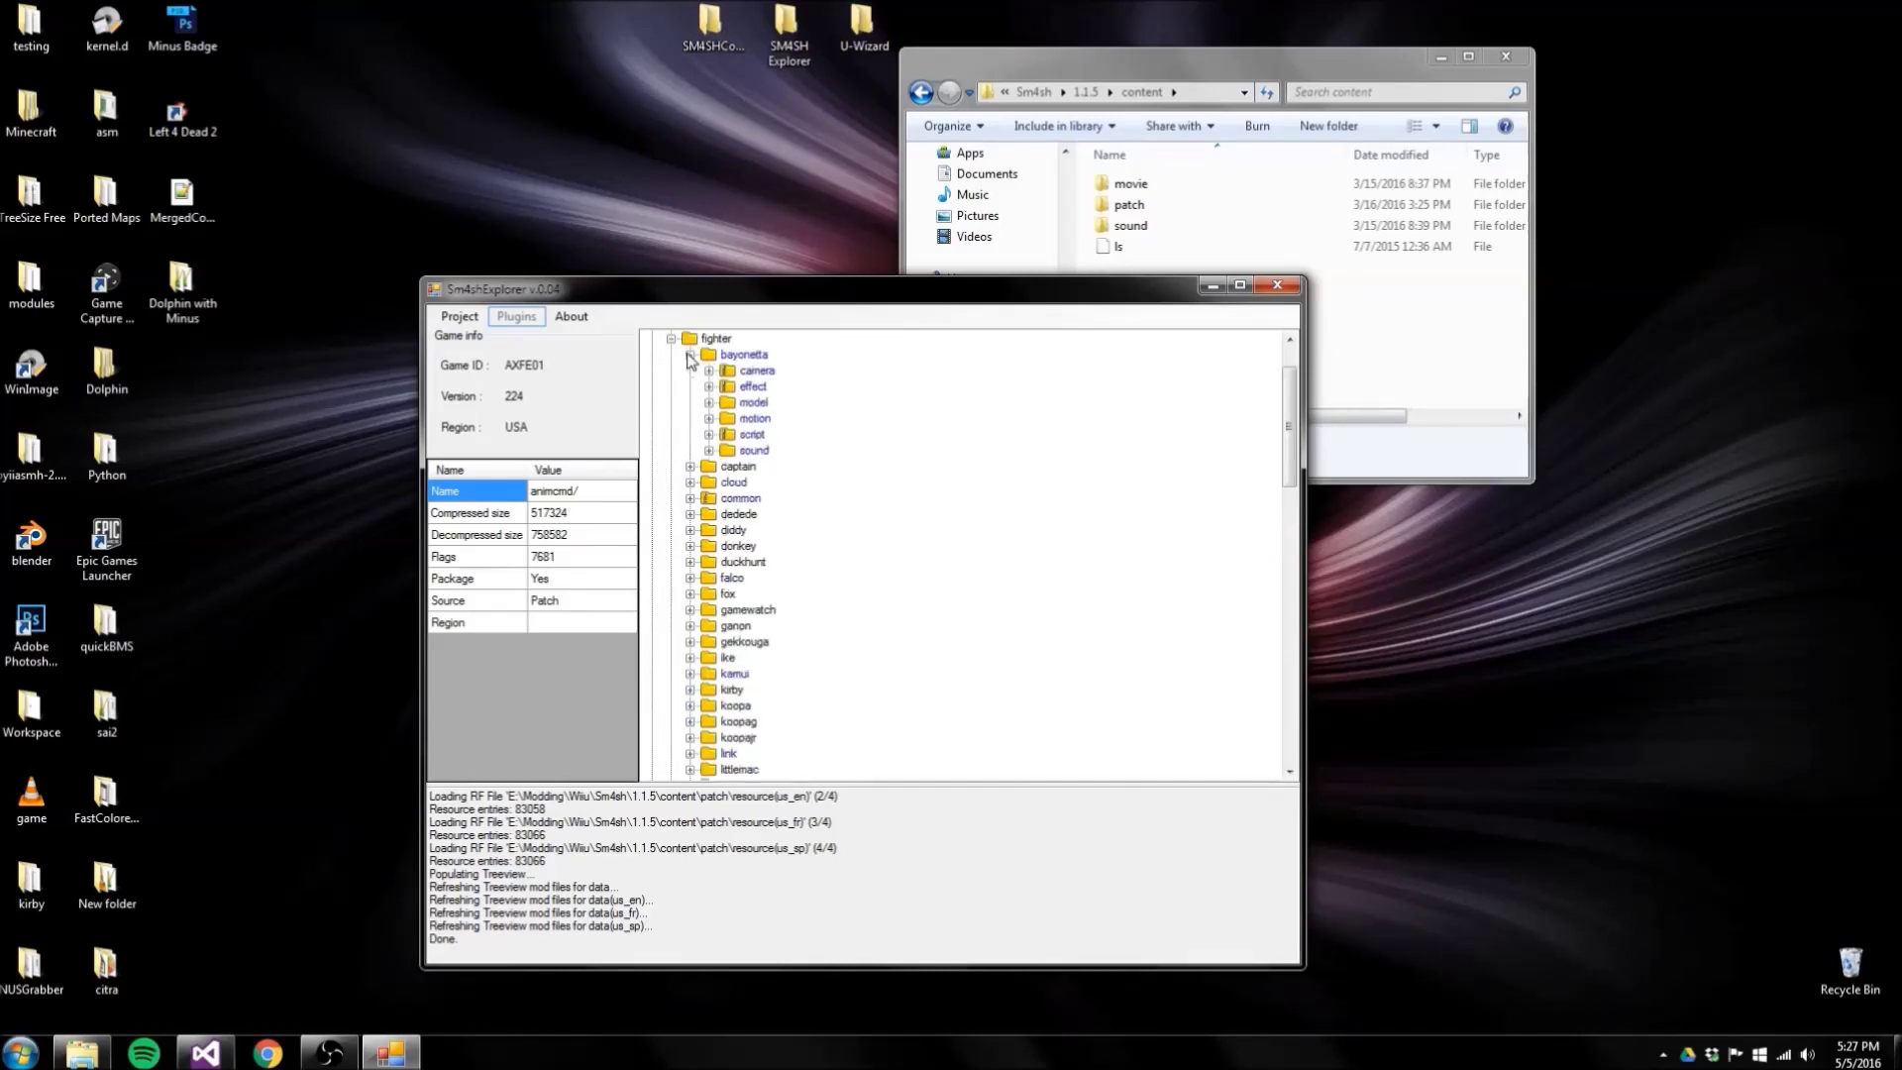
left_click(690, 356)
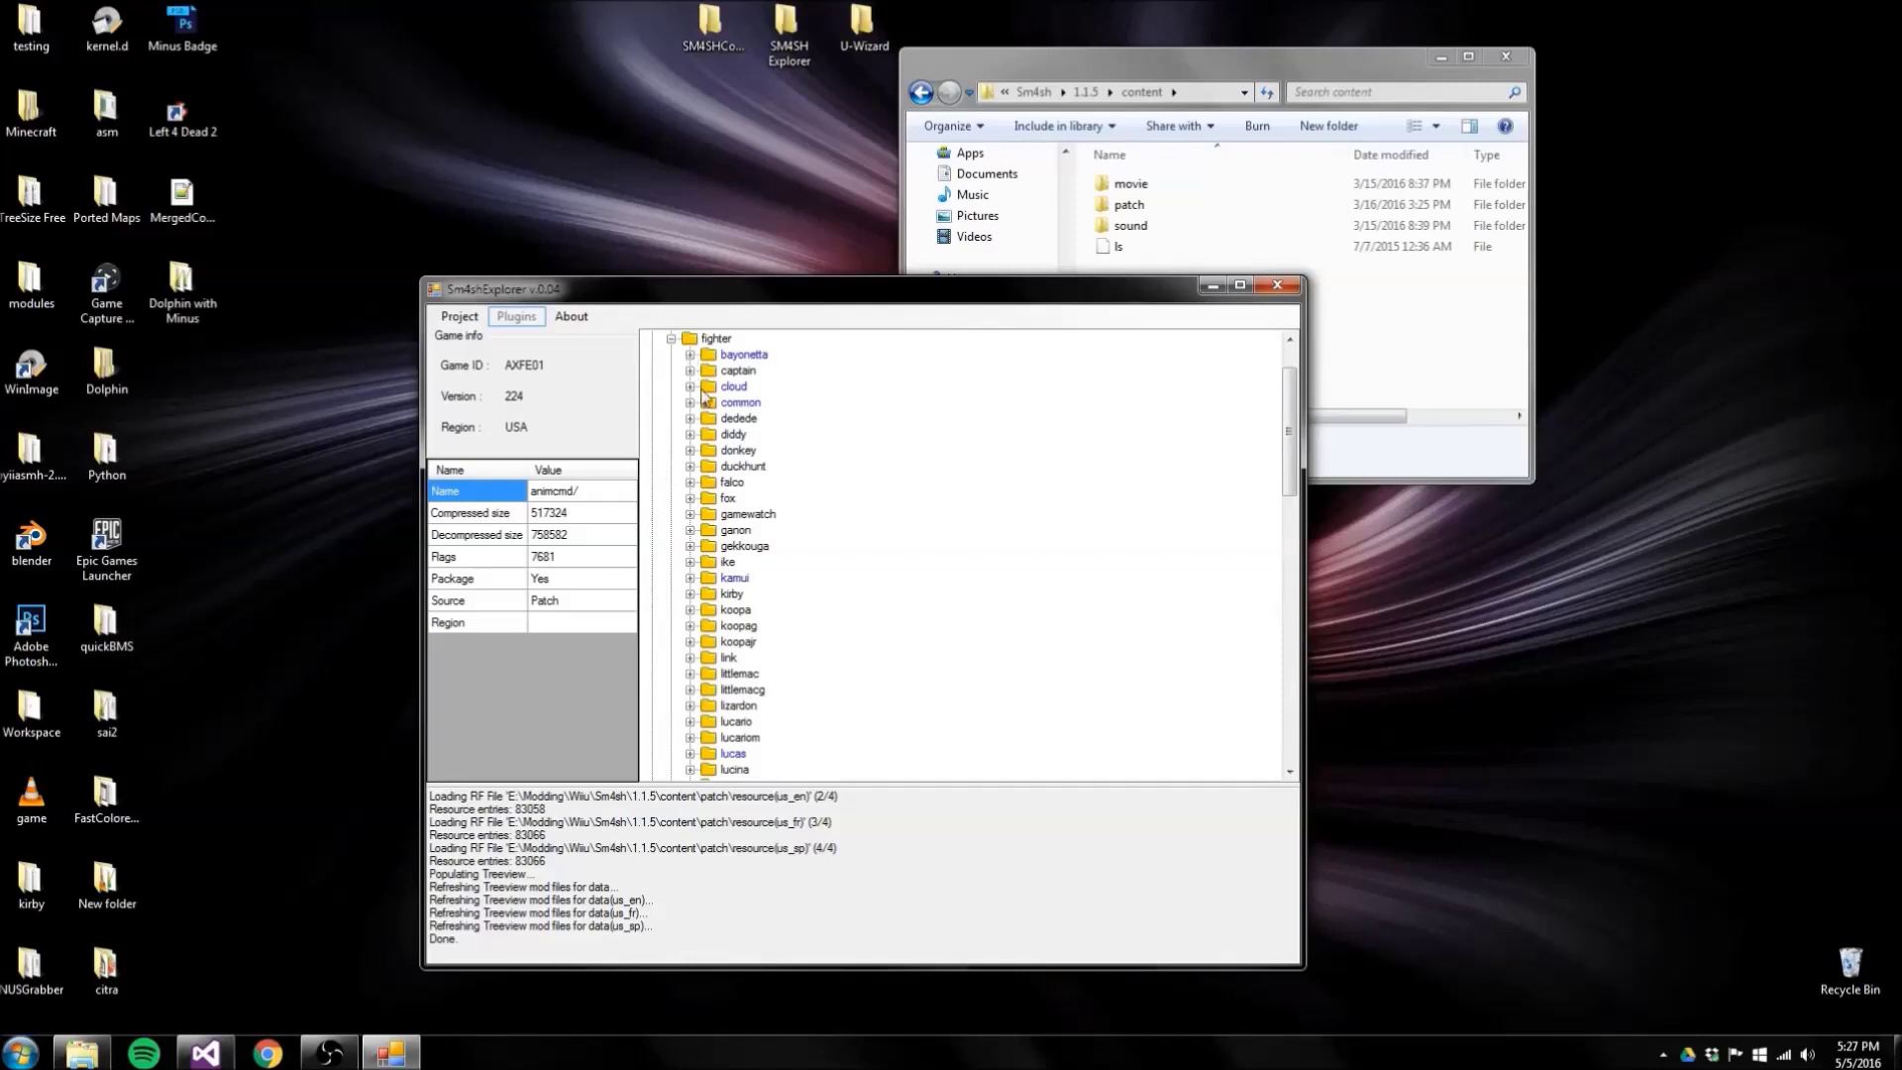
right_click(723, 497)
left_click(772, 509)
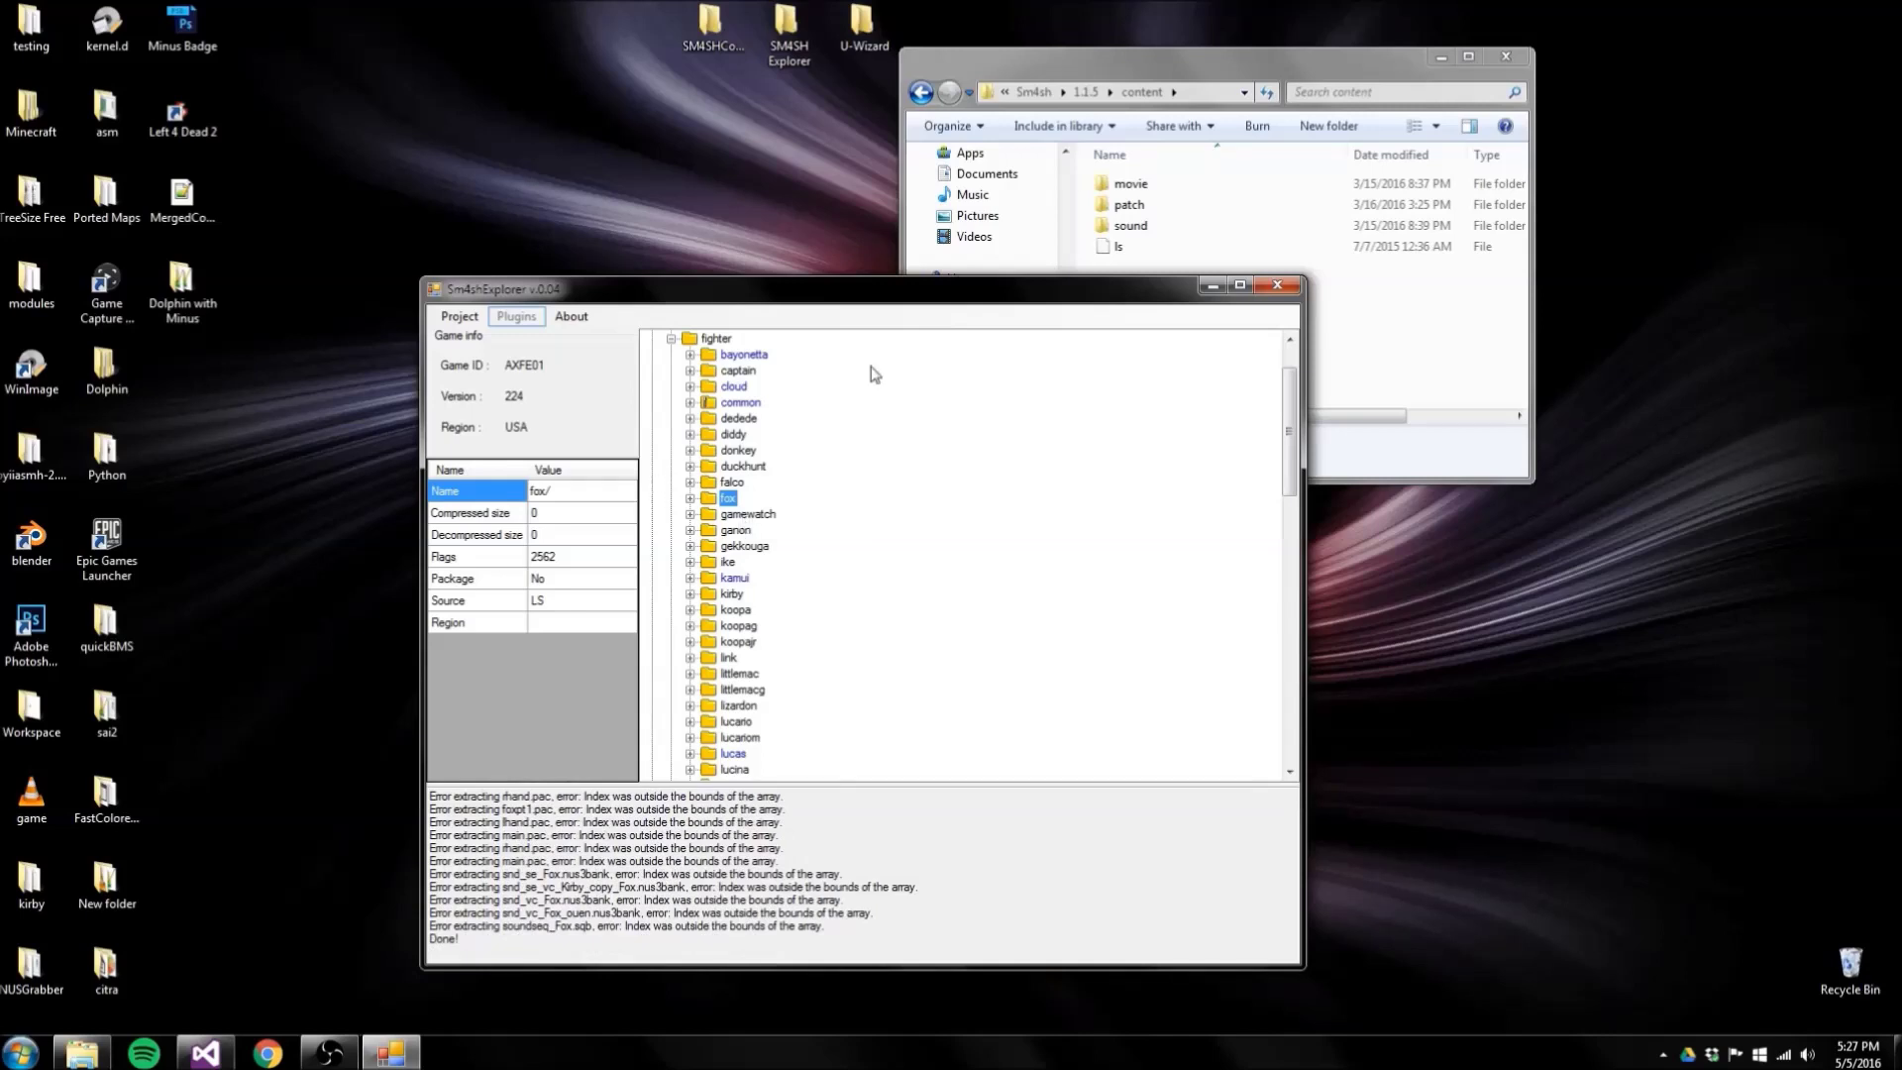
Examine the extracted files in extract\data\fighter\fox\script in the SM4SH Explorer desktop folder, and close that window
double_click(789, 48)
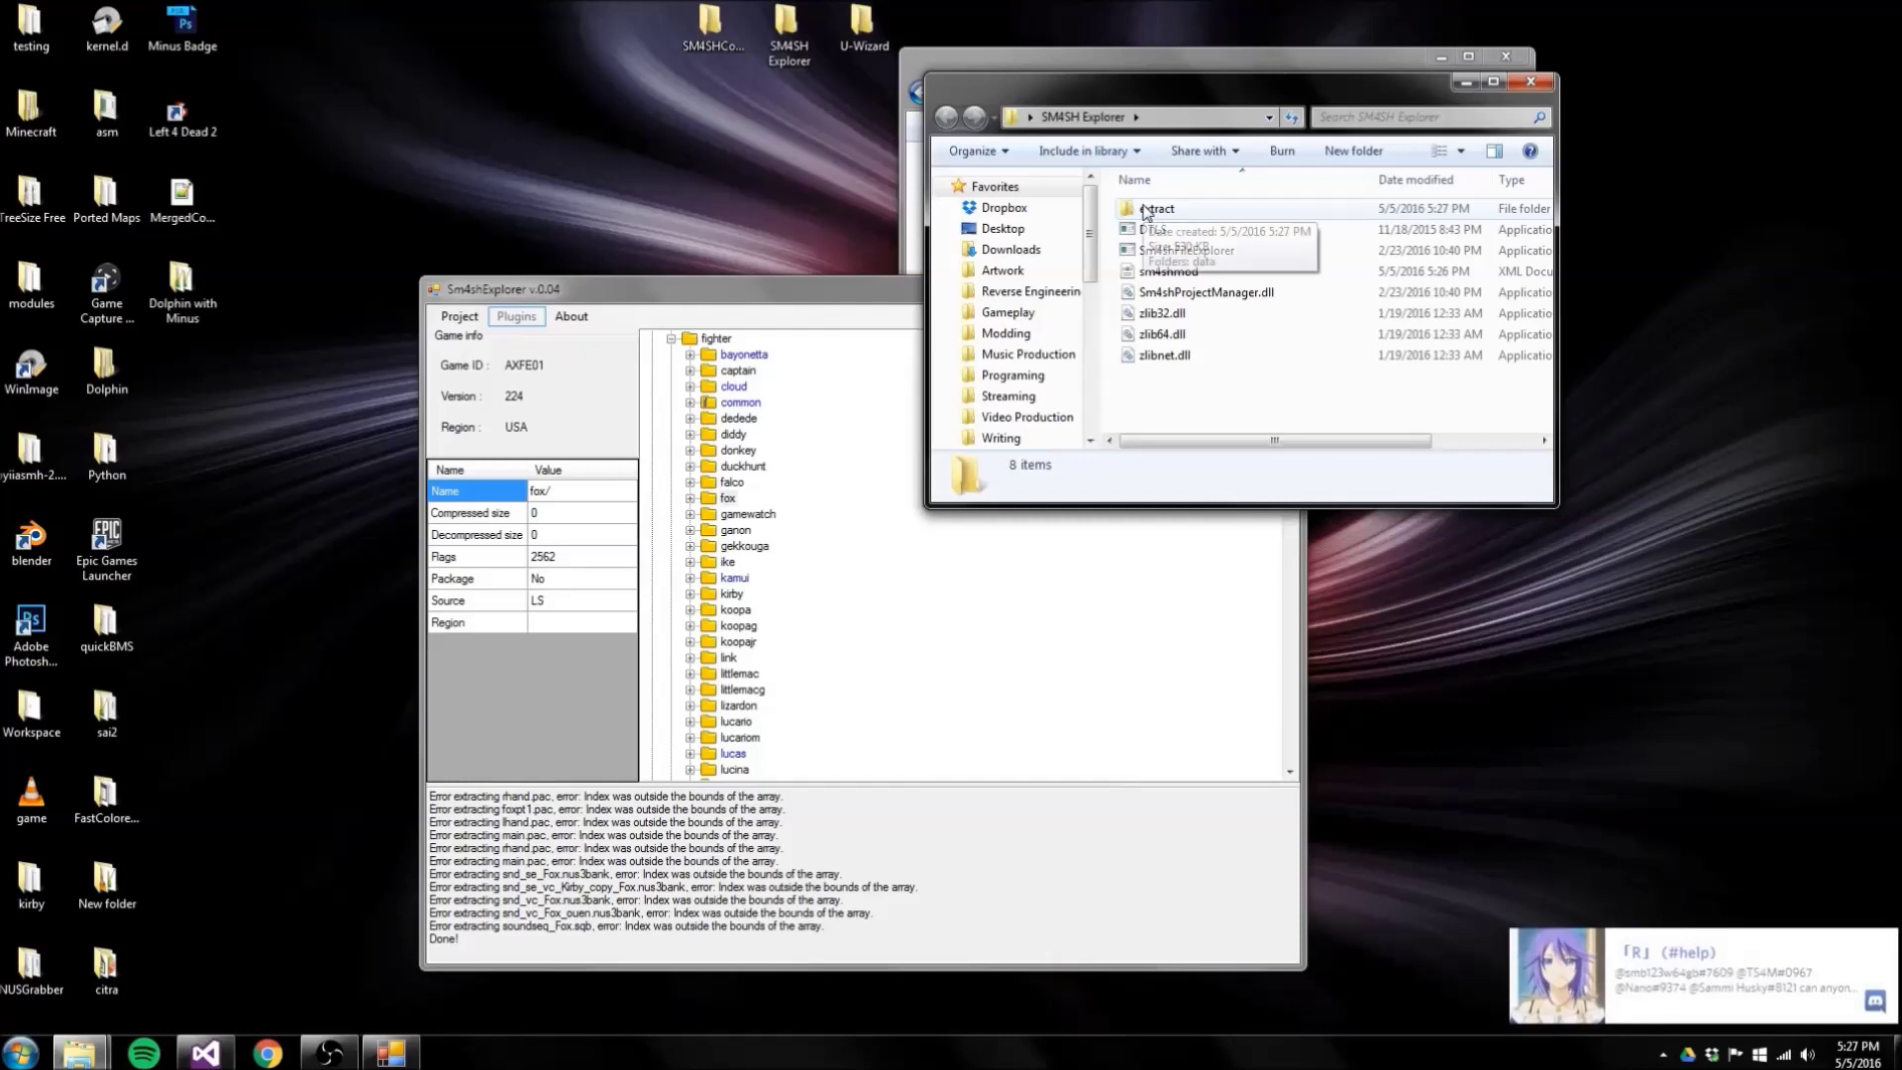
double_click(1157, 209)
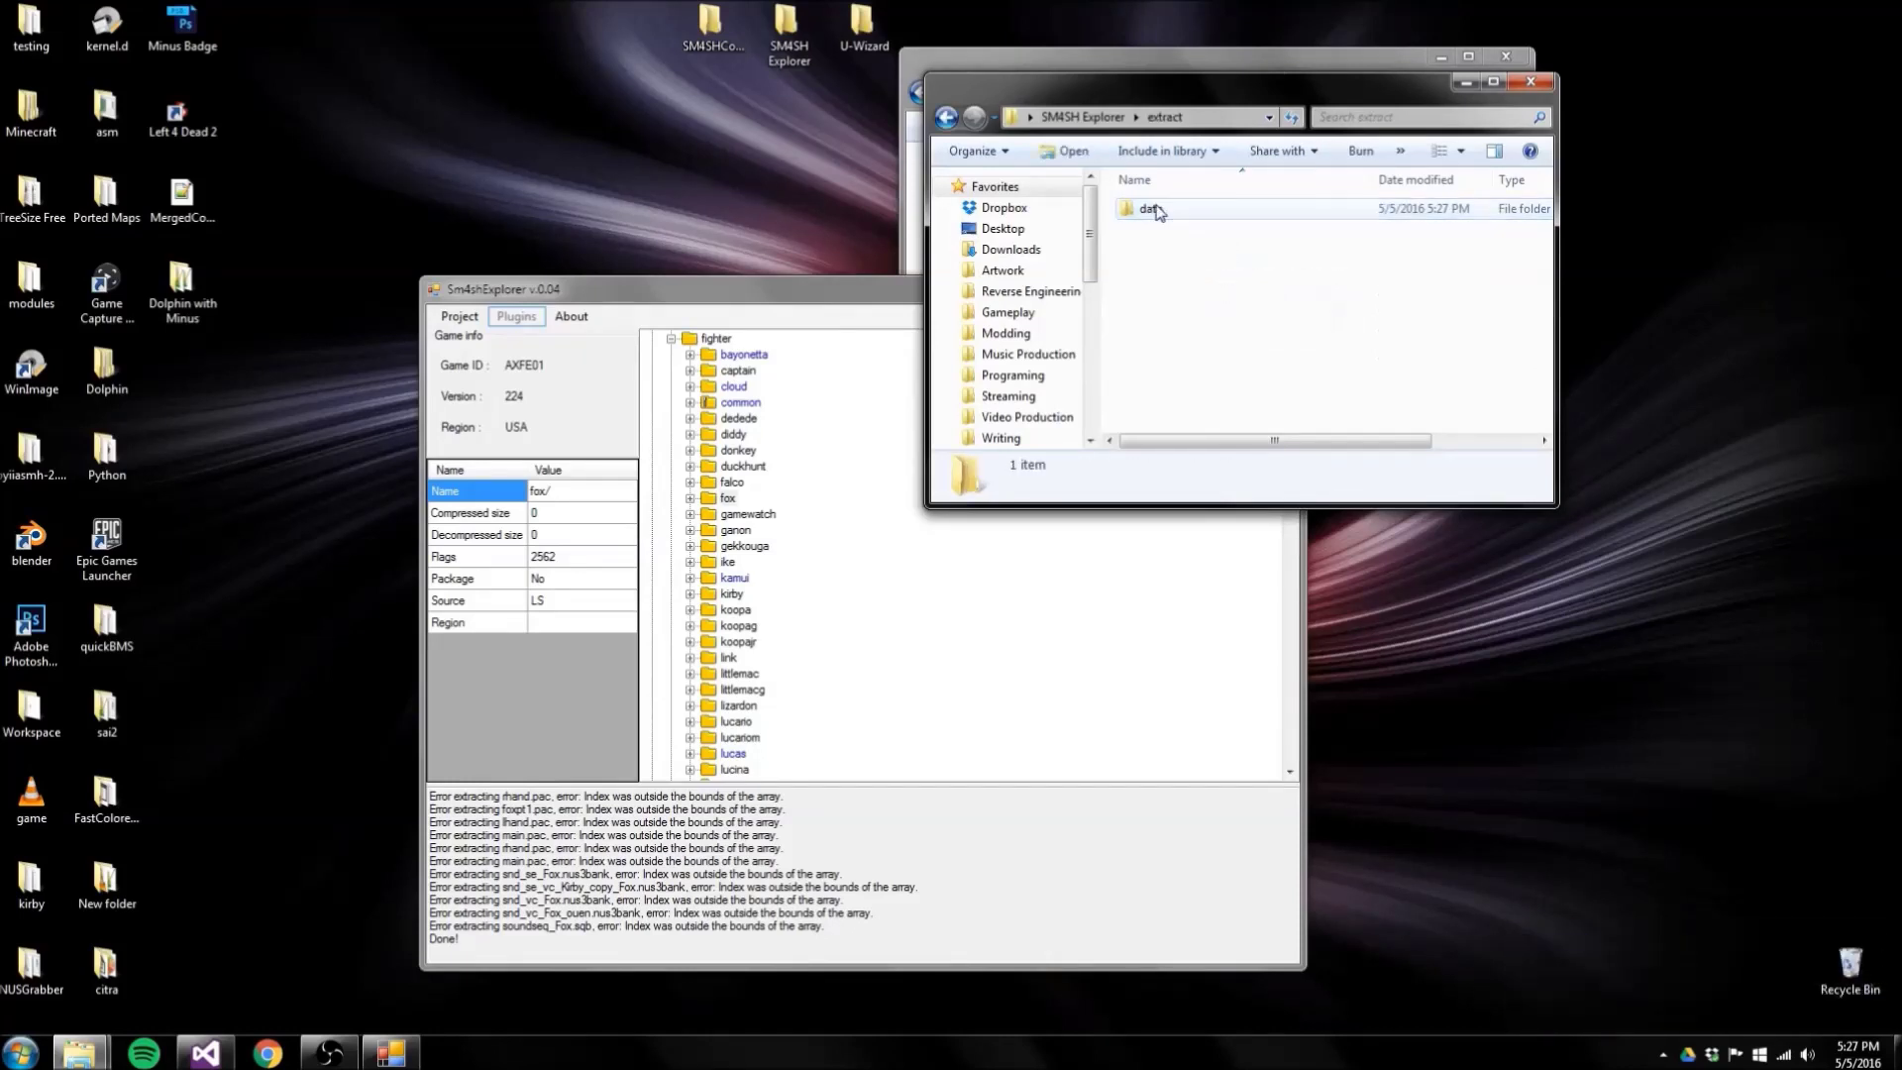
double_click(1157, 210)
double_click(1151, 209)
double_click(1144, 210)
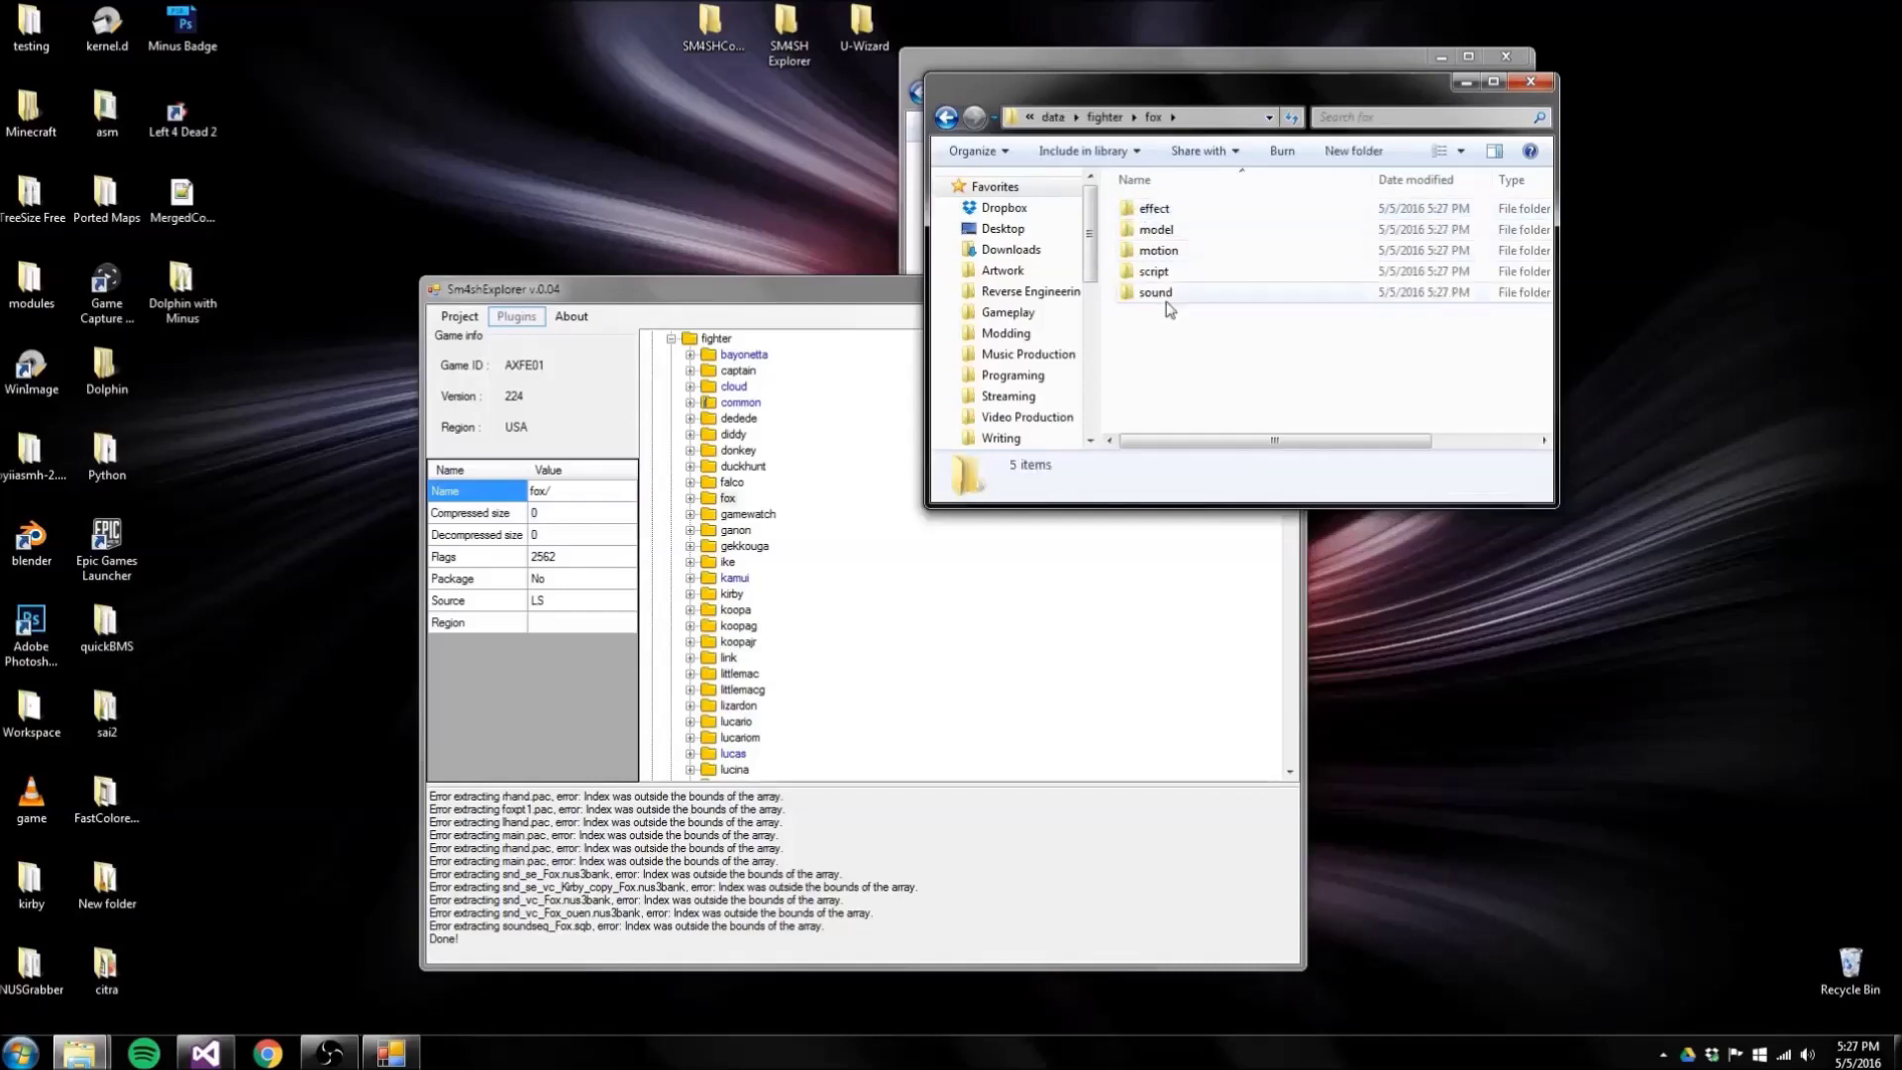
double_click(1165, 271)
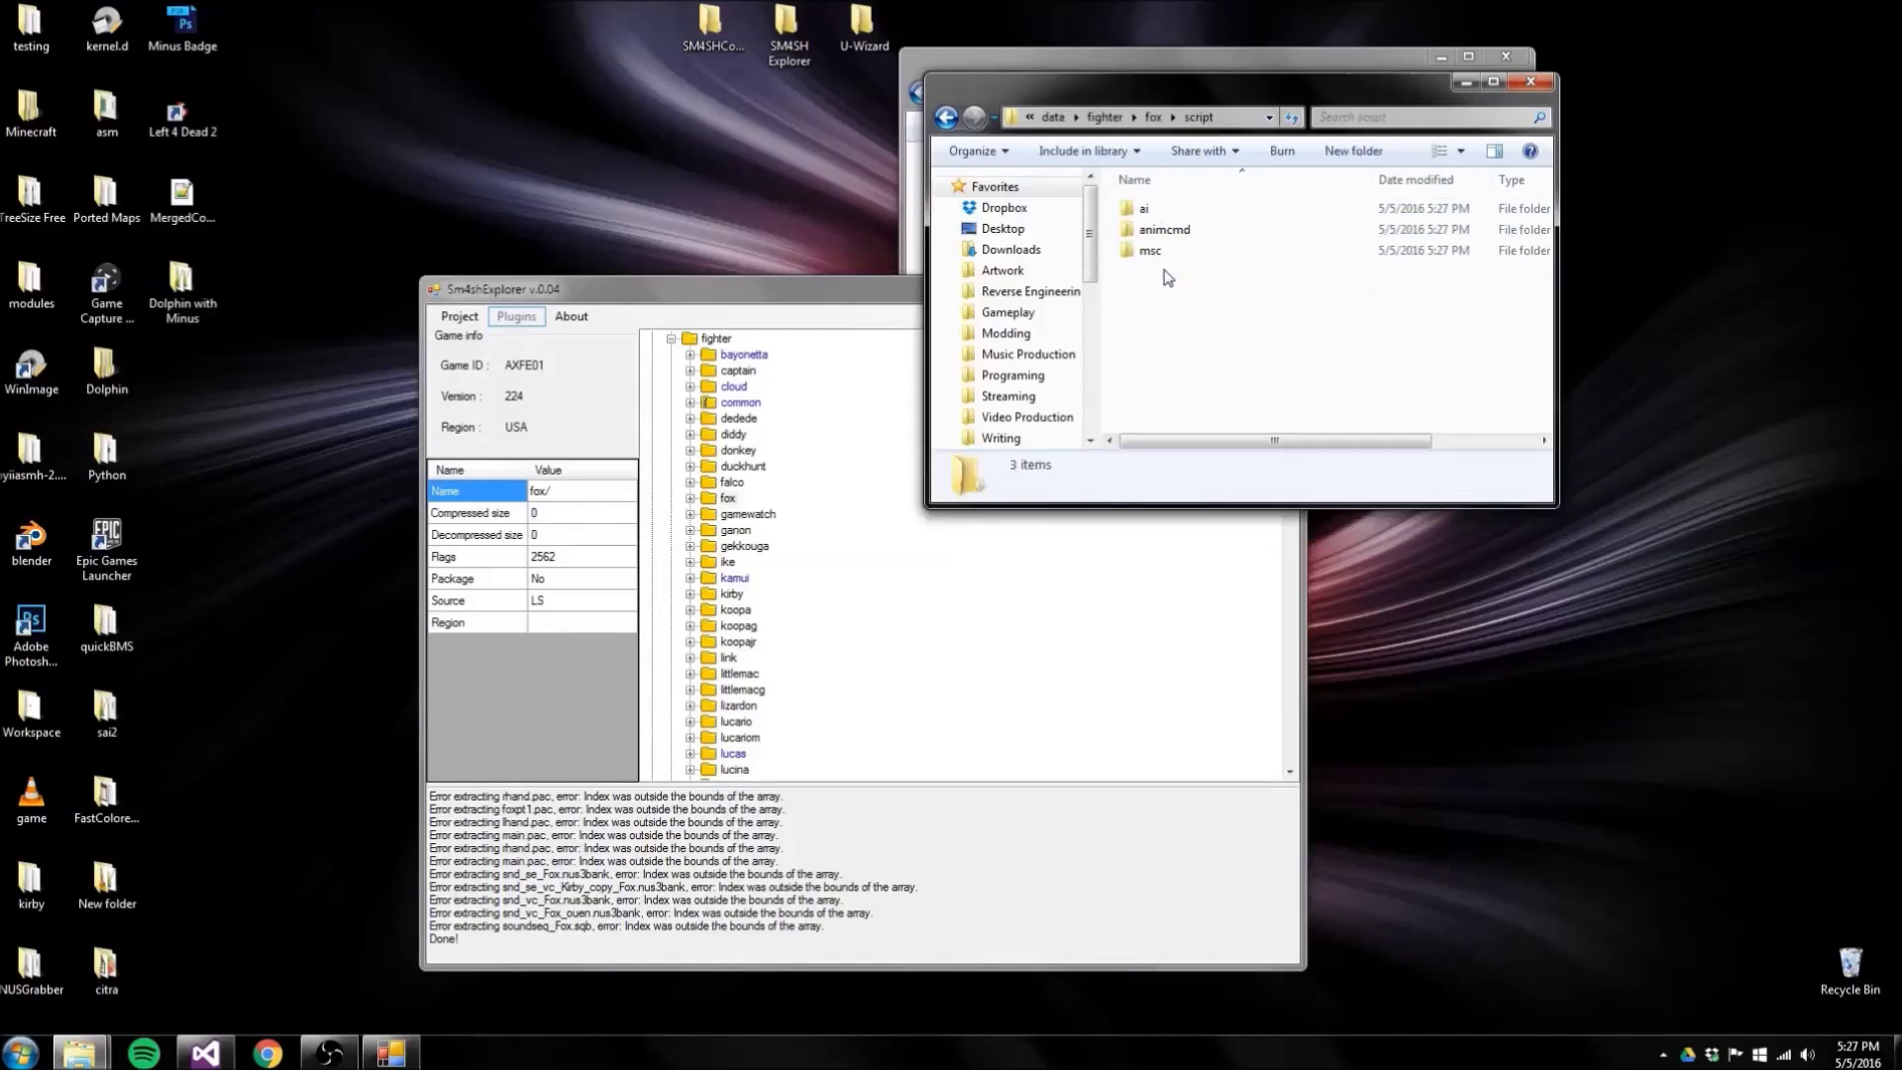
left_click(1531, 83)
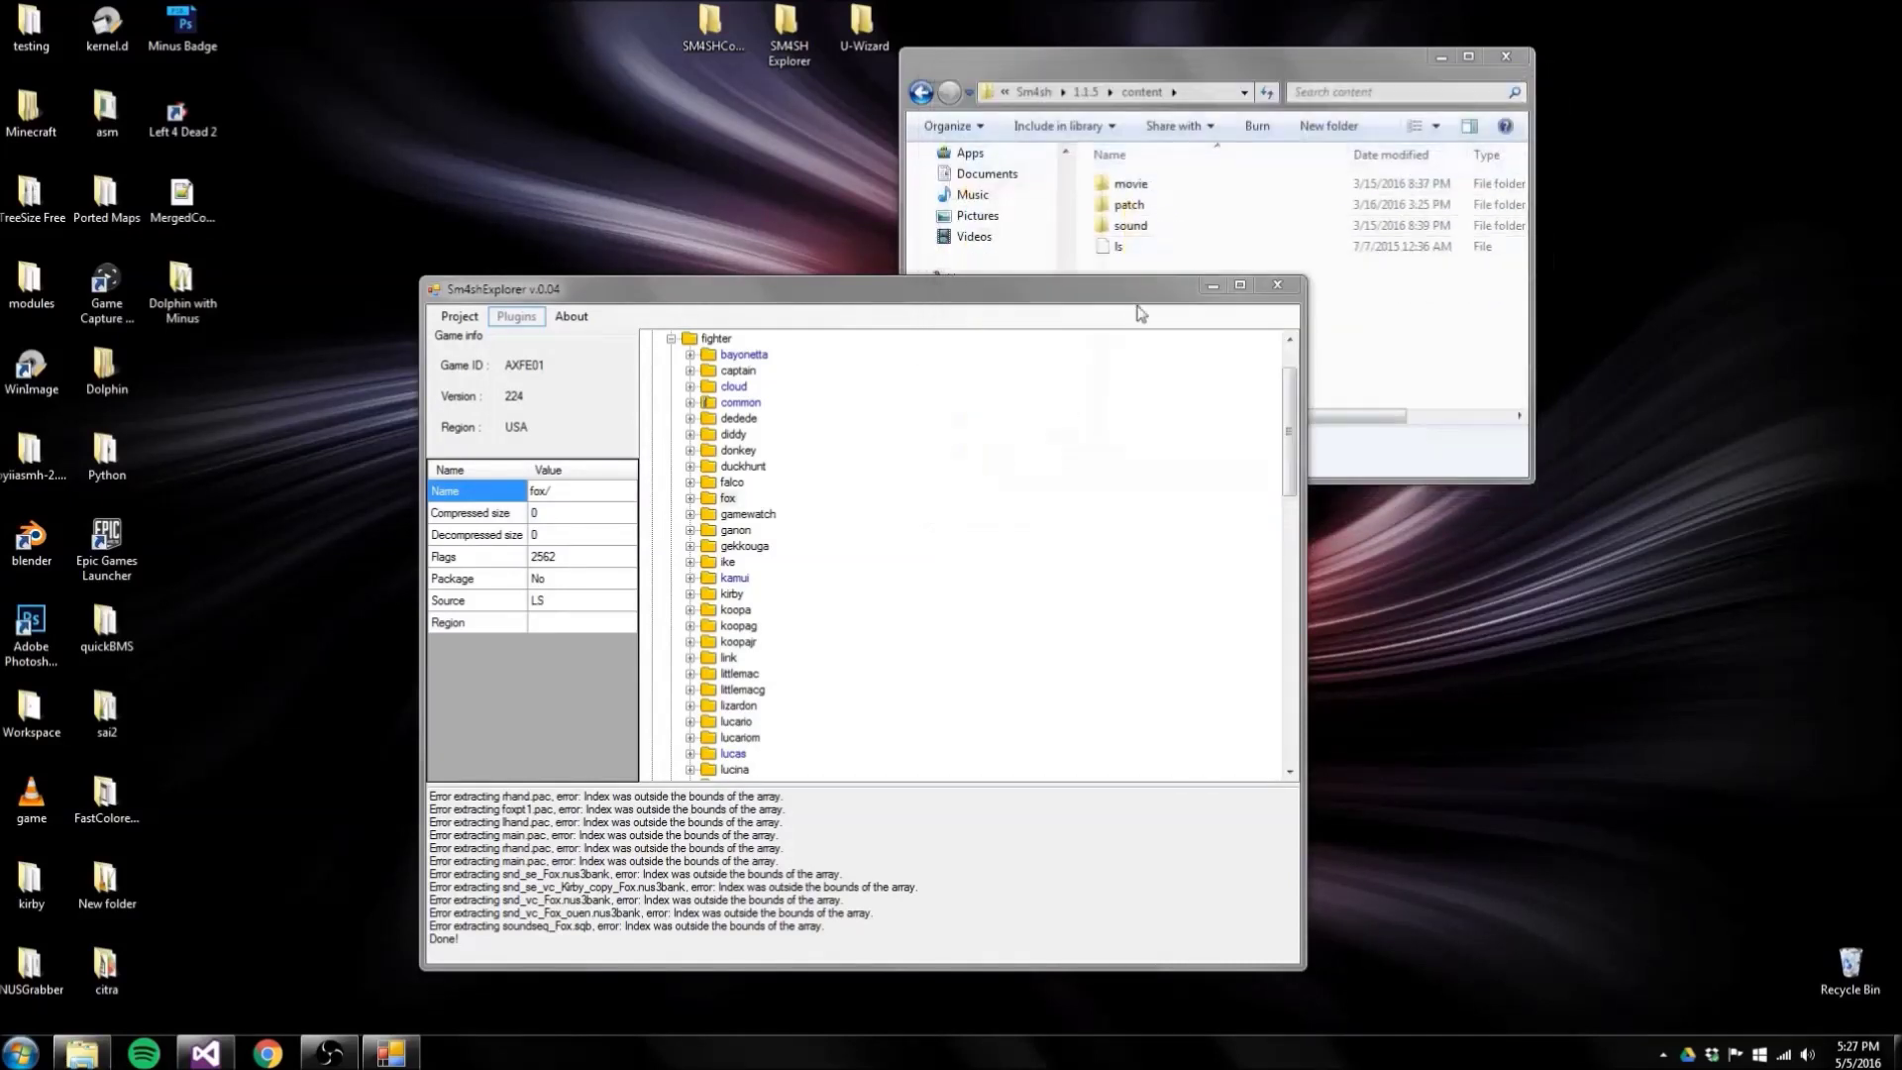
Add the fighter folder from SM4SH Explorer\extract\data to the project's data tree as mod files, and collapse the tree
double_click(787, 30)
double_click(1187, 238)
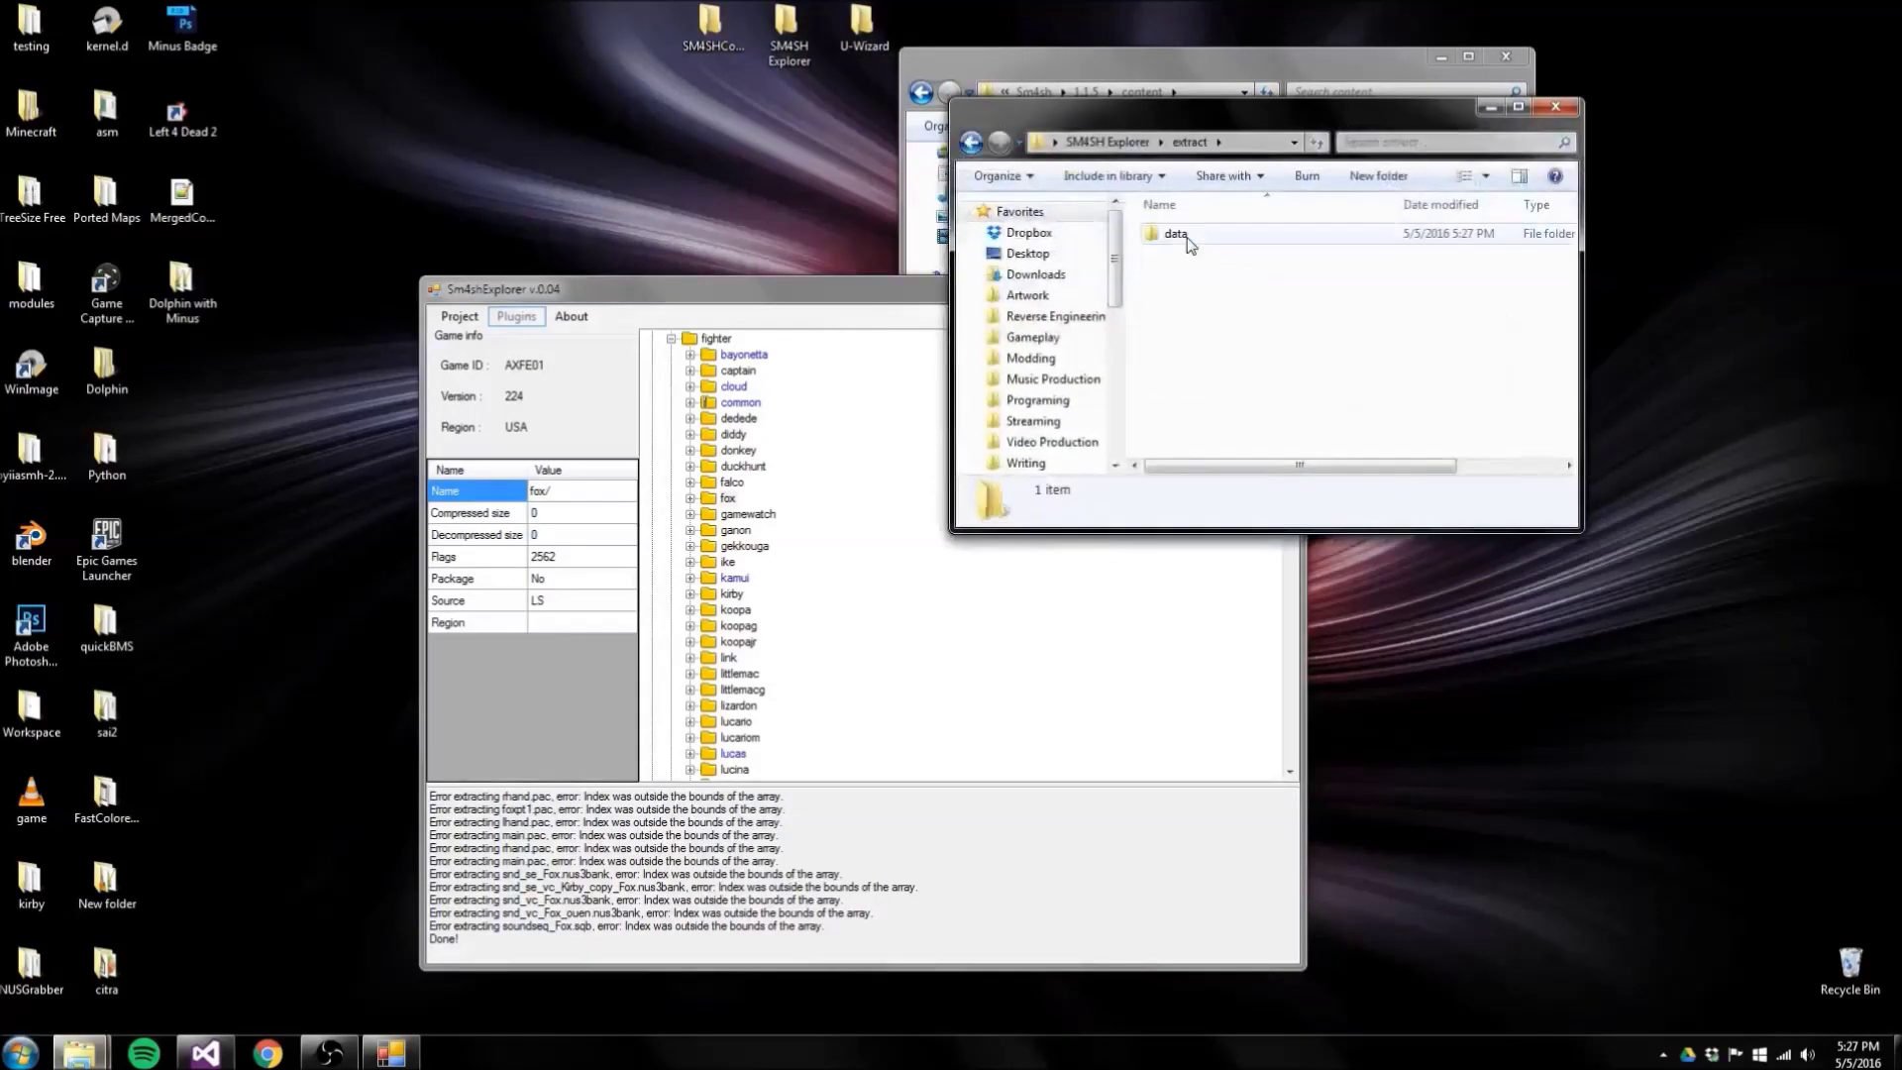
left_click(1174, 235)
left_click_drag(684, 366, 682, 346)
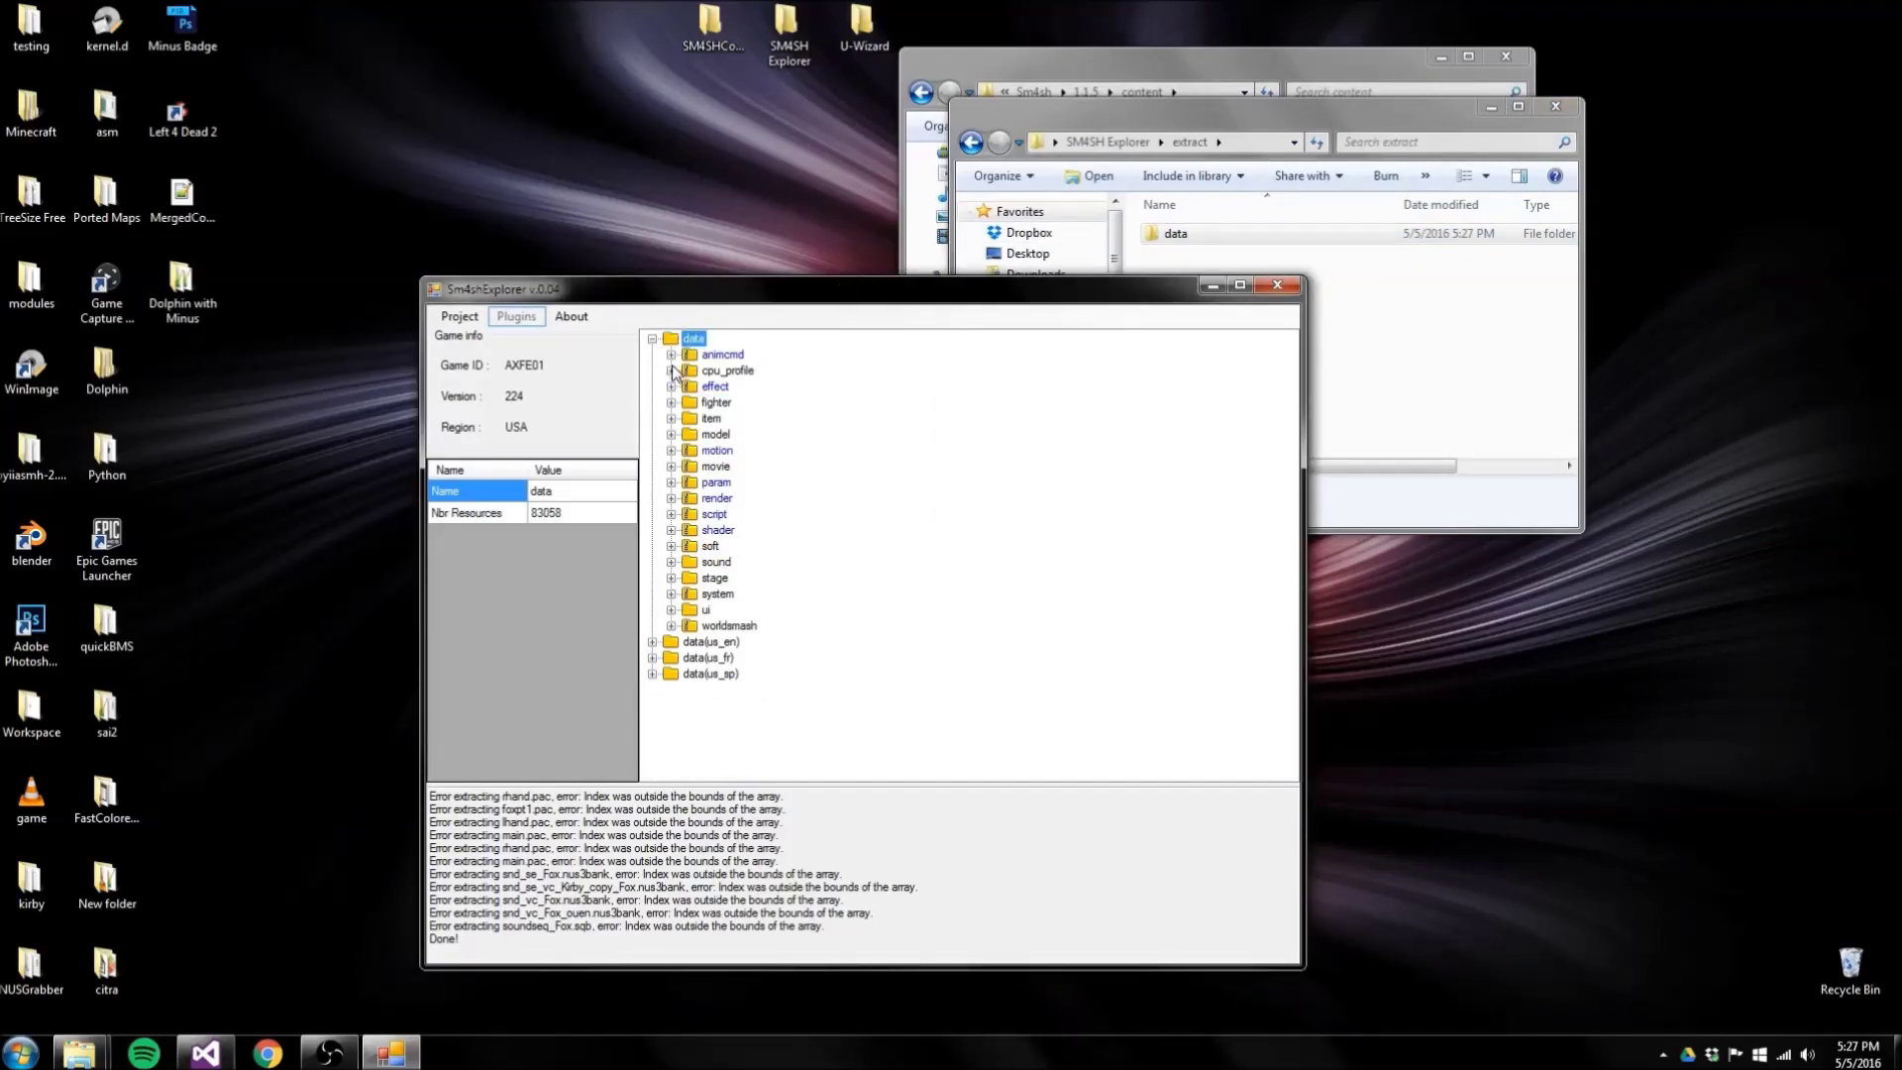
left_click(1174, 238)
double_click(1174, 235)
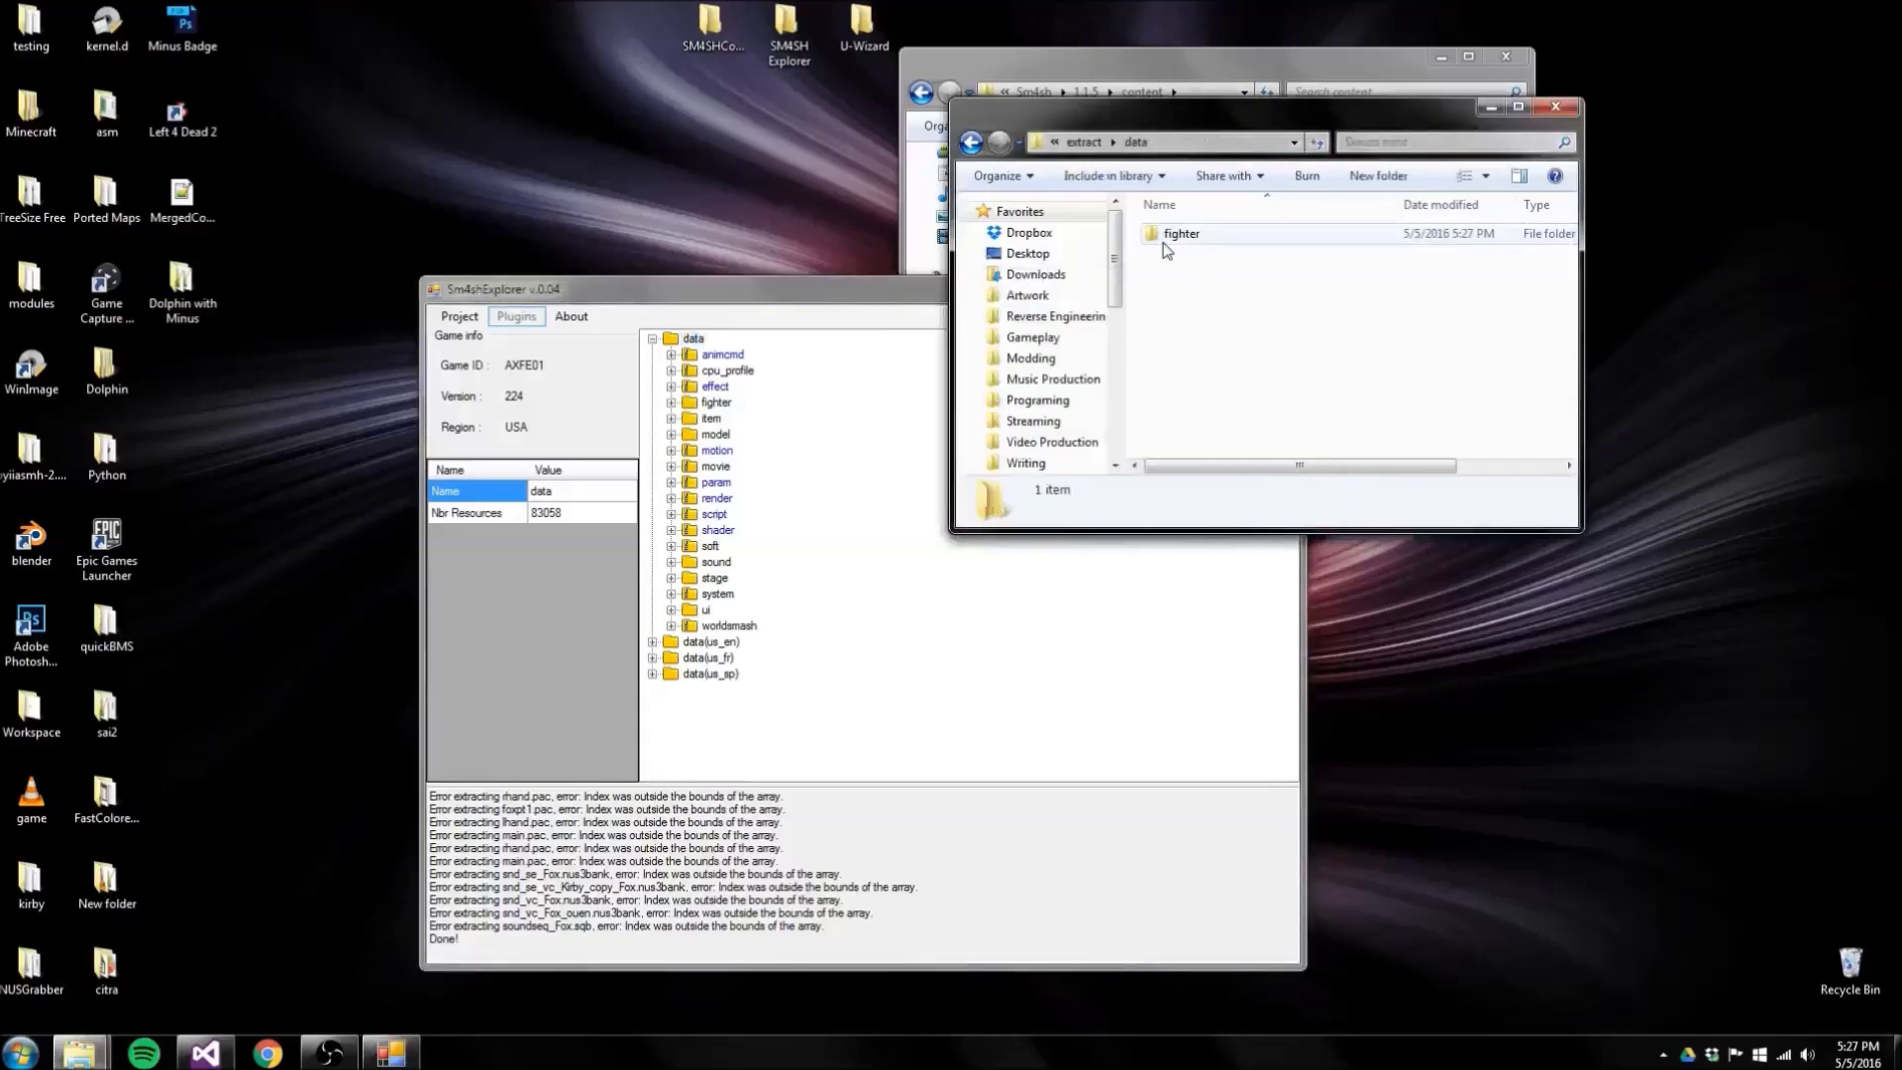
left_click_drag(1181, 233, 716, 407)
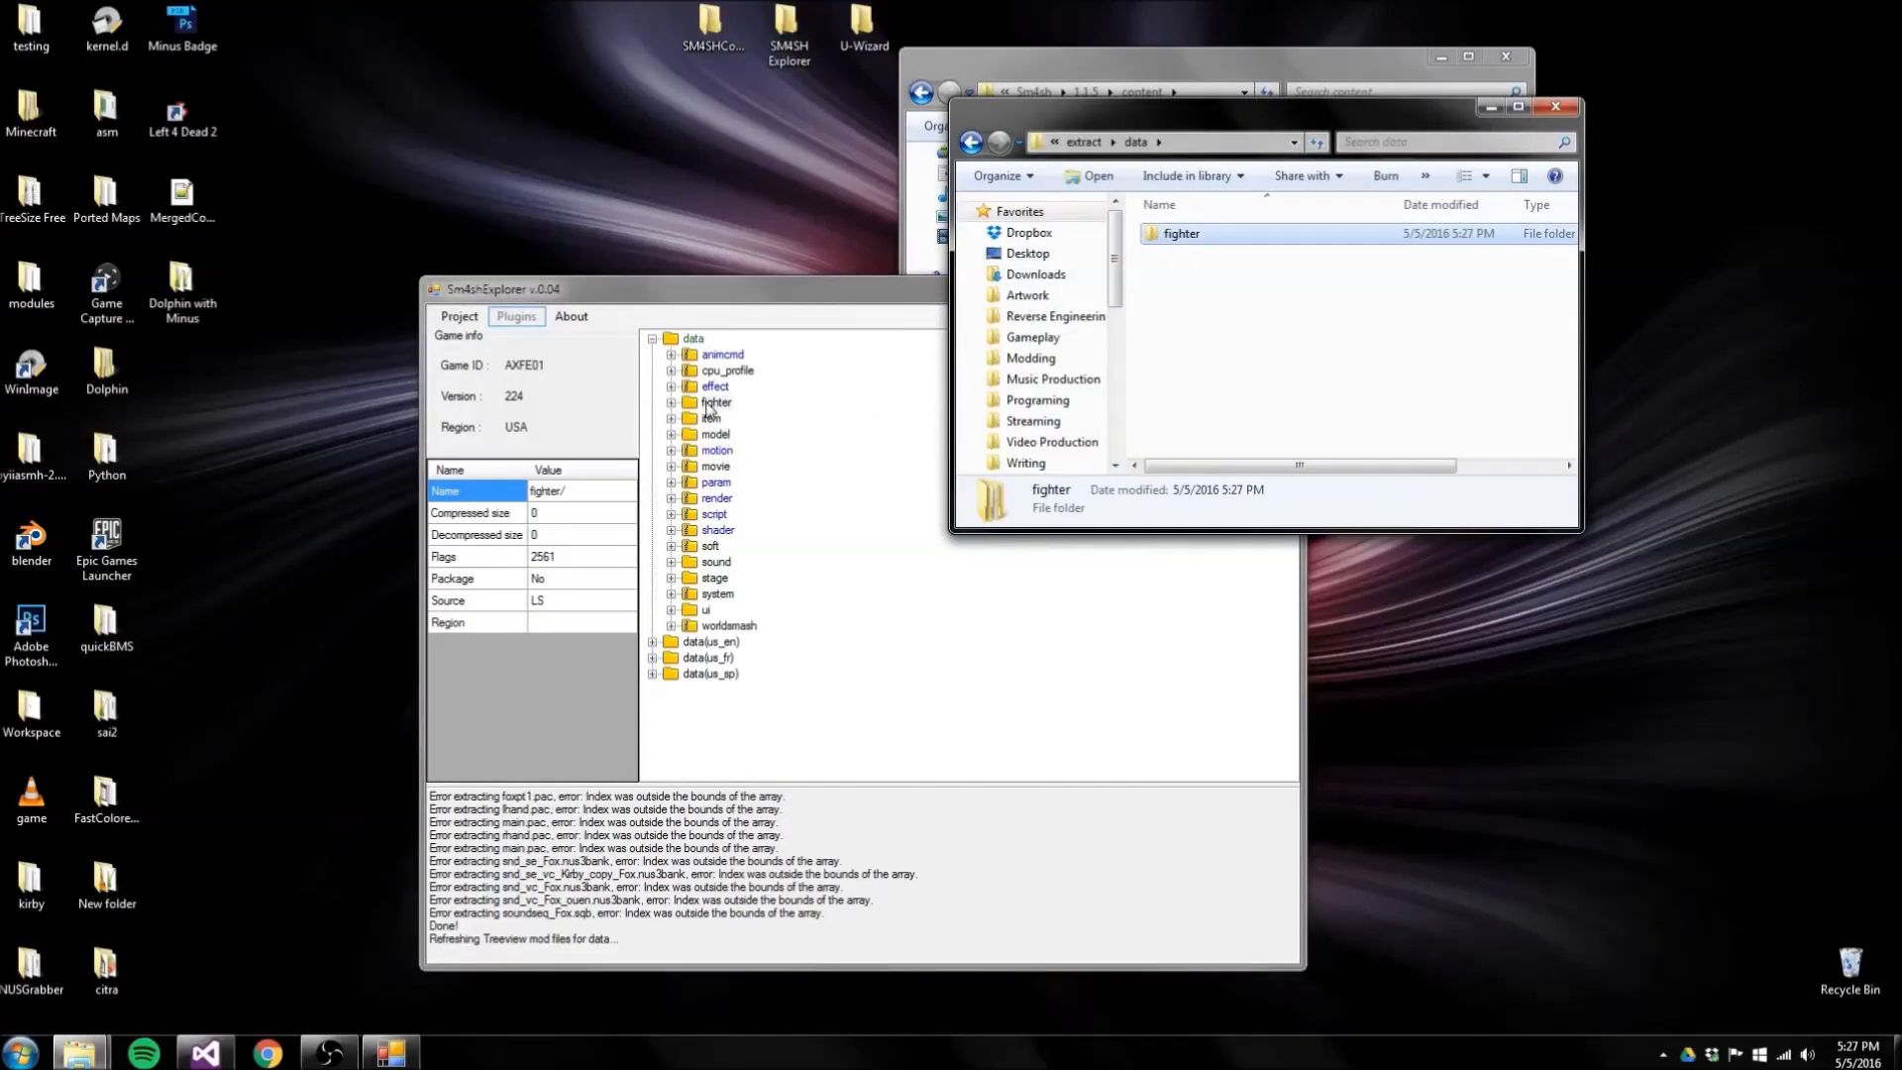
left_click(709, 420)
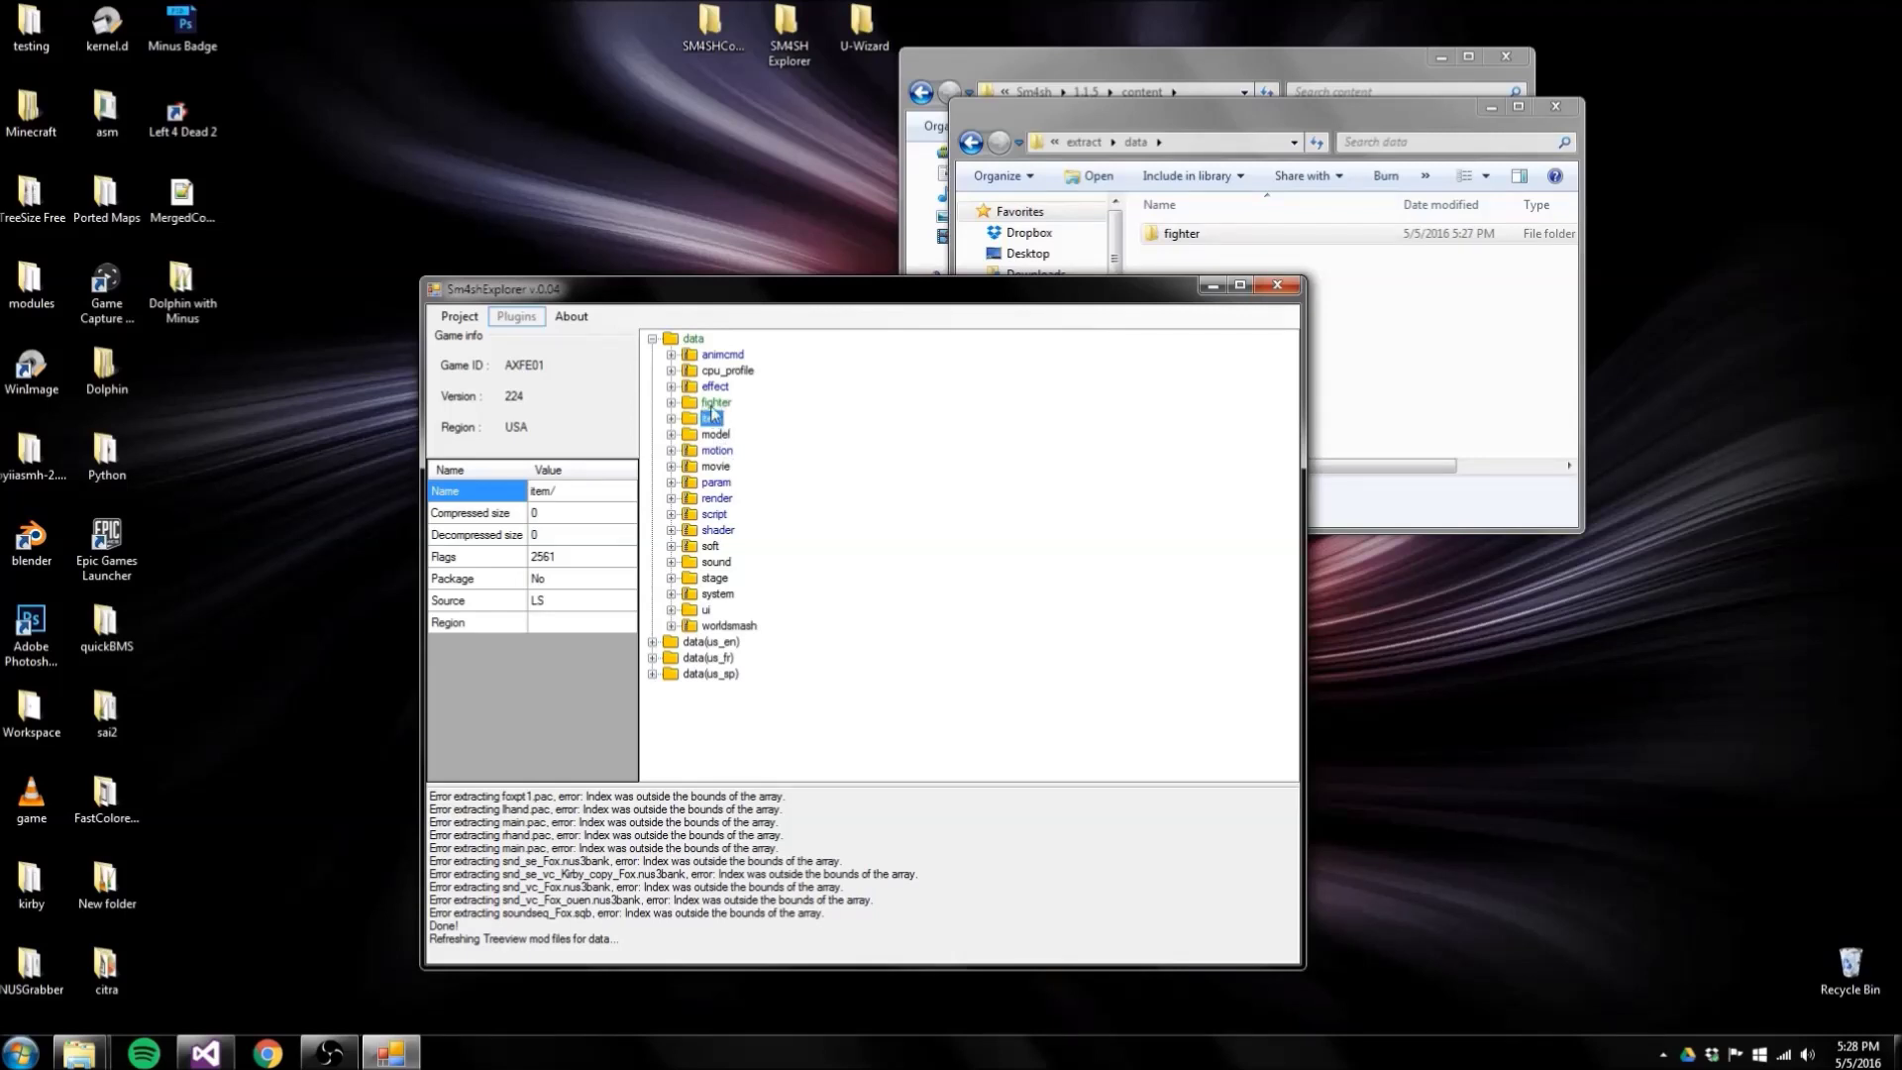
left_click(652, 338)
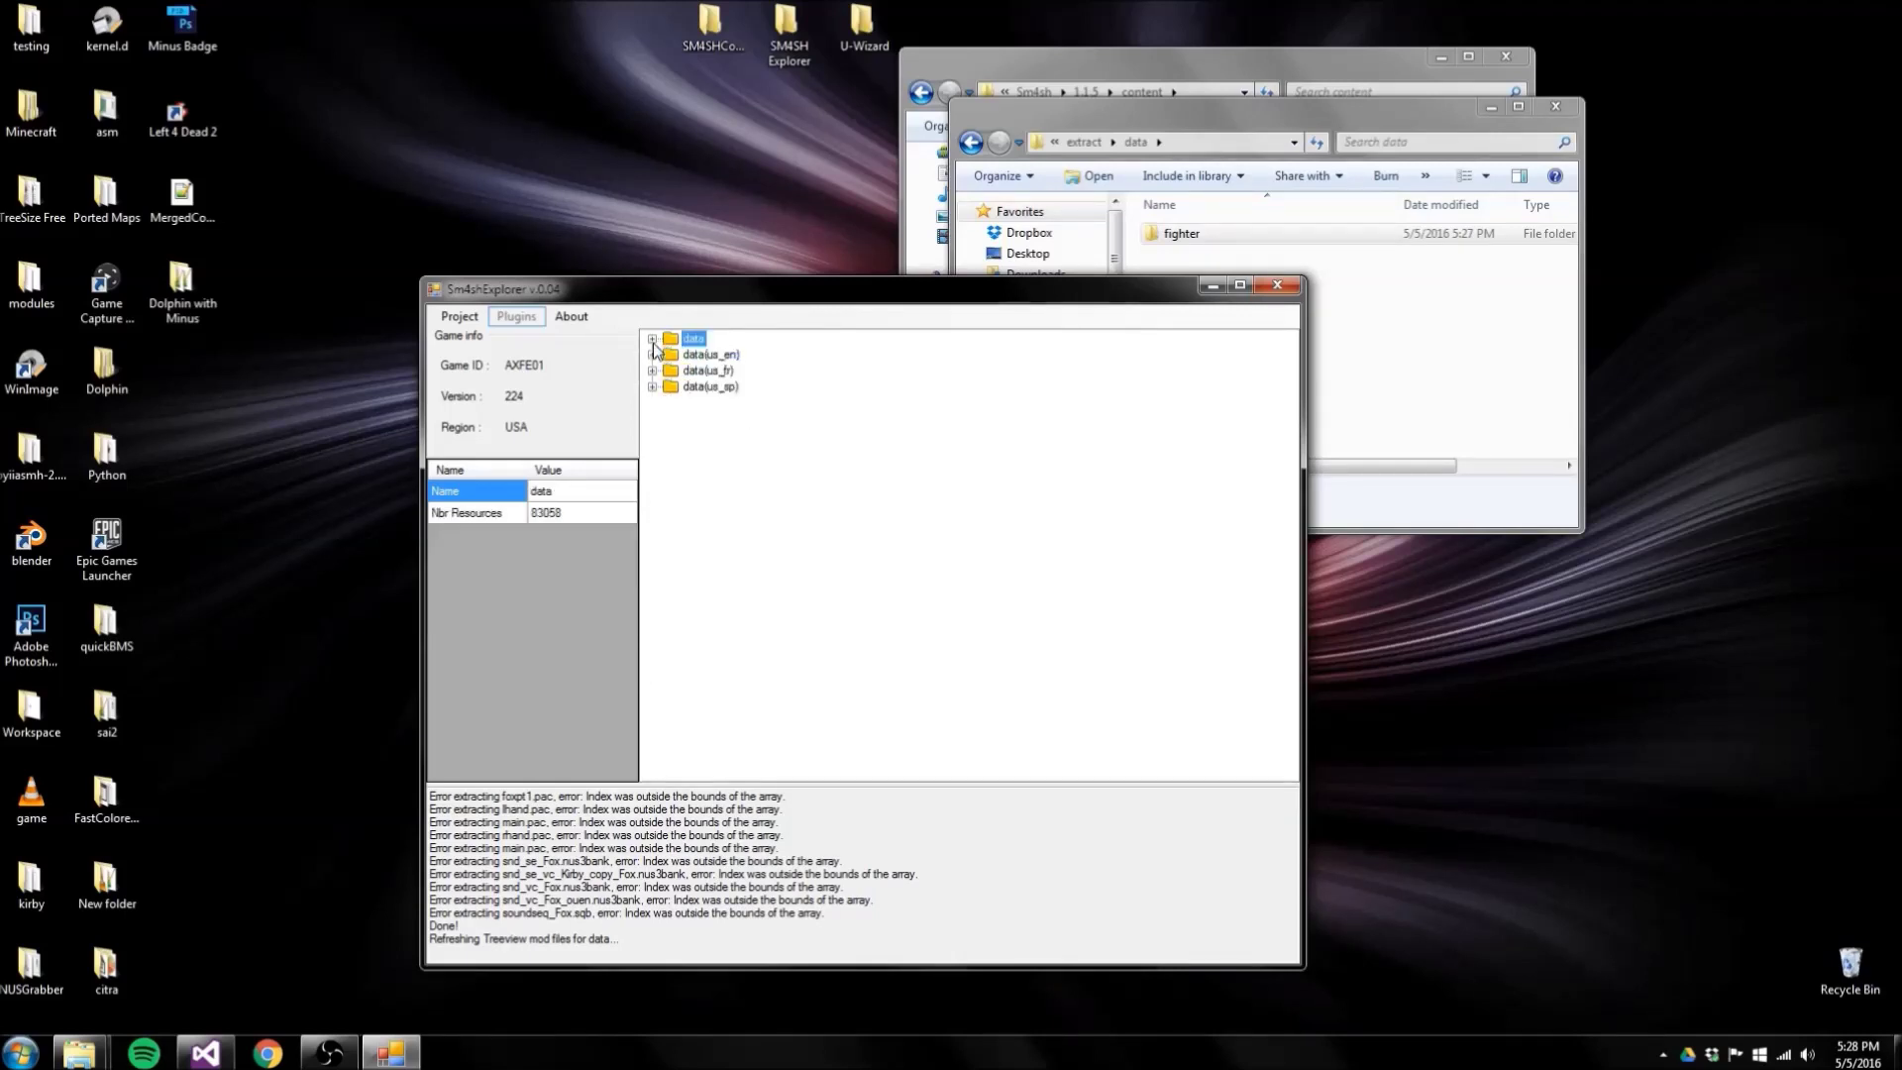
Build the mod with packing and confirm the build
left_click(459, 317)
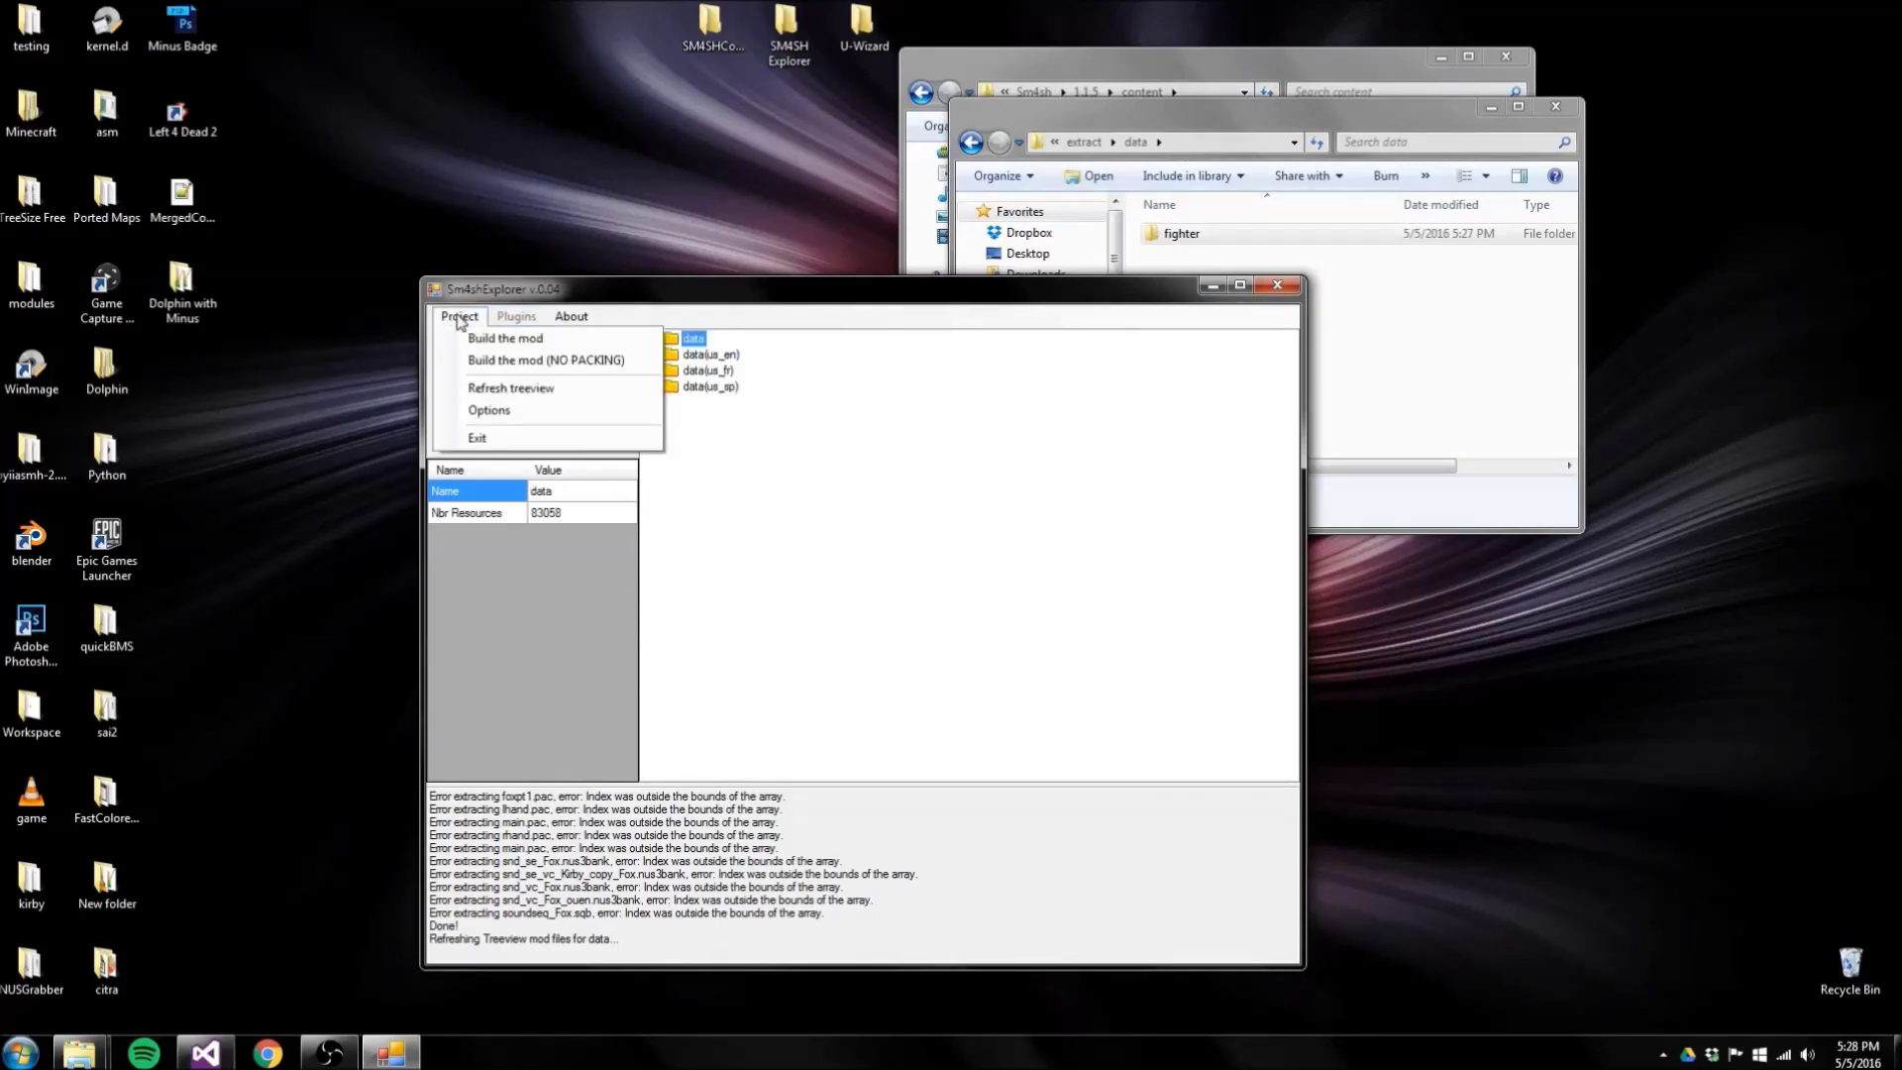
left_click(509, 341)
left_click(1134, 614)
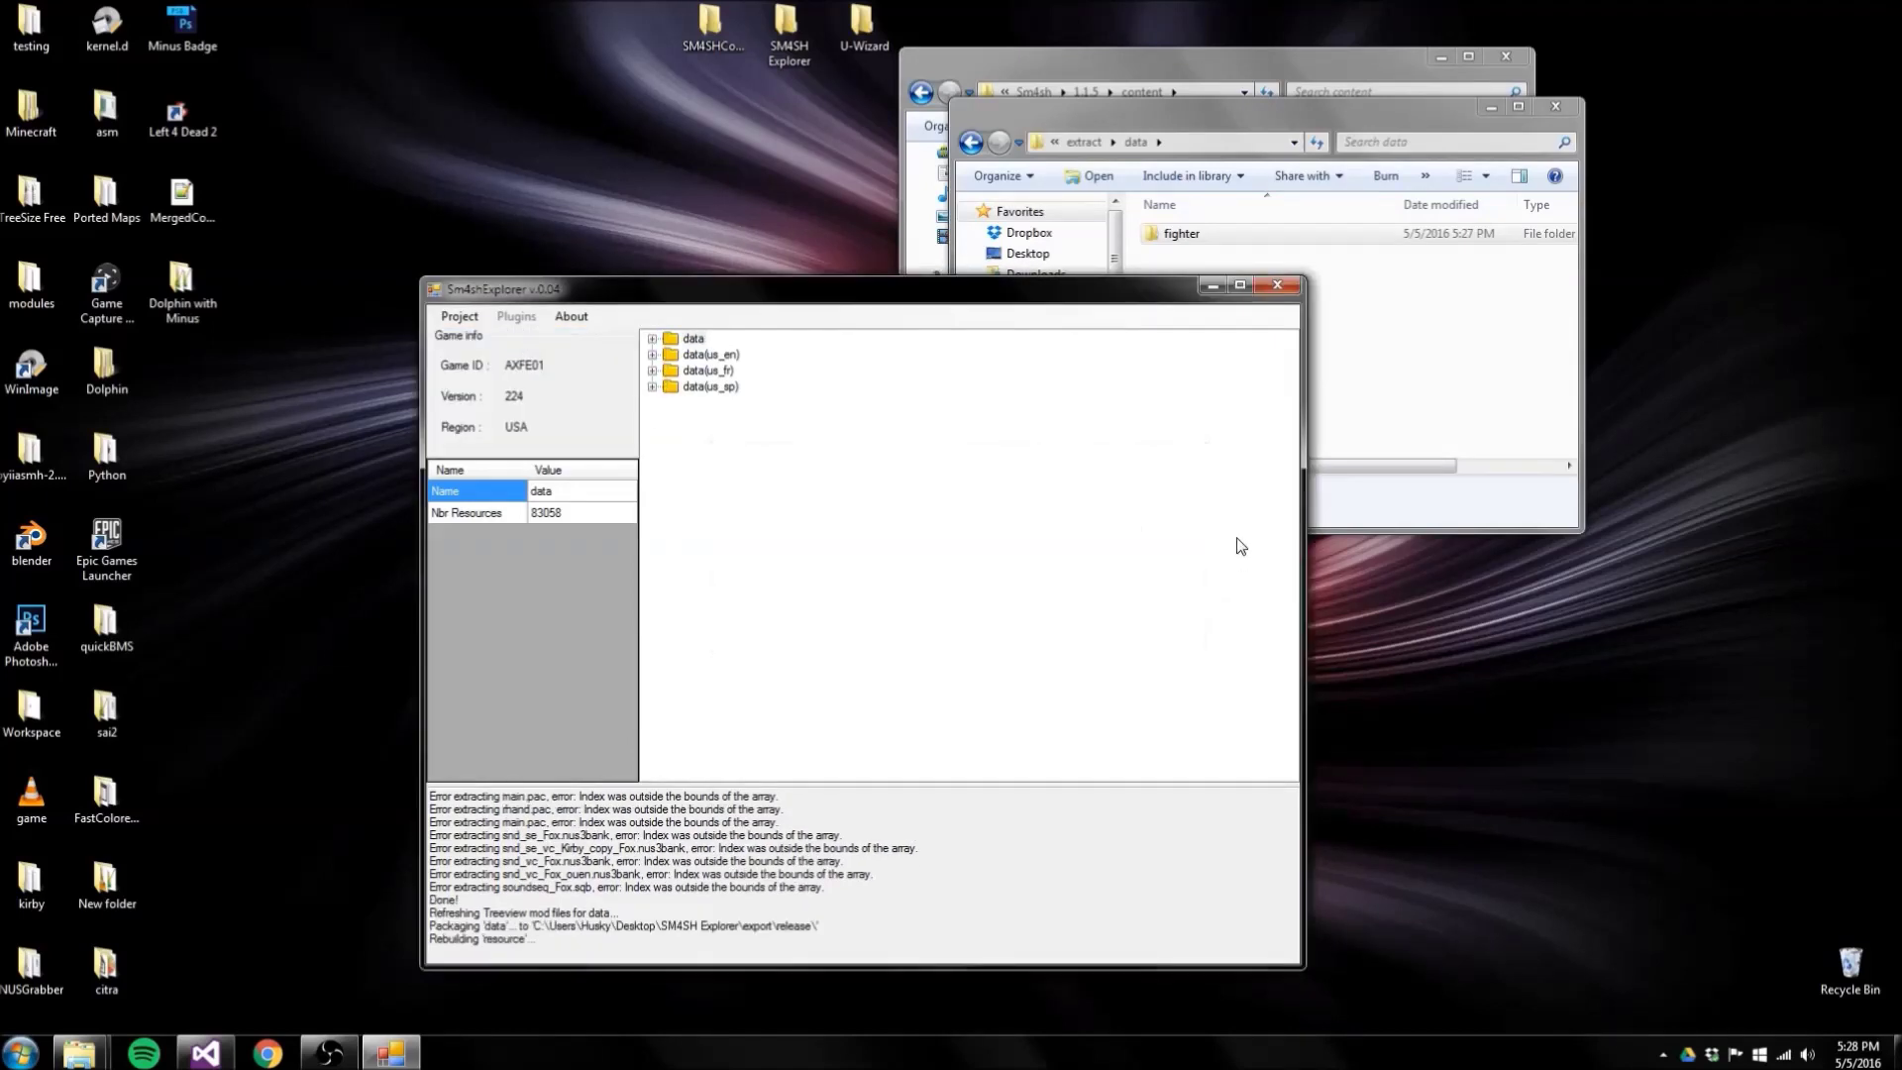
Open the export\release folder inside the SM4SH Explorer folder in Windows Explorer
left_click(1083, 123)
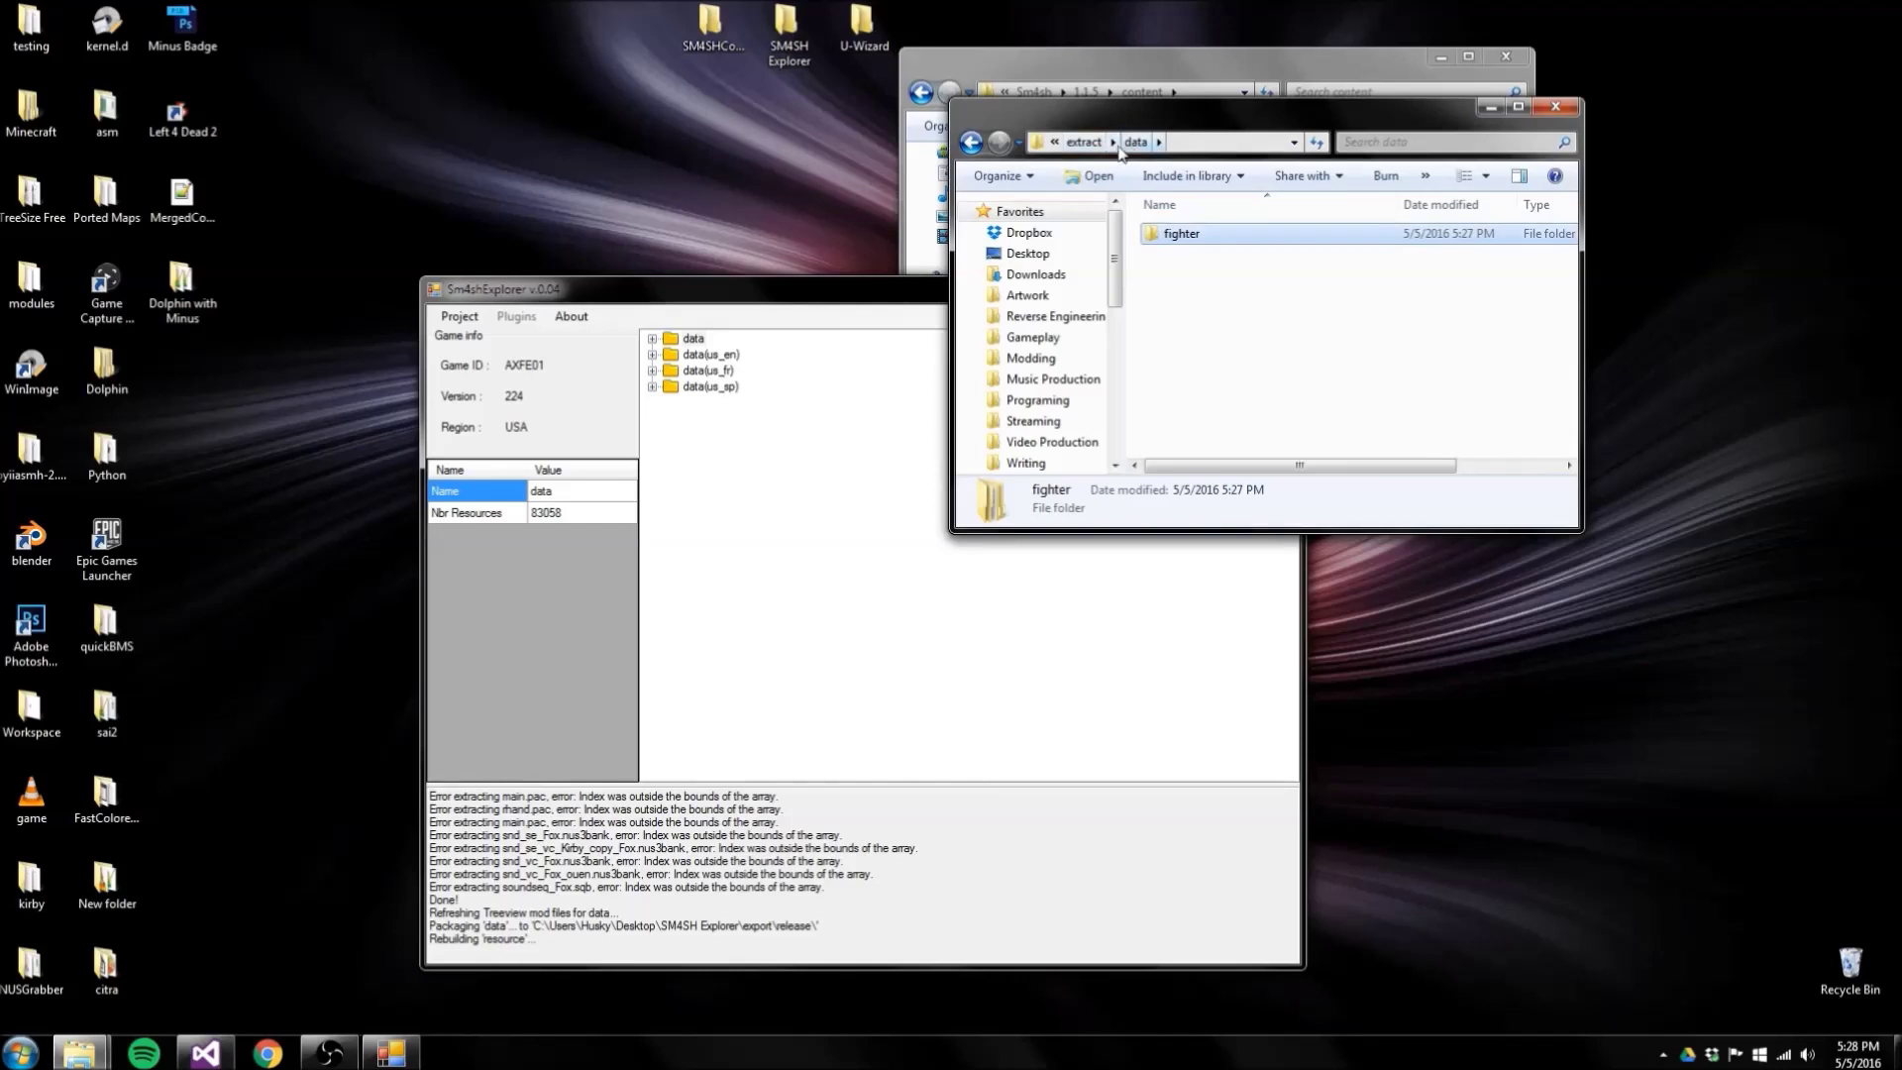
left_click(1083, 142)
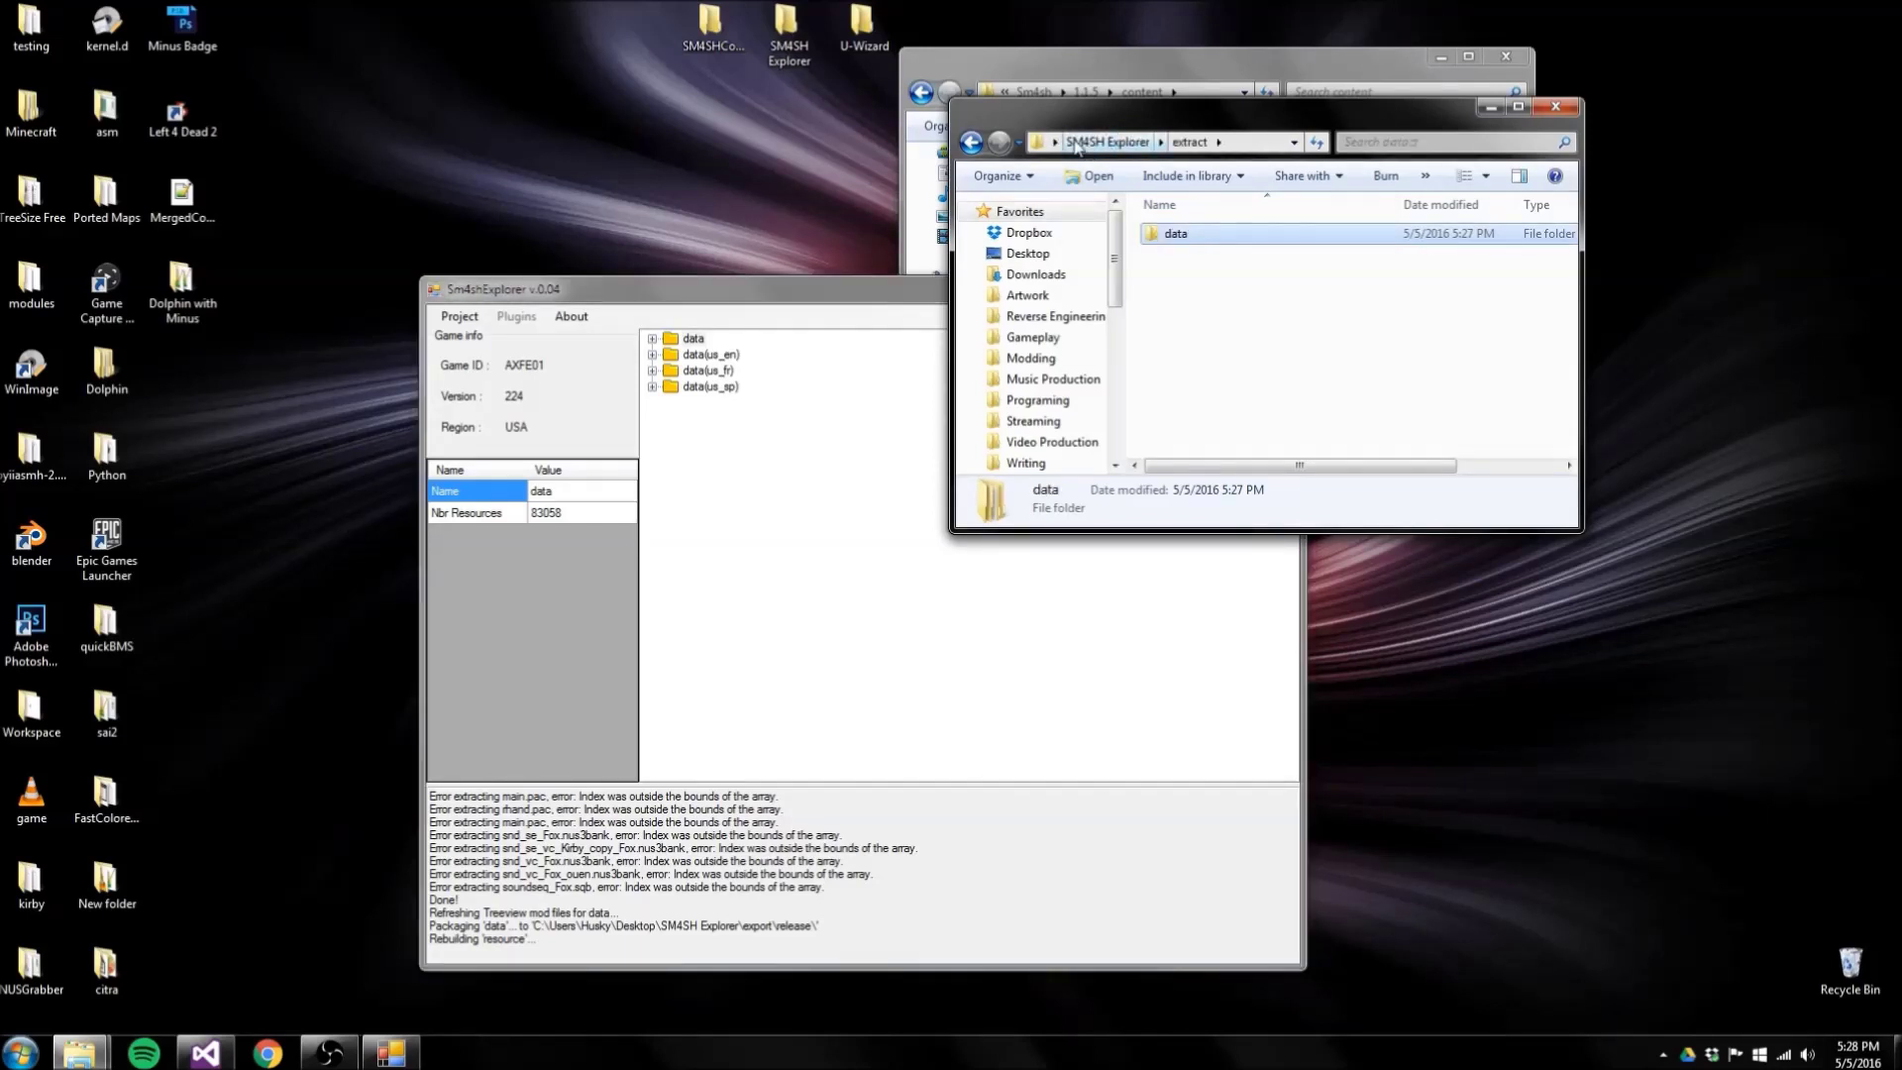
left_click(1094, 146)
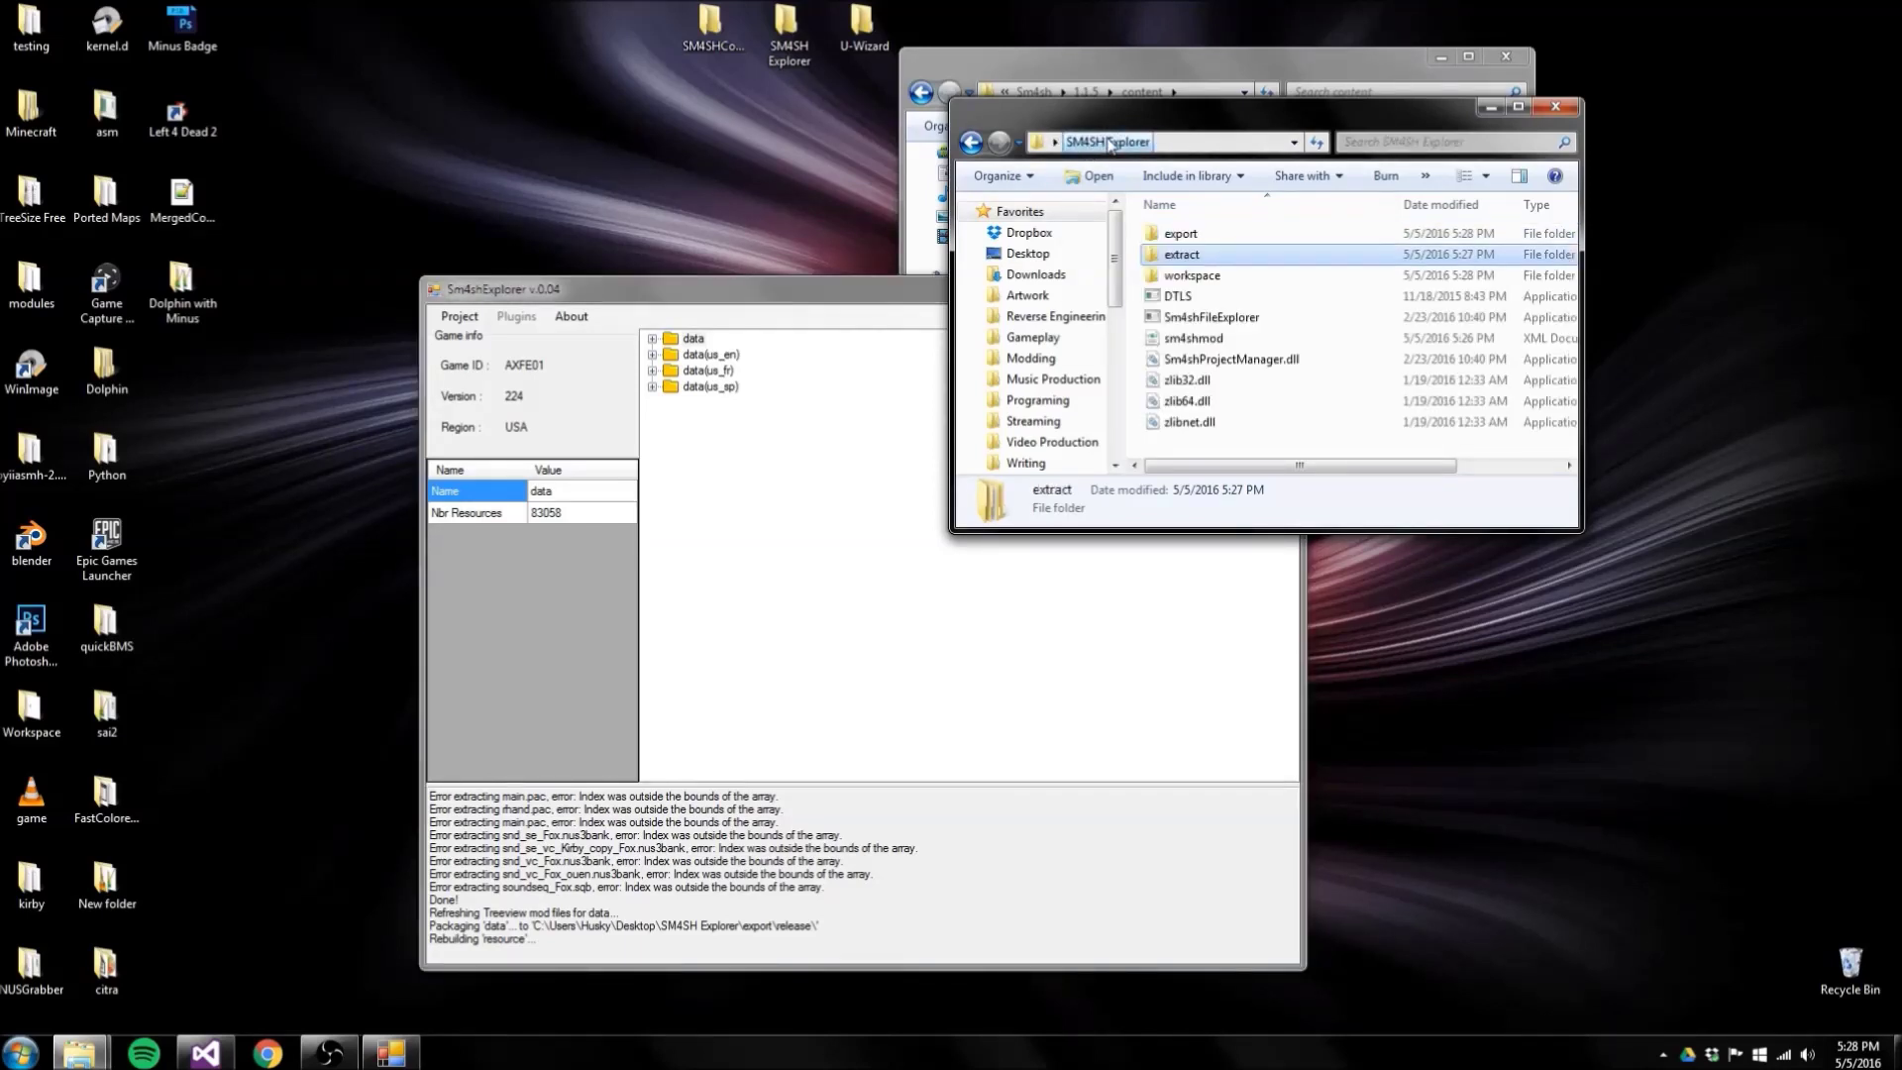
left_click(1178, 237)
double_click(1178, 238)
double_click(1177, 238)
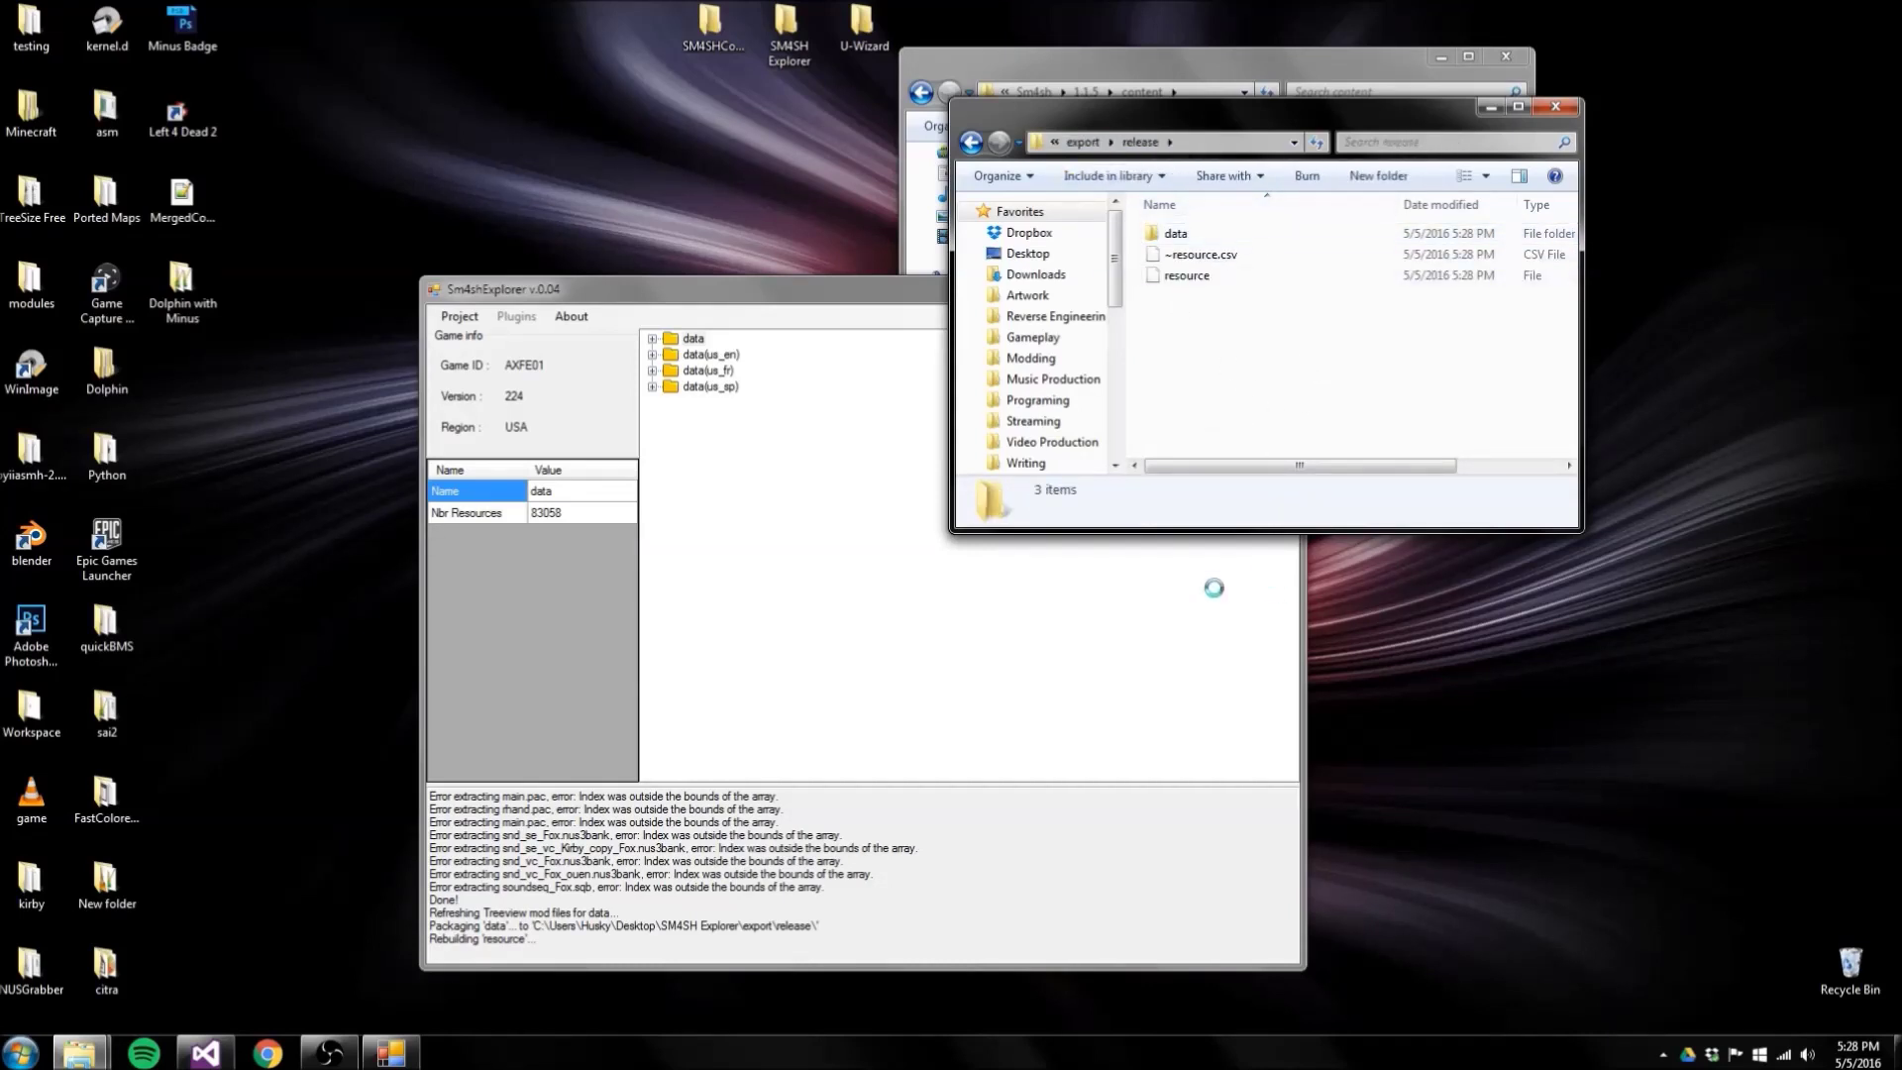
View ~resource(us_en).csv from the release folder in Notepad++ and close it
left_click(574, 295)
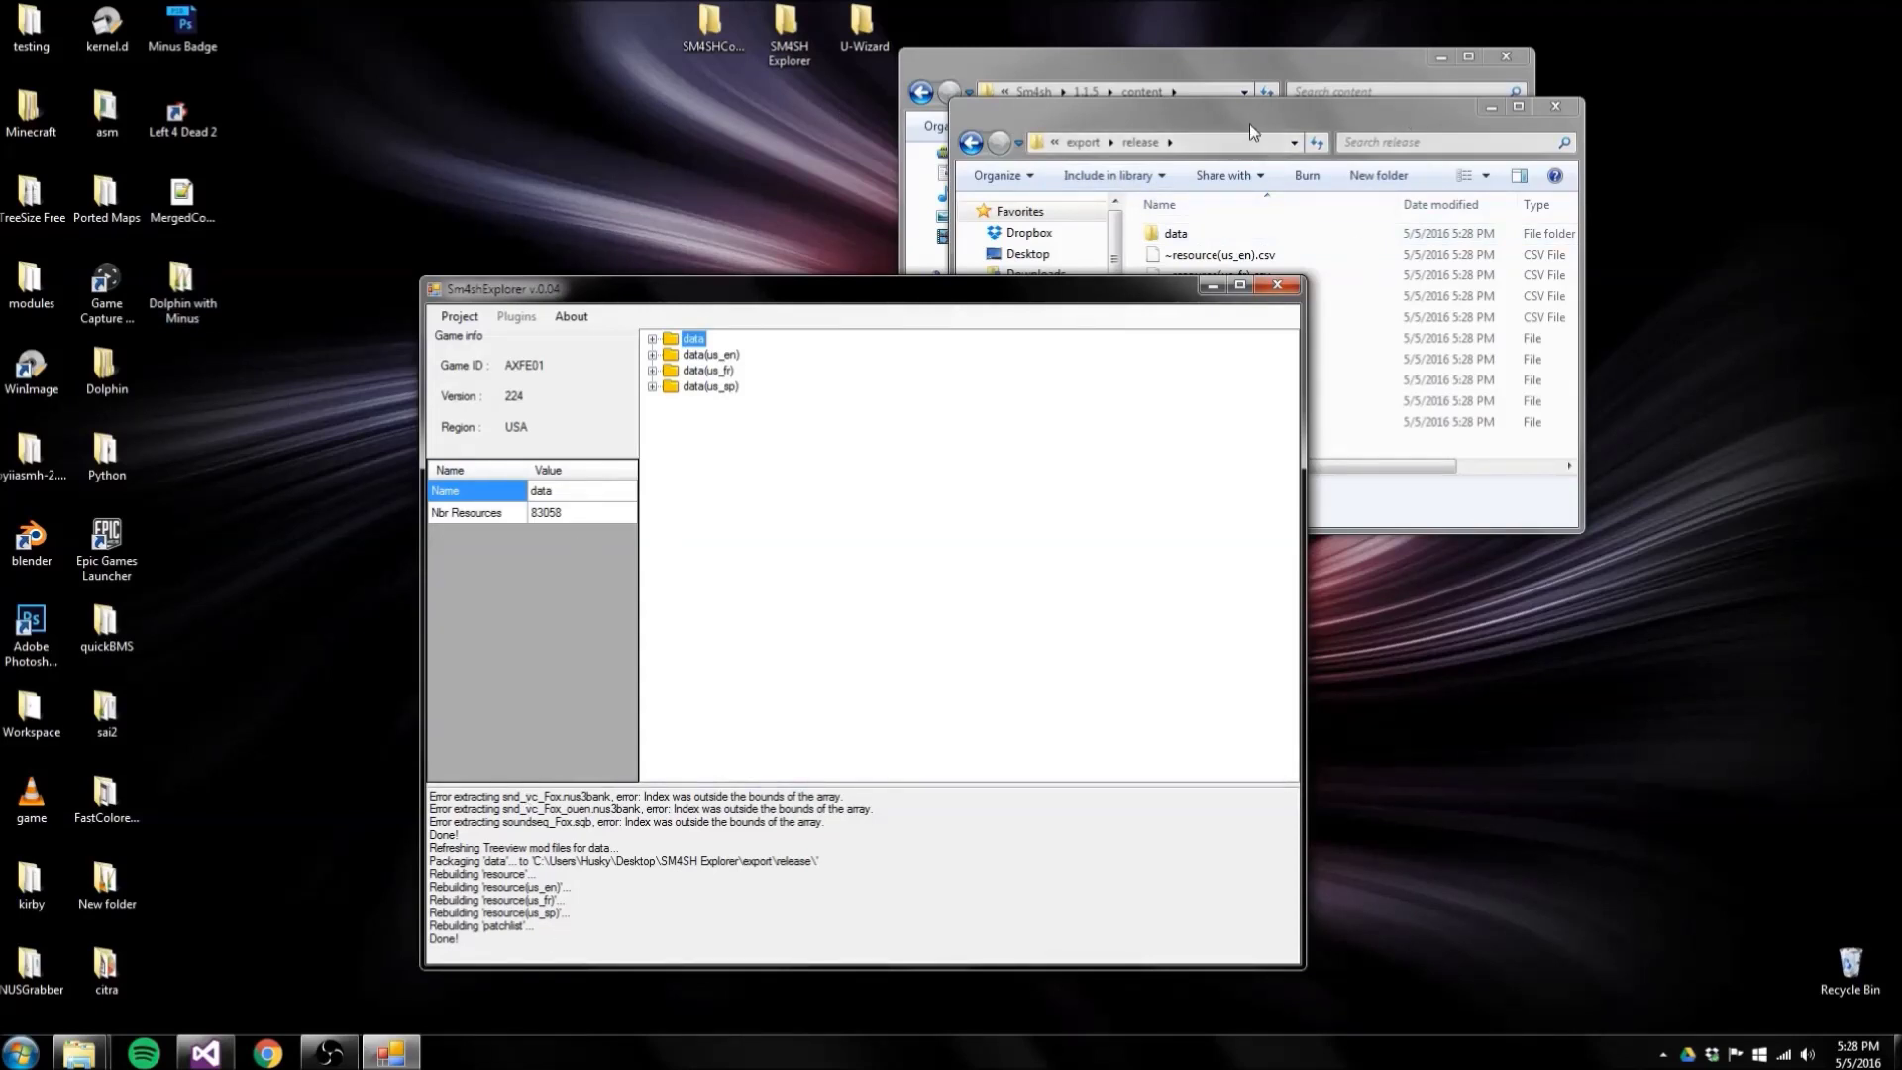
left_click(1182, 242)
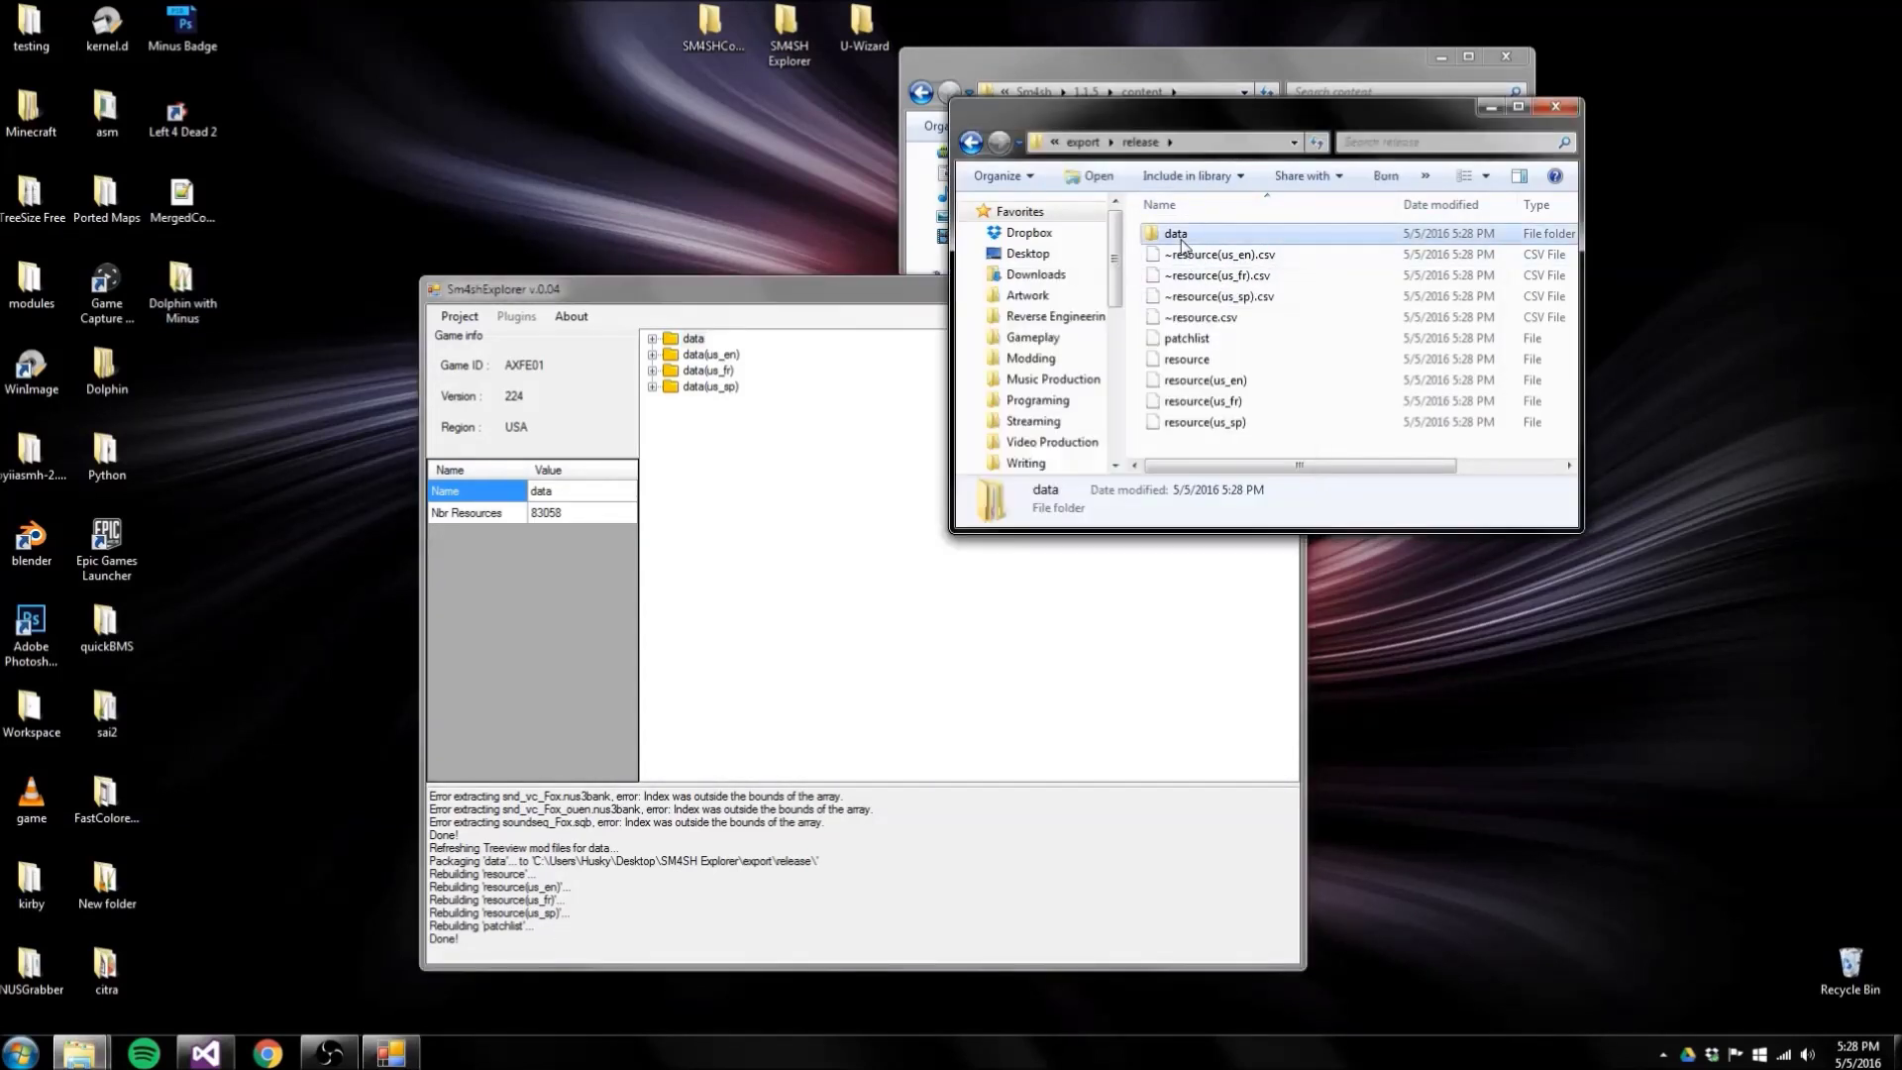
right_click(1240, 260)
left_click(1324, 451)
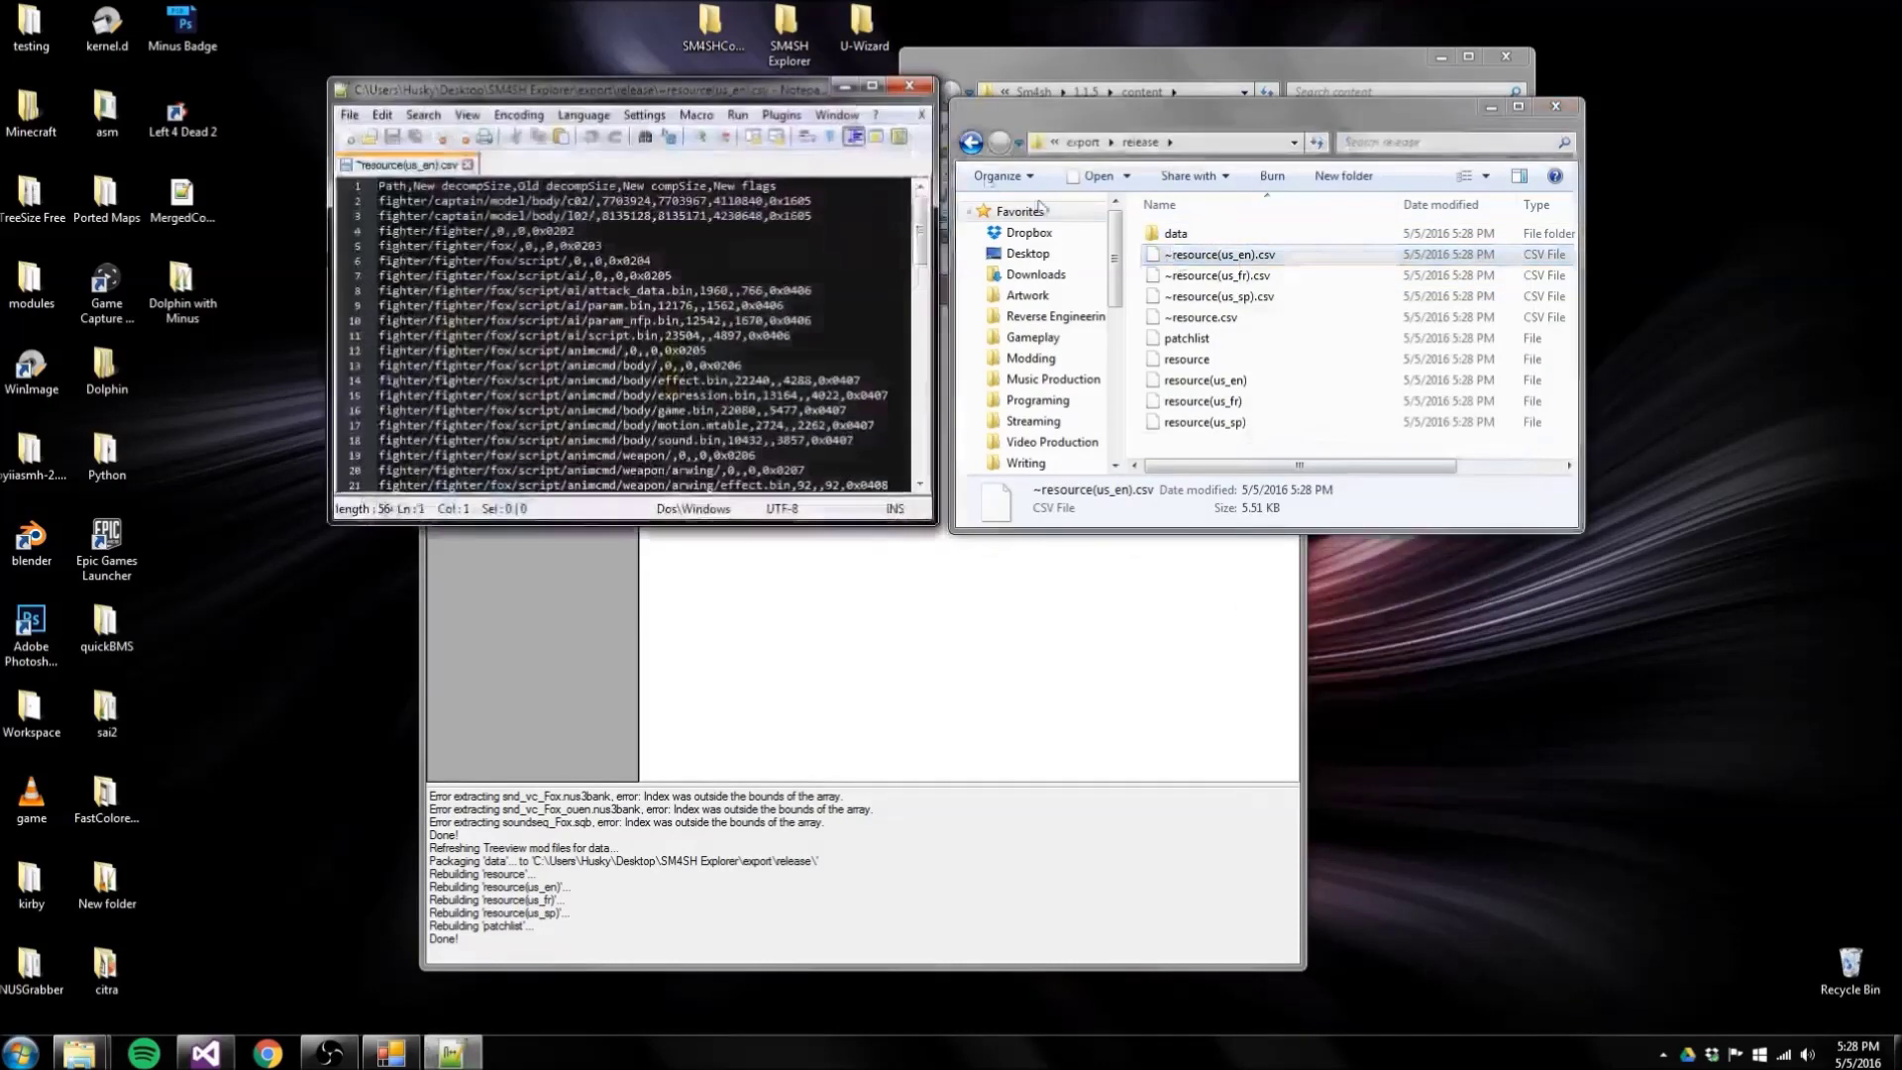
left_click(907, 87)
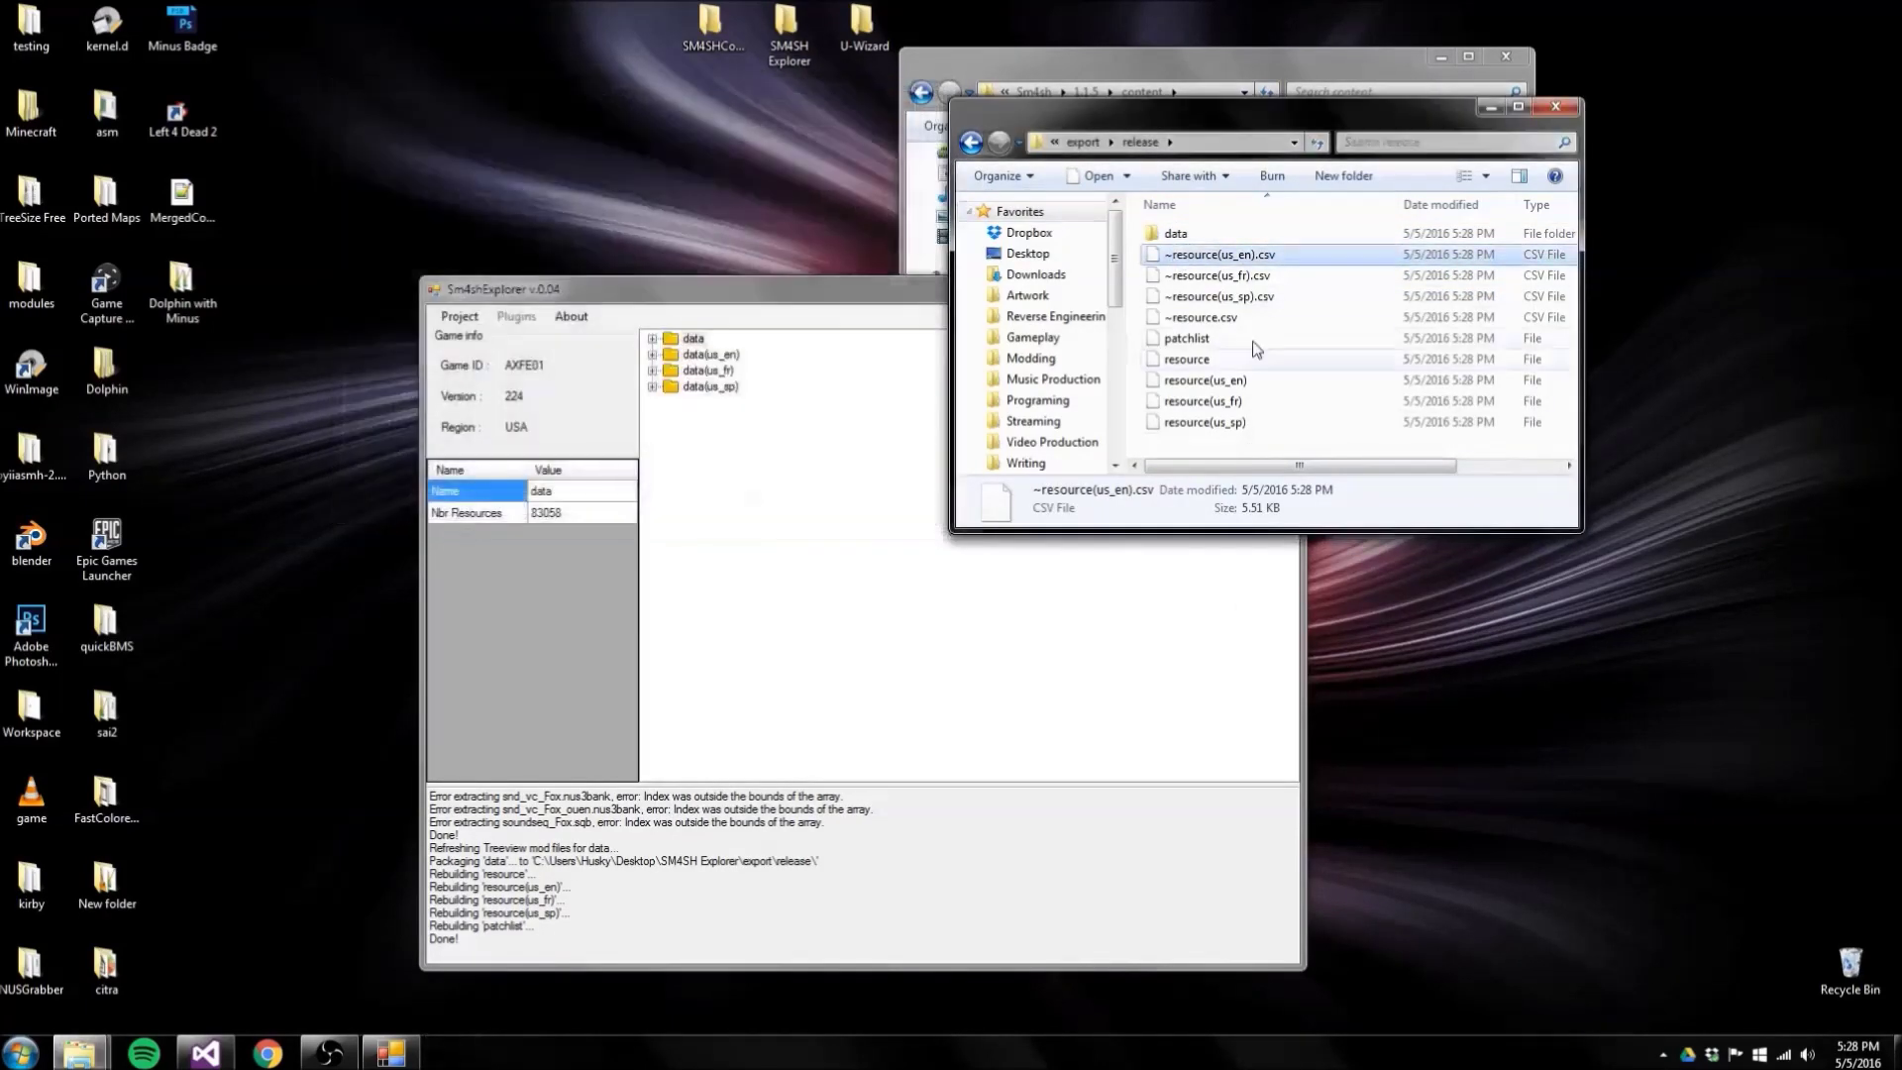
Delete ~resource(us_en).csv, ~resource(us_fr).csv, ~resource(us_sp).csv and ~resource.csv from the release folder, and select all the remaining items
left_click(1220, 296, "shift")
left_click(1231, 317, "shift")
key("Delete")
key("Return")
left_click_drag(1317, 417, 1191, 213)
left_click(664, 163)
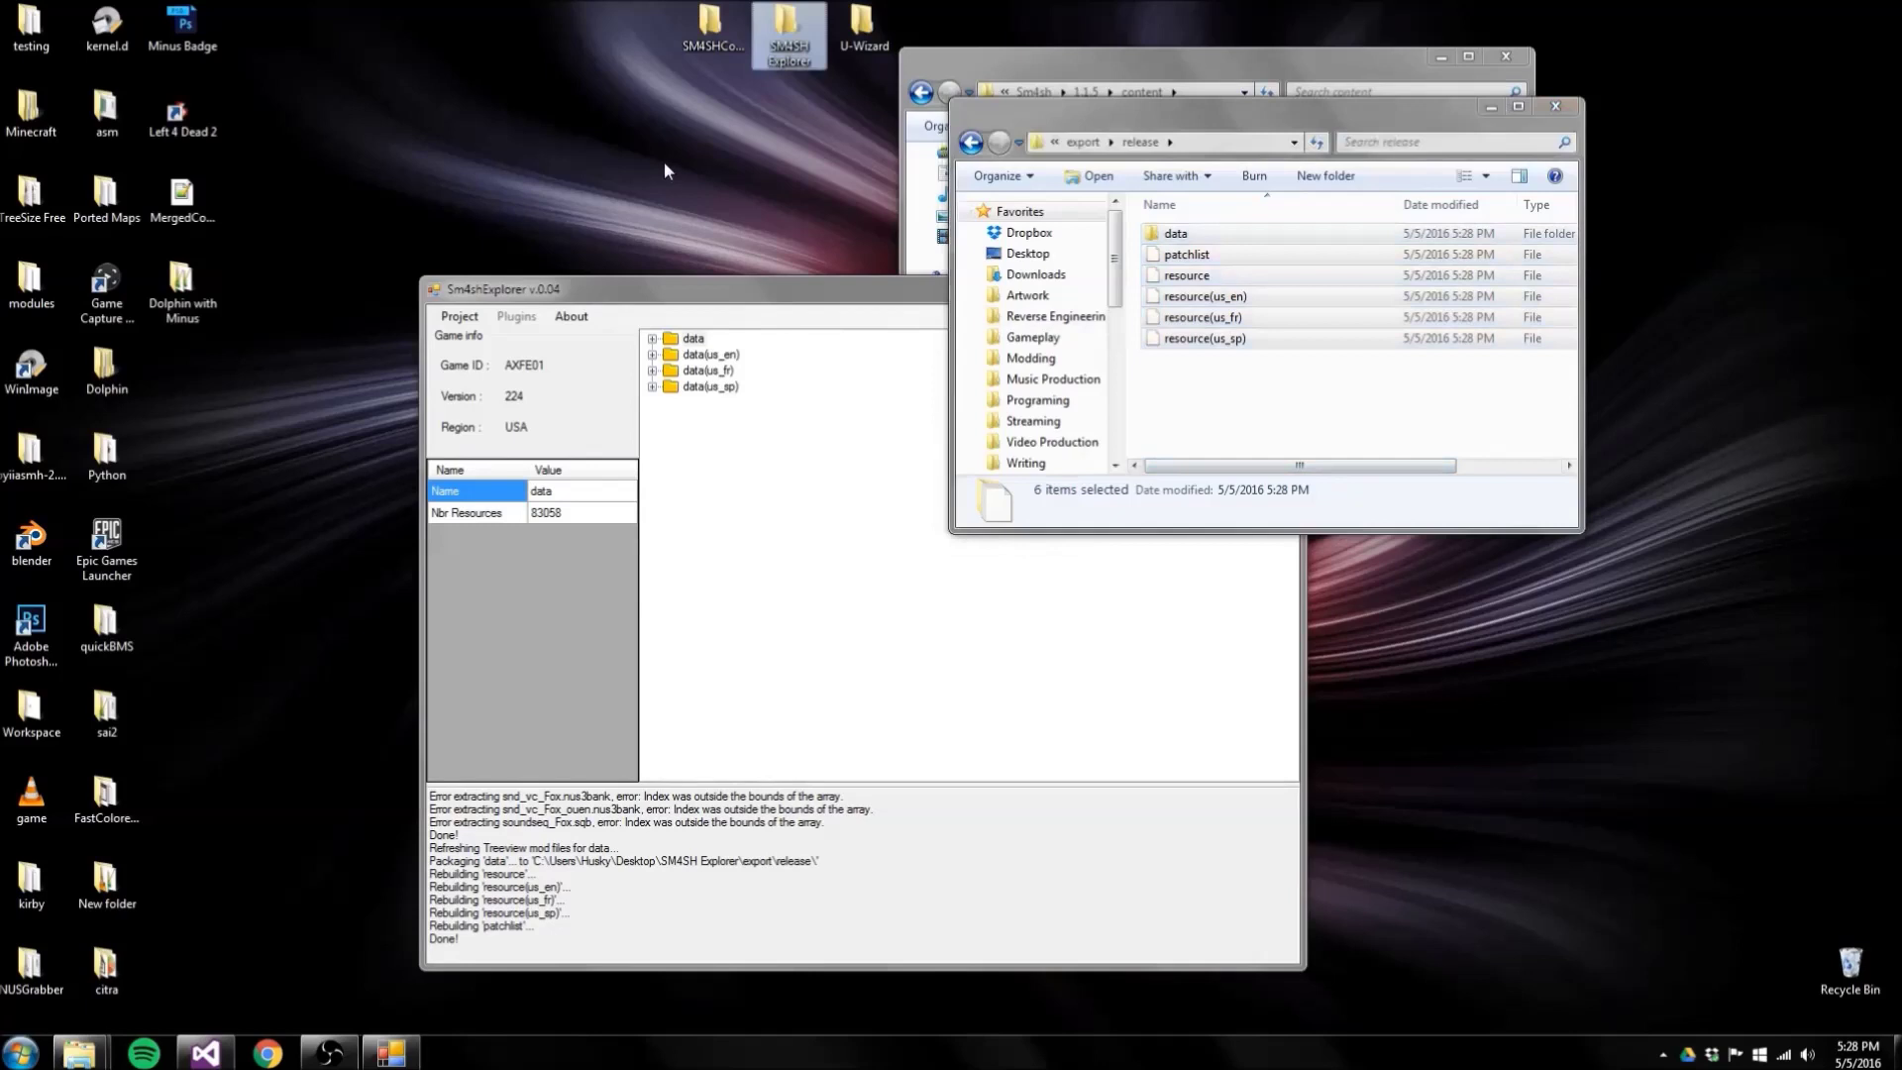
key("ctrl+shift+n")
key("ctrl+v")
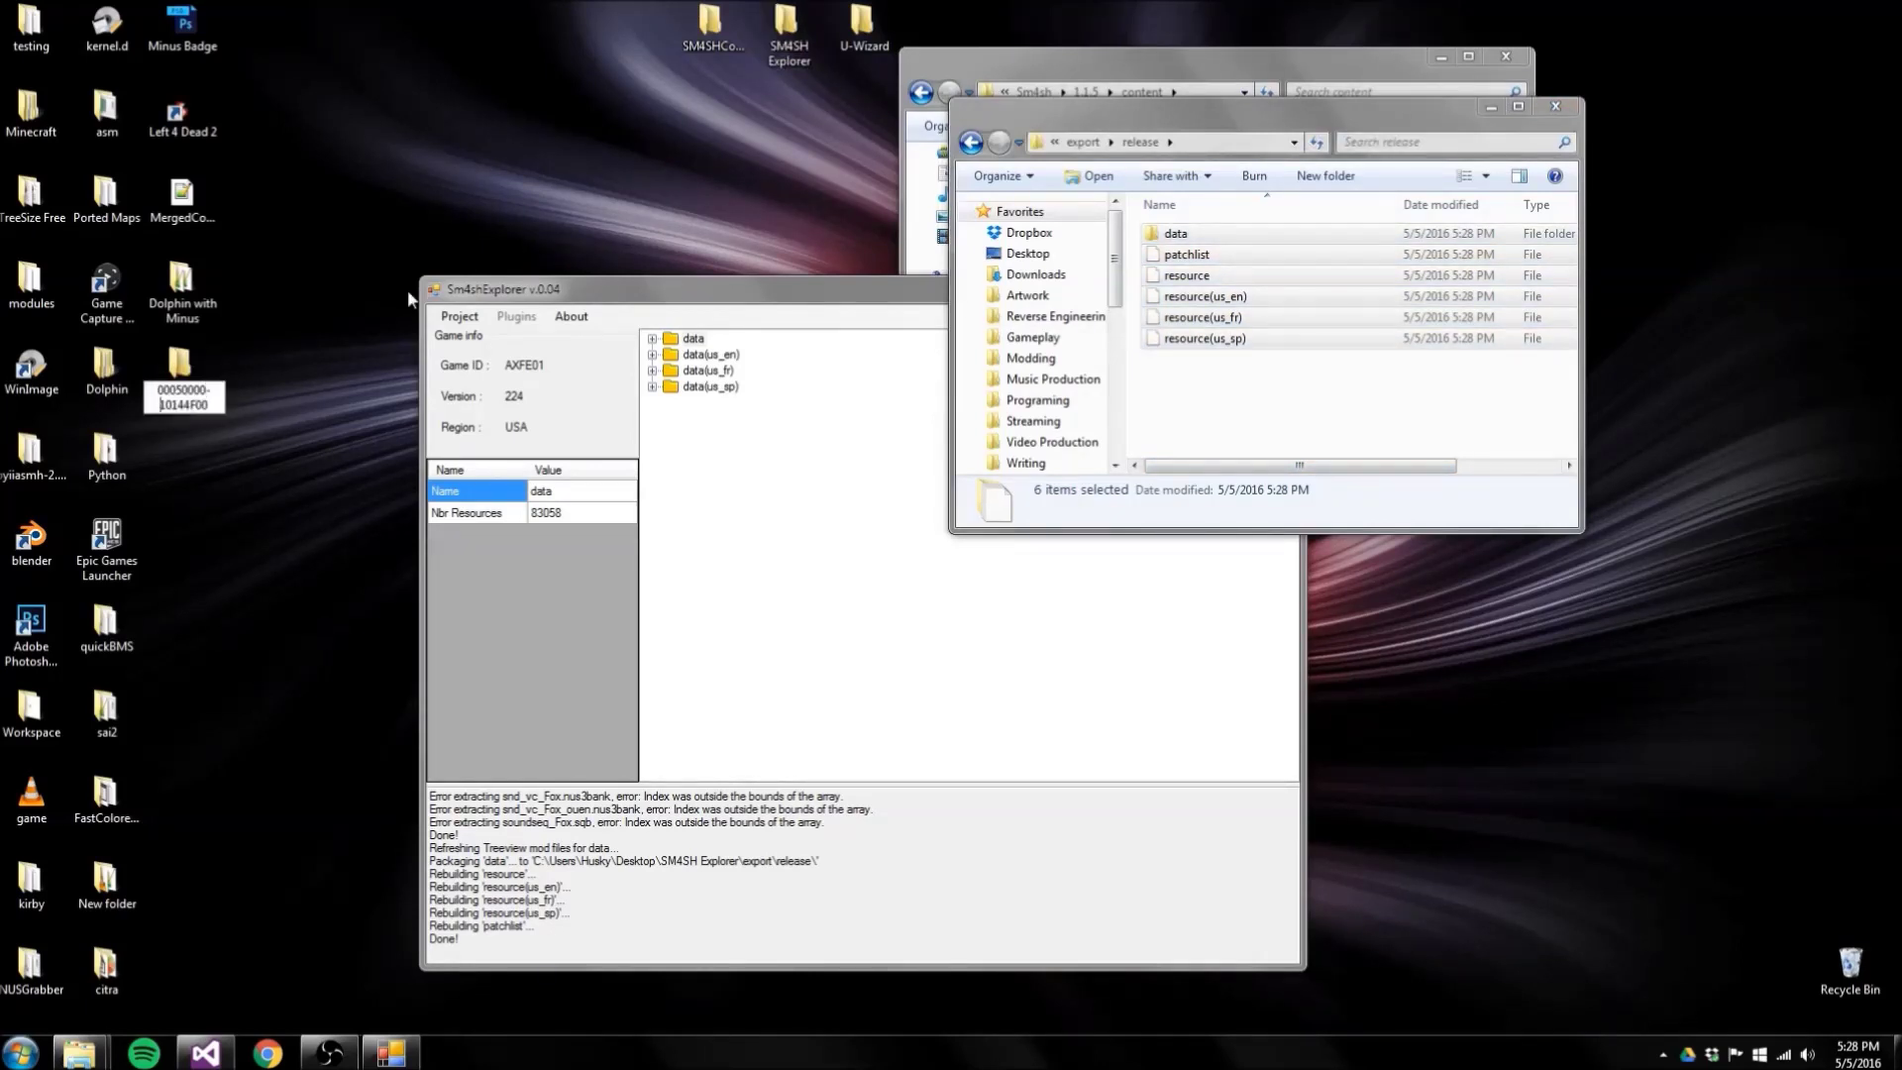
key("ctrl+Left")
key("BackSpace")
key("Return")
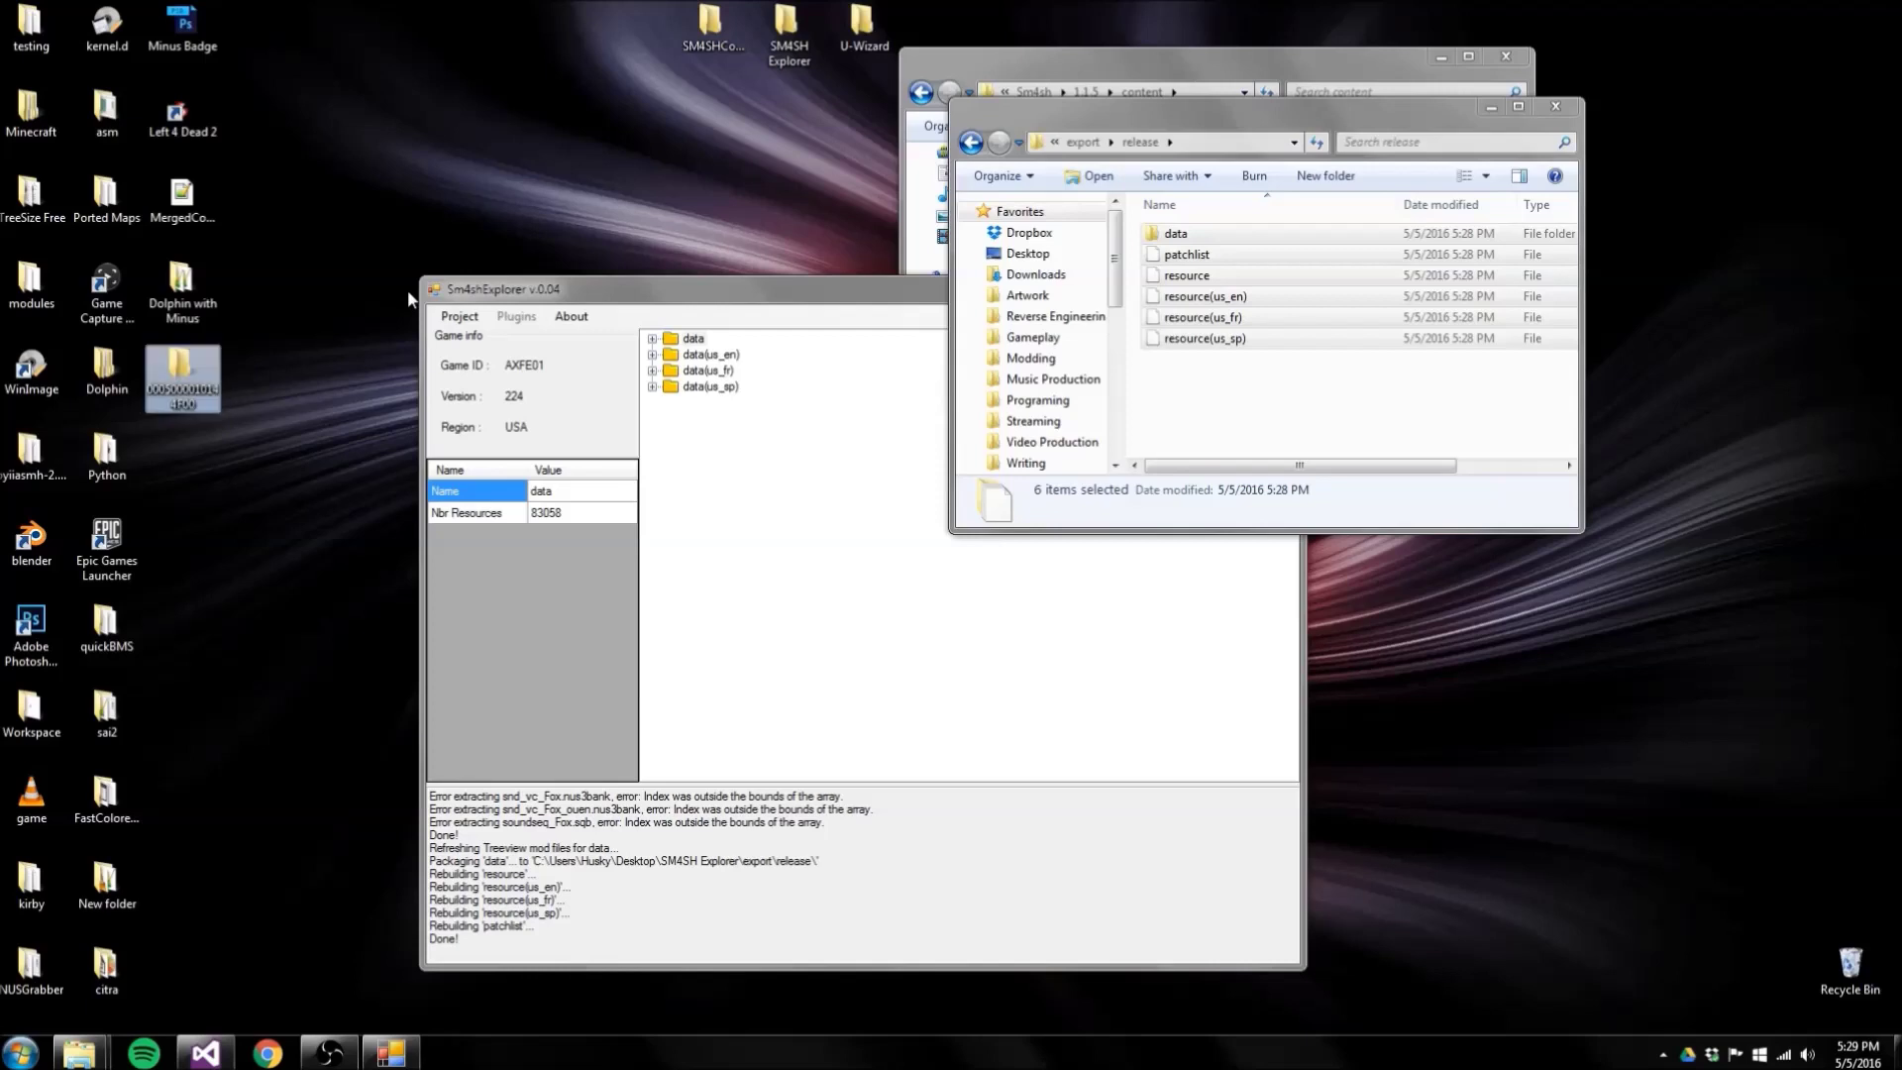
double_click(181, 367)
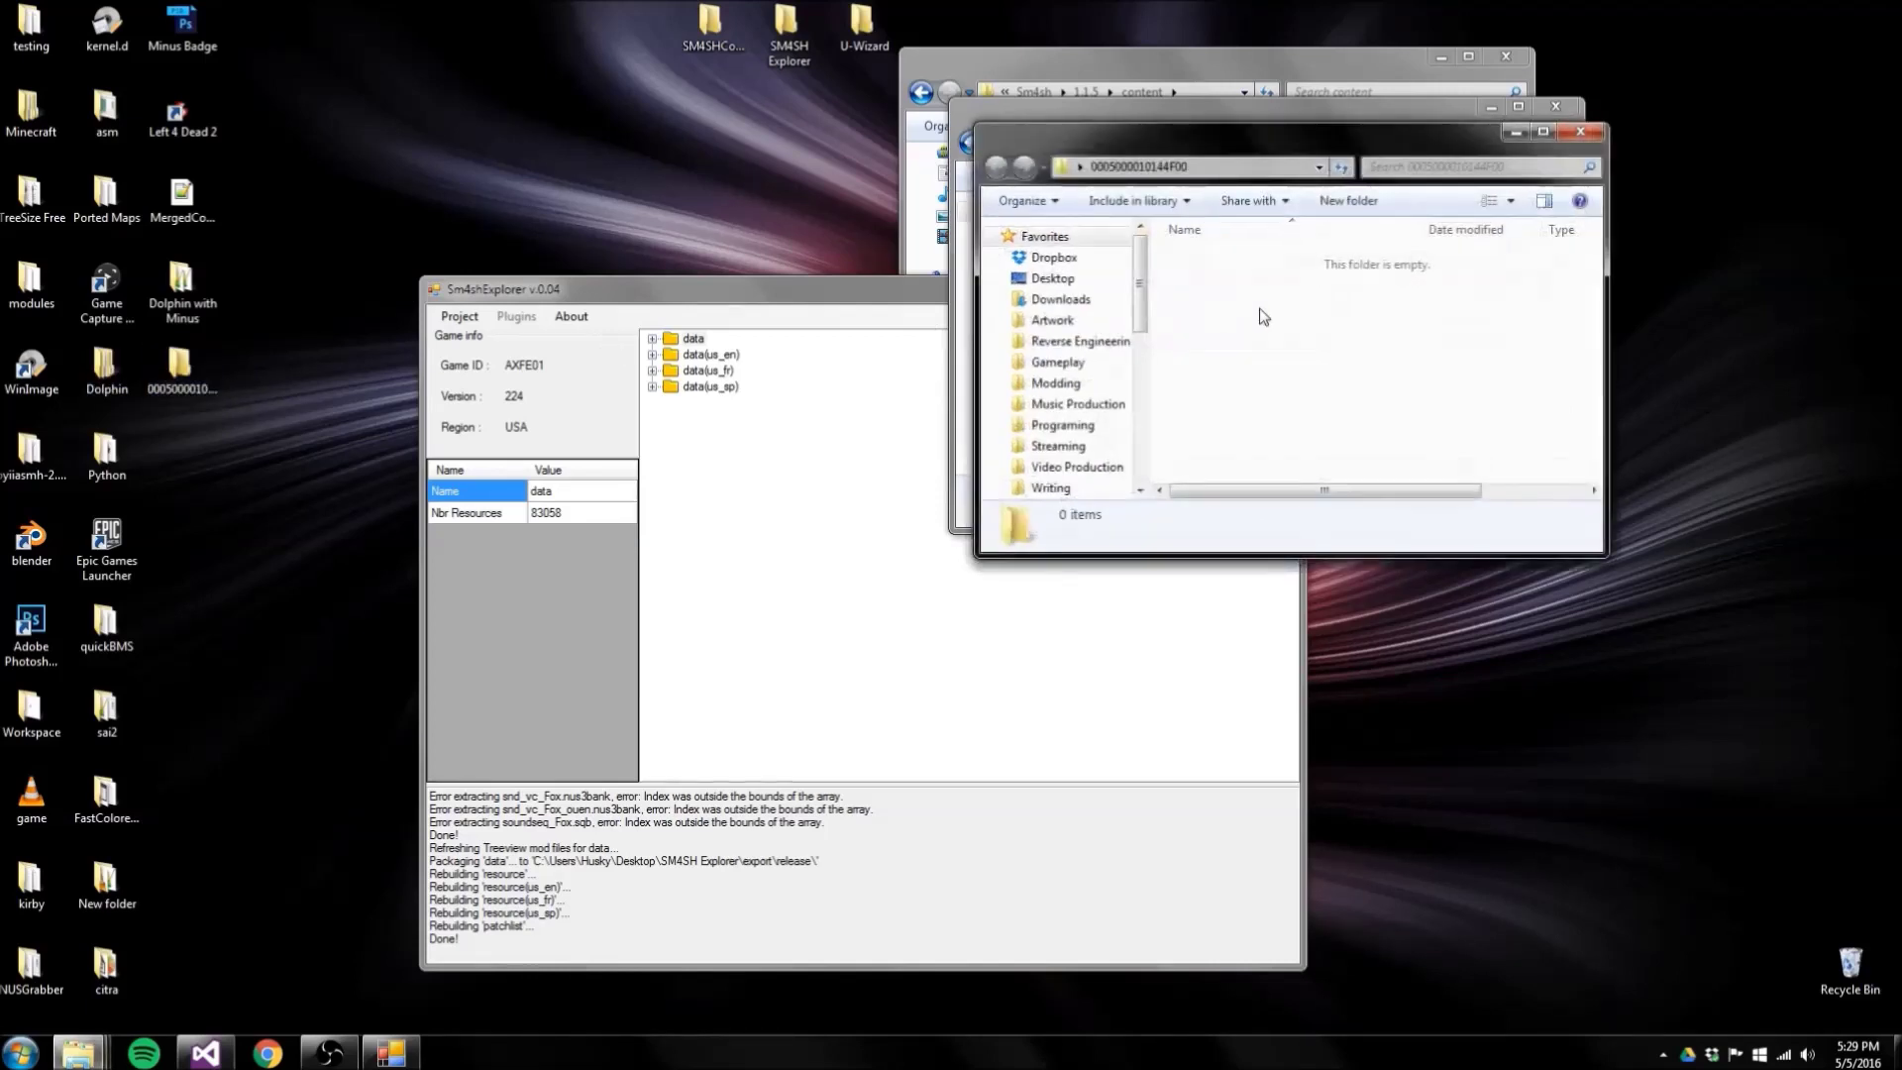
key("ctrl+shift+n")
type("content")
key("BackSpace")
key("BackSpace")
key("BackSpace")
key("BackSpace")
key("BackSpace")
key("BackSpace")
key("BackSpace")
type("patch")
key("Return")
key("Return")
Place the release window beside the patch window and move all the selected release files into the patch folder
left_click(1074, 104)
left_click_drag(1120, 111, 1636, 139)
left_click_drag(1741, 305, 1355, 378)
Examine the moved data folder down to fighter\fighter\fox\script\animcmd\body, return to the inner fighter folder and move the window aside
double_click(1217, 261)
double_click(1206, 259)
double_click(1207, 258)
double_click(1206, 258)
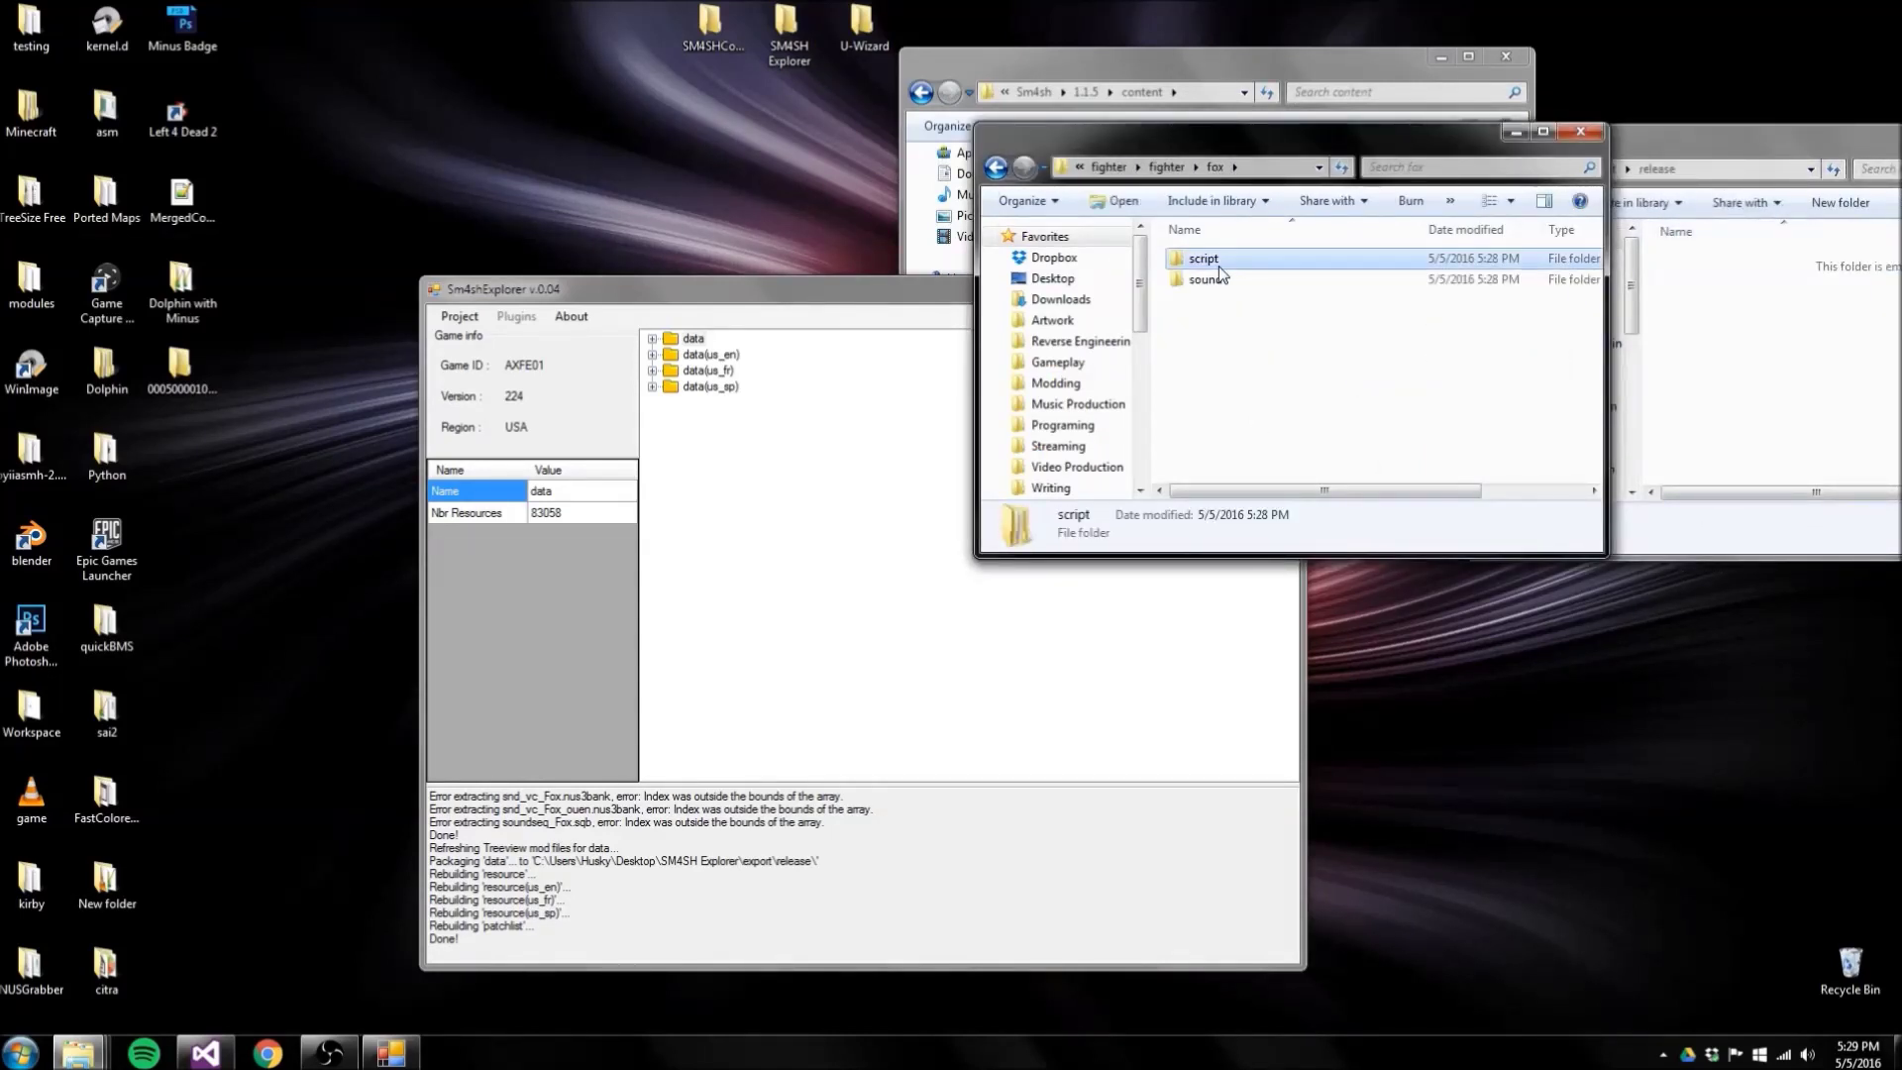
double_click(1220, 262)
double_click(1220, 278)
double_click(1221, 258)
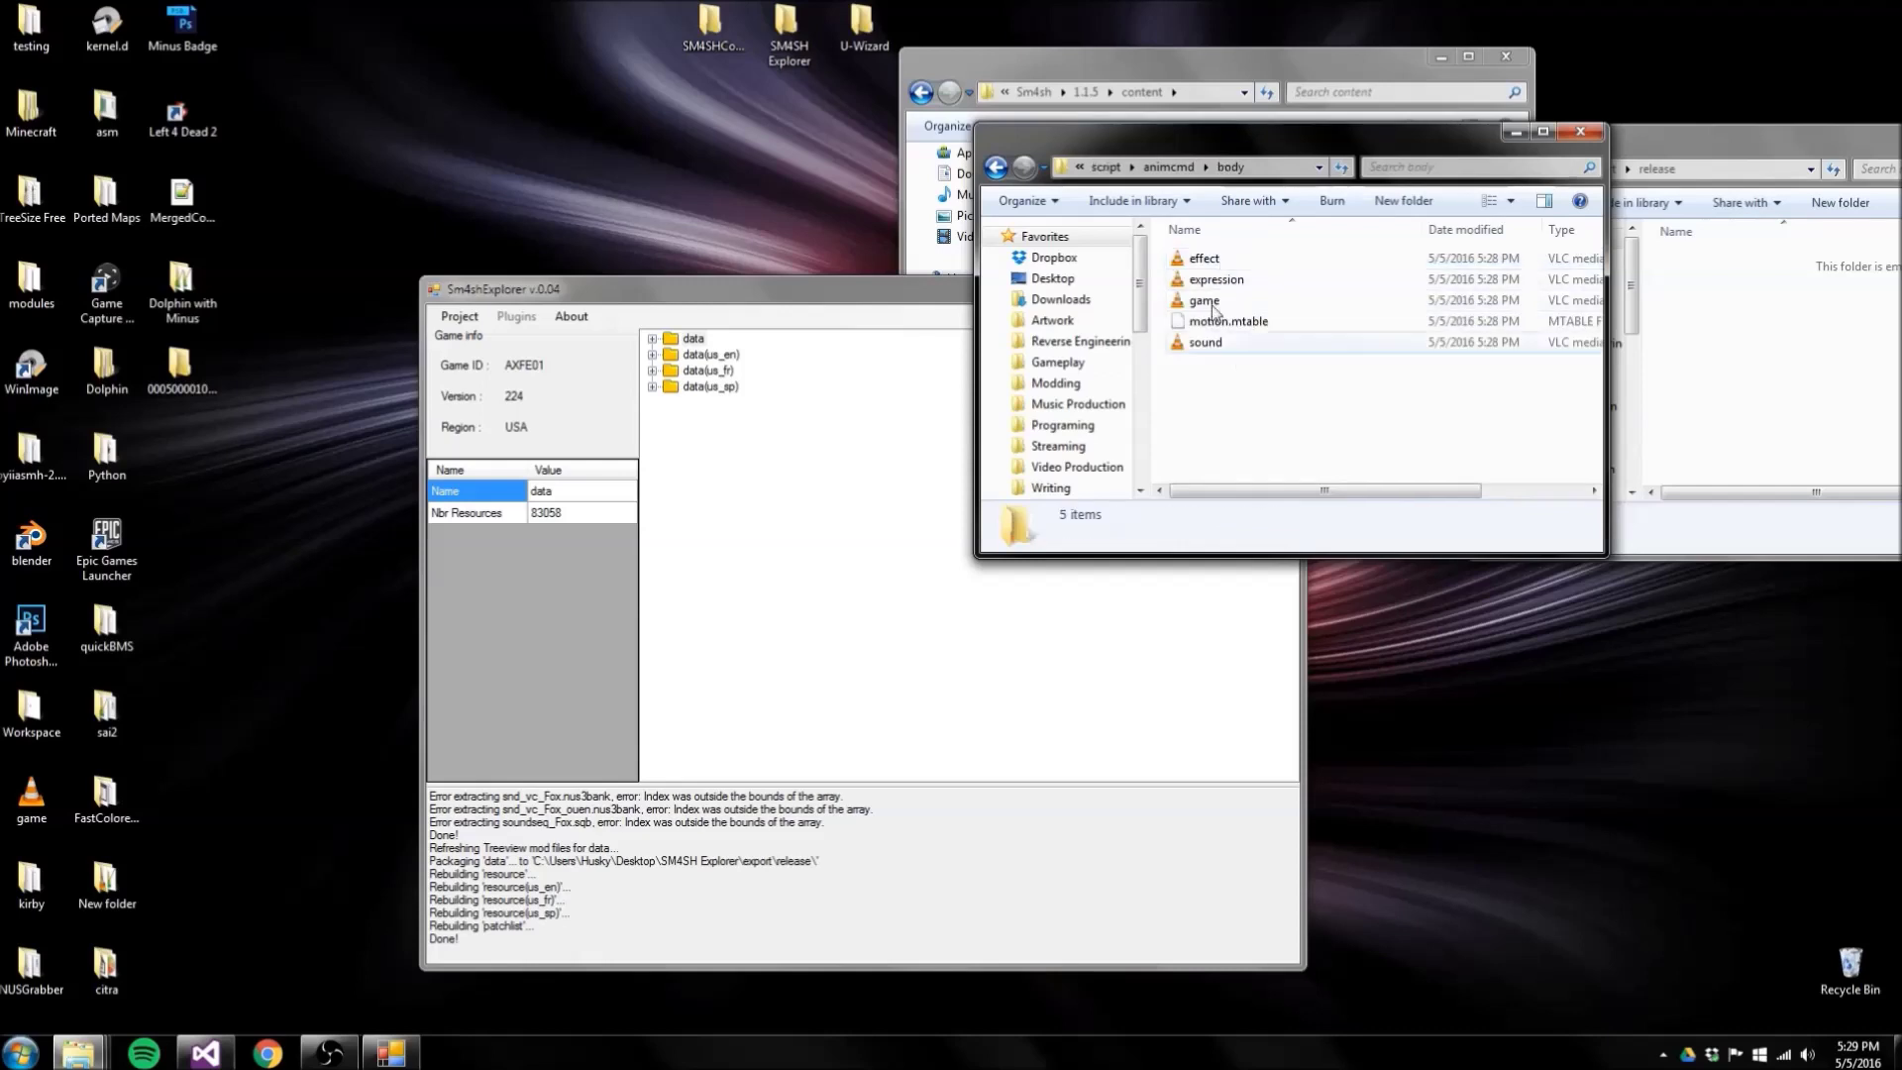
left_click(1106, 167)
left_click(1118, 168)
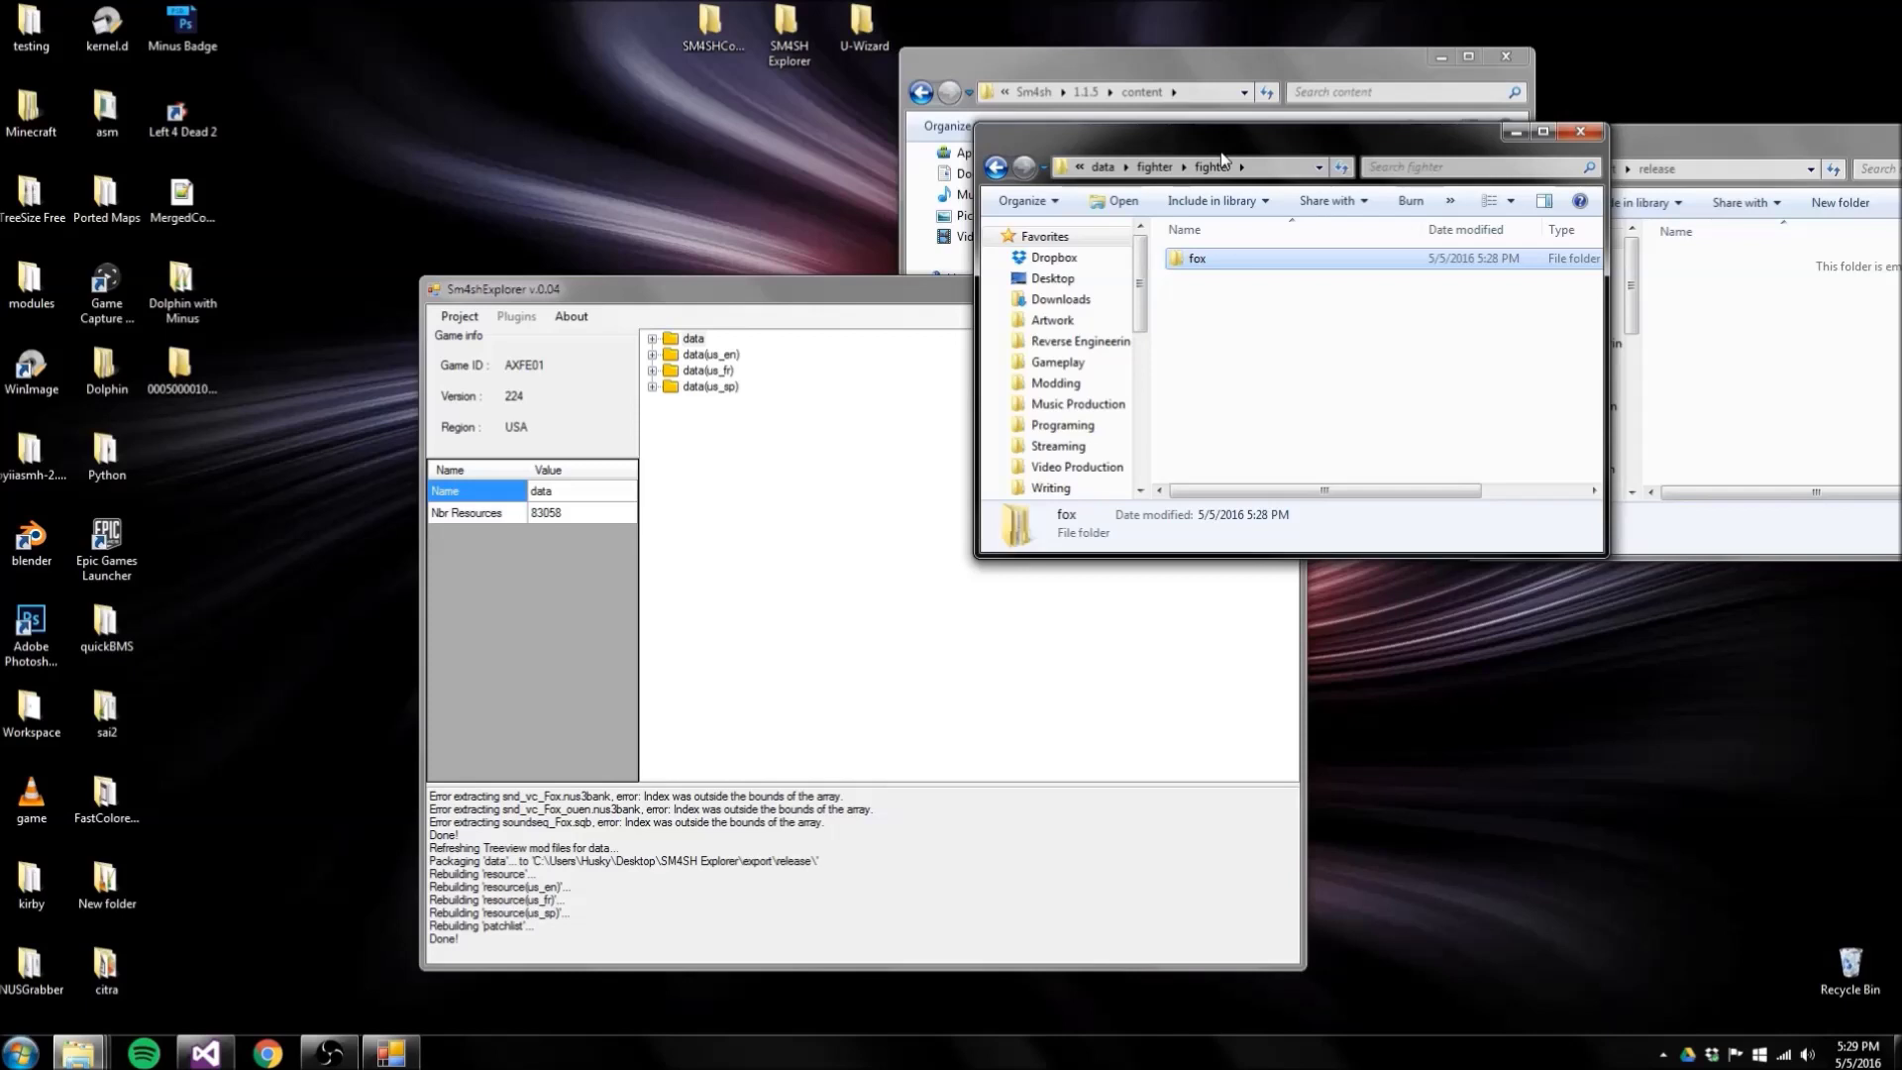
left_click_drag(1402, 138, 946, 180)
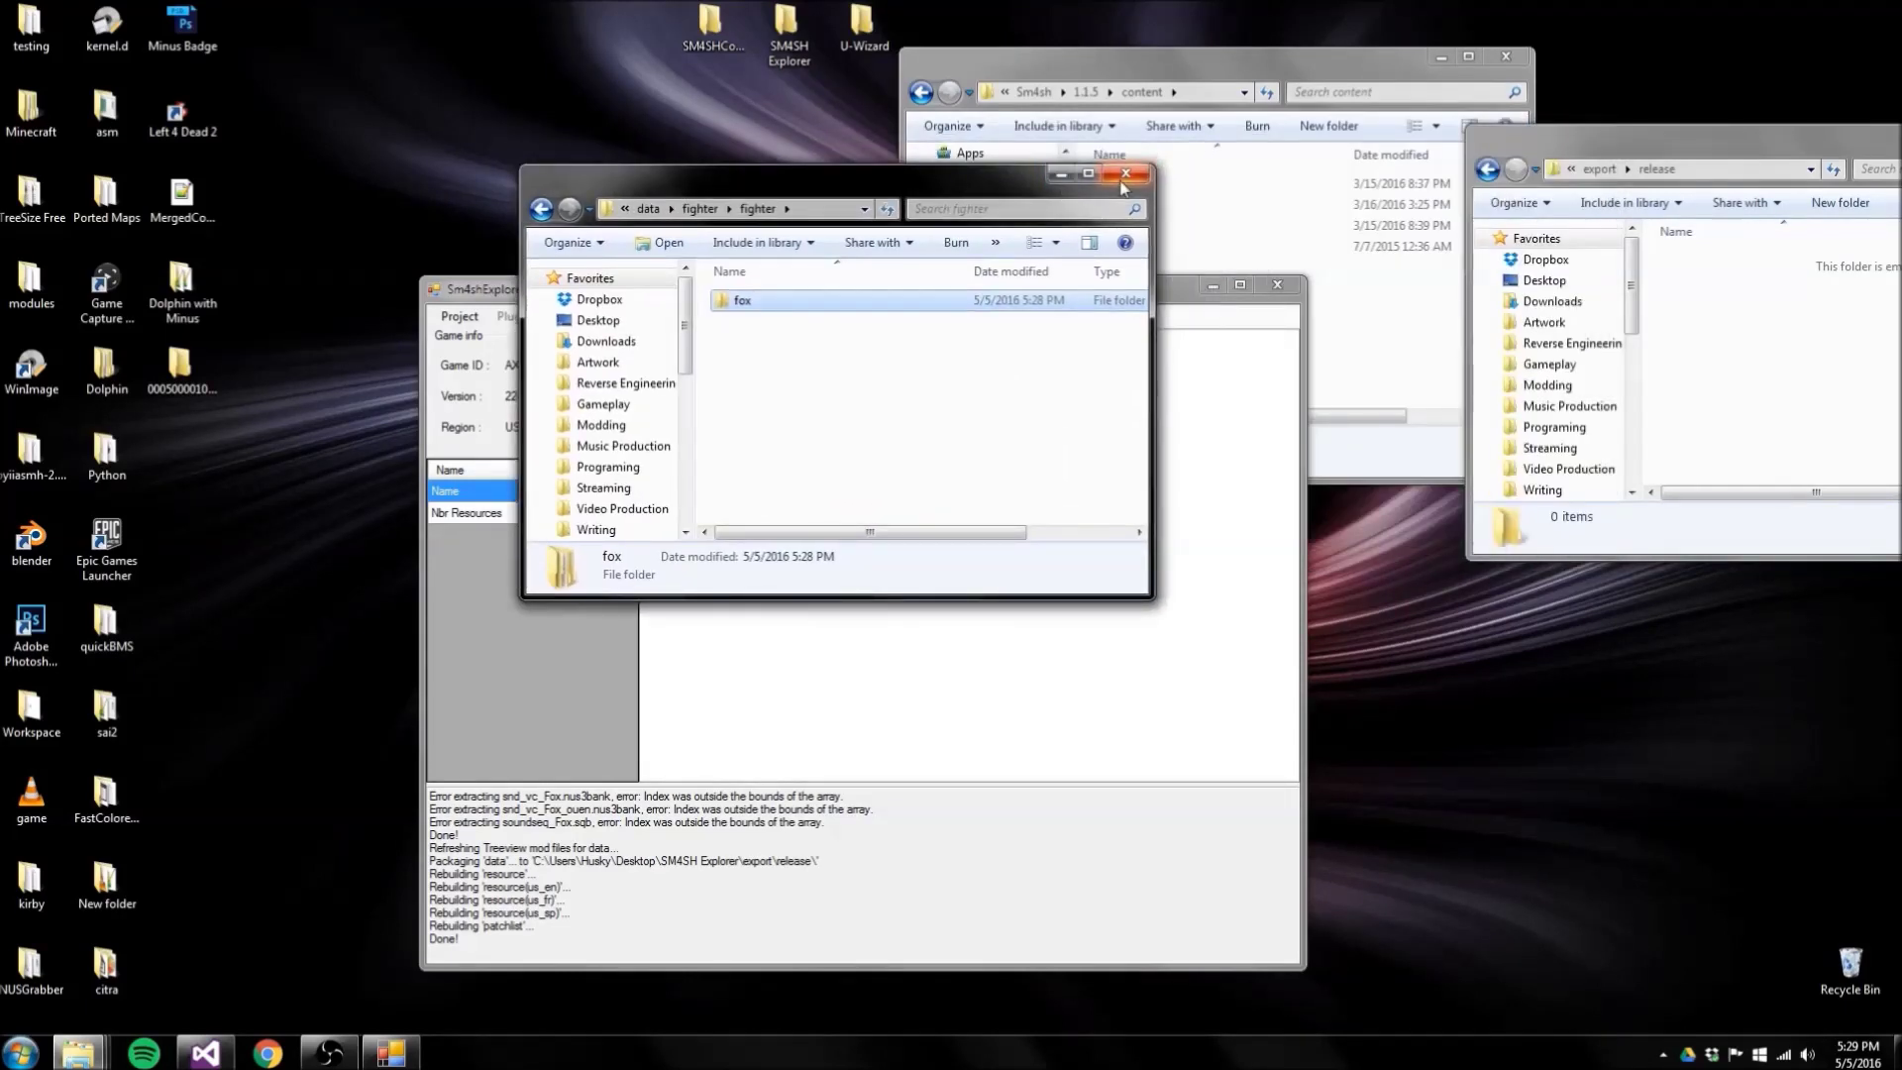